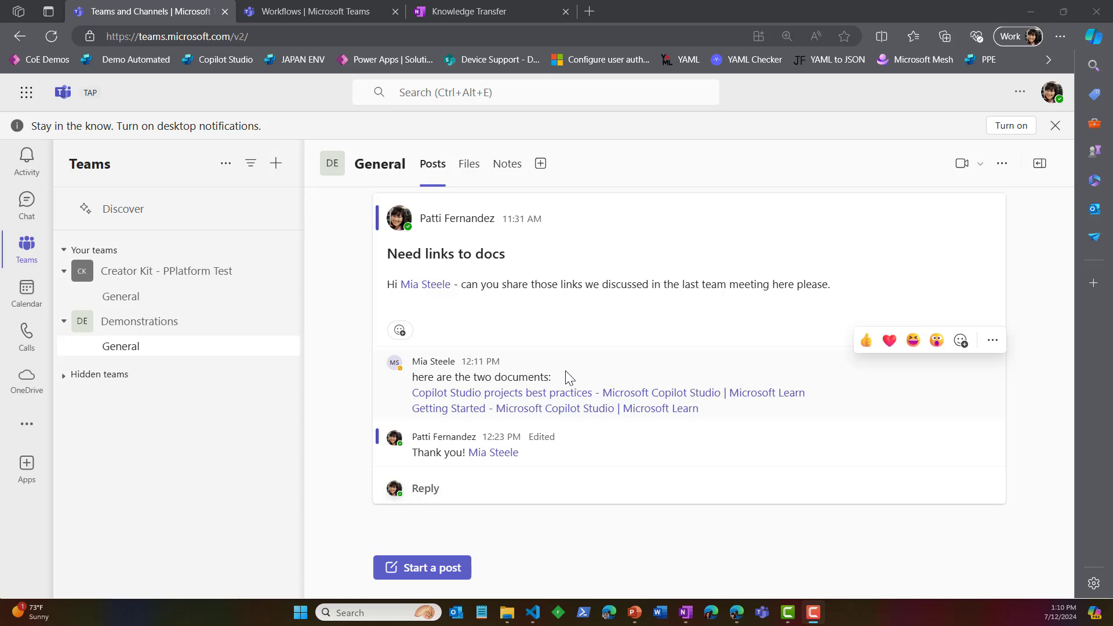
Step: Examine the additional message actions offered for the reply containing the two document links
{"action": "left_click", "coordinate": [993, 345]}
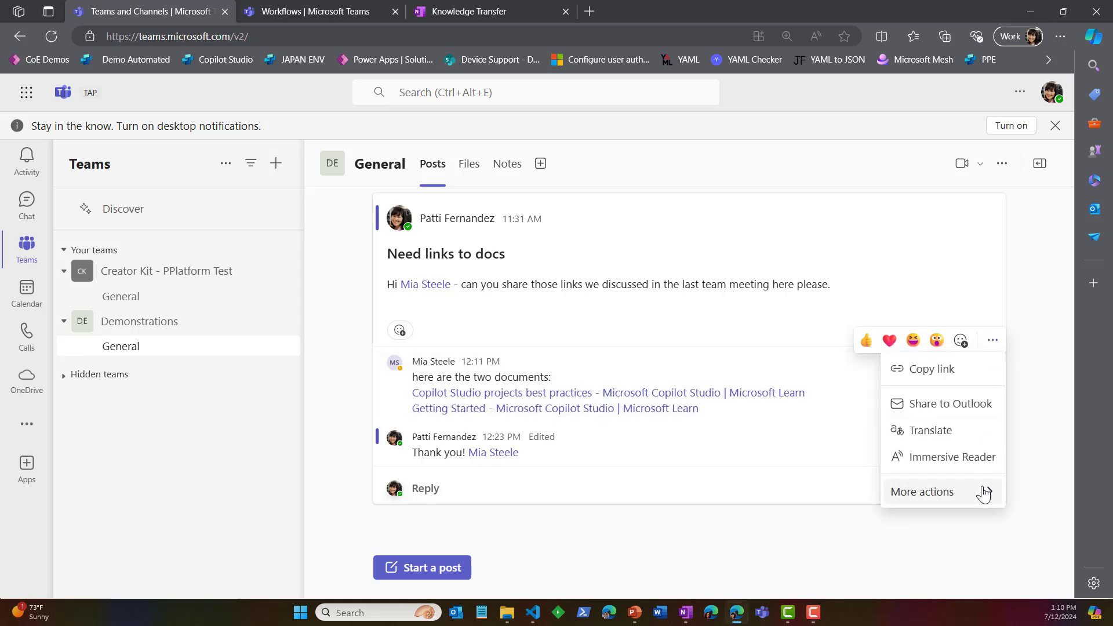
{"action": "mouse_move", "coordinate": [985, 500]}
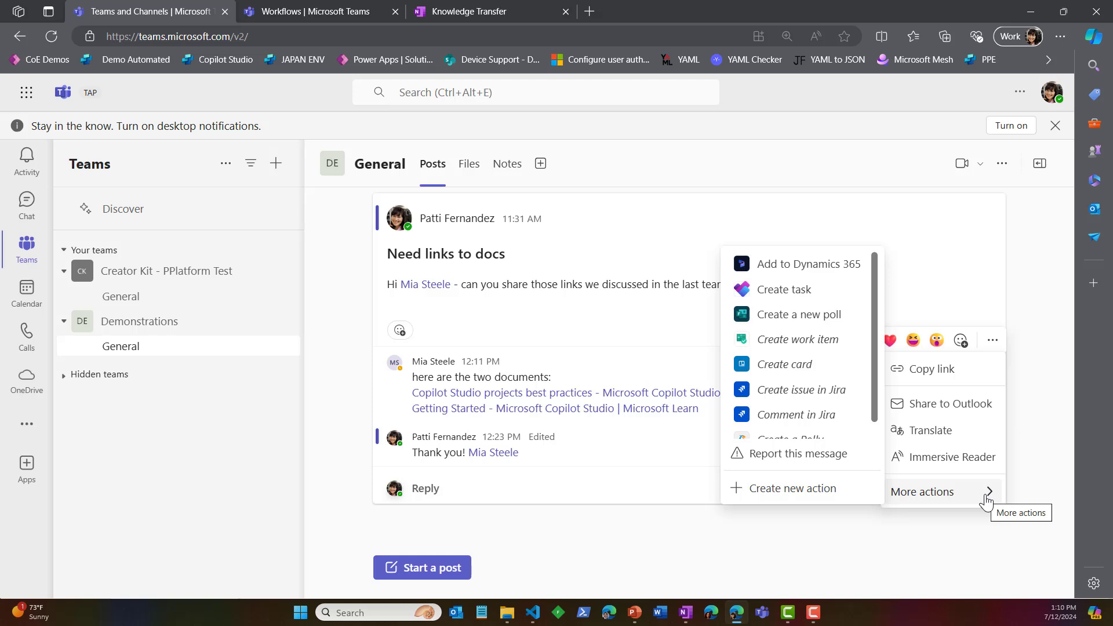
{"action": "left_click", "coordinate": [1052, 421]}
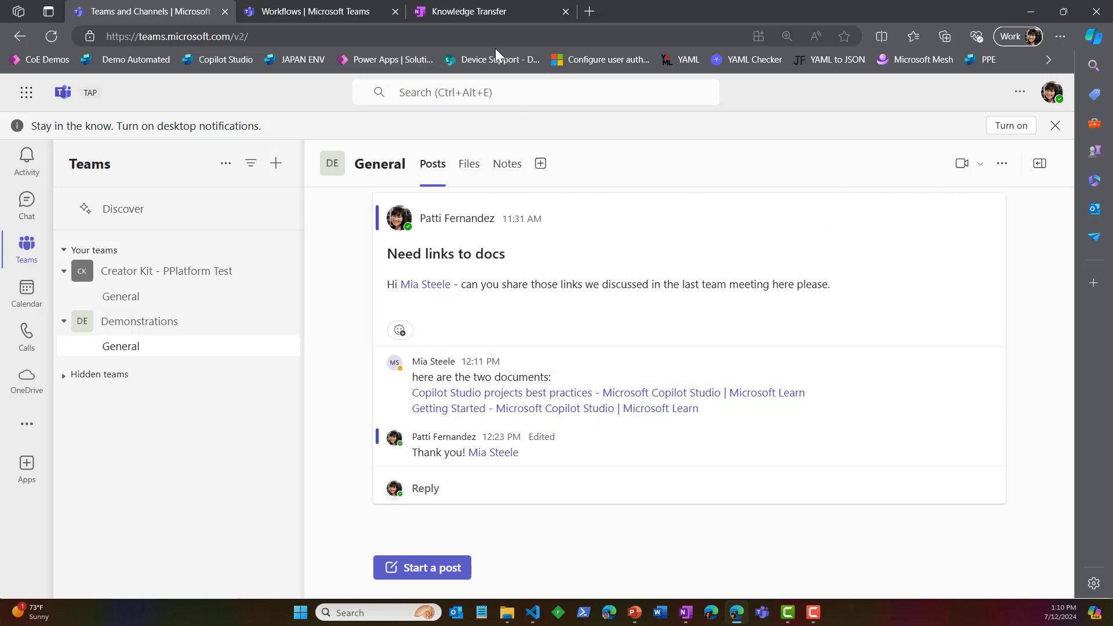
Step: Look over the Knowledge Transfer notebook in OneNote, and the existing flows and popular Teams templates in Workflows
{"action": "left_click", "coordinate": [463, 12]}
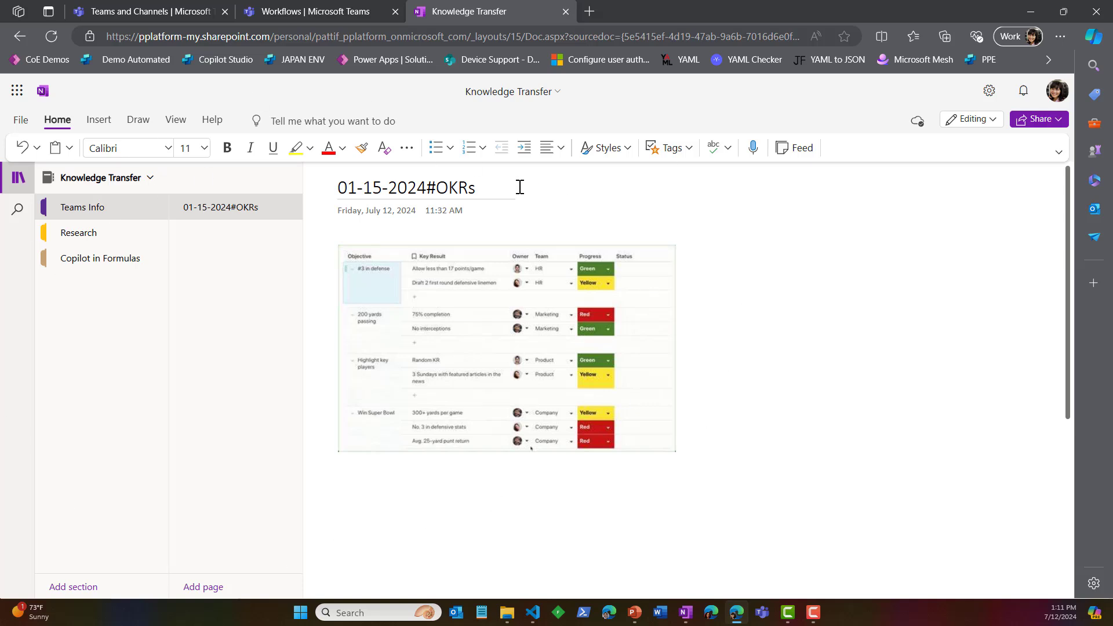
{"action": "left_click", "coordinate": [282, 7]}
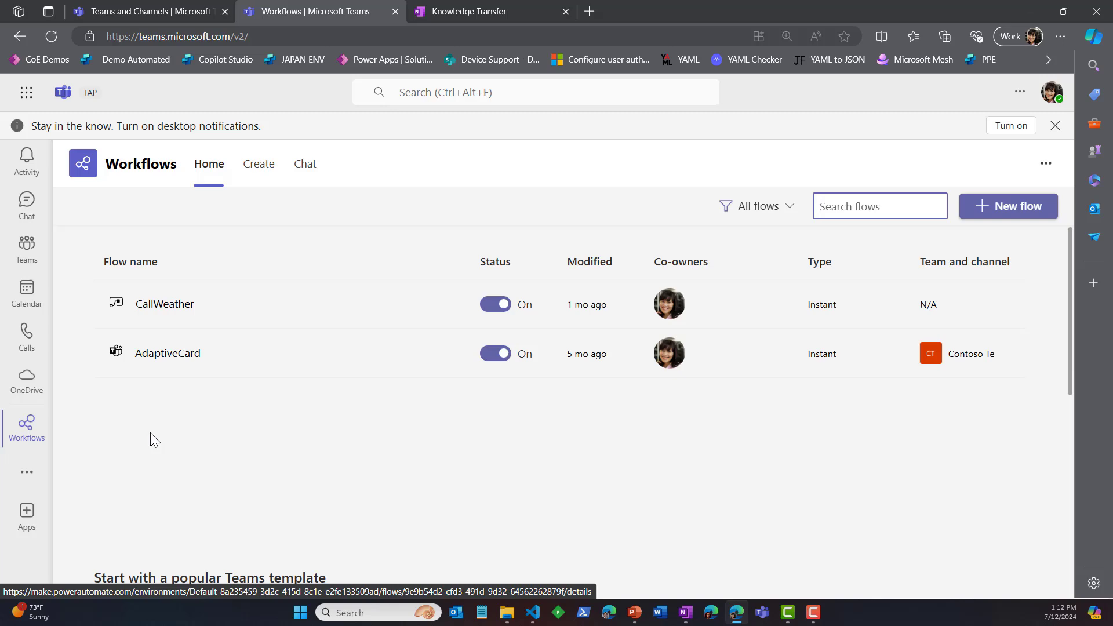
{"action": "left_click", "coordinate": [740, 209]}
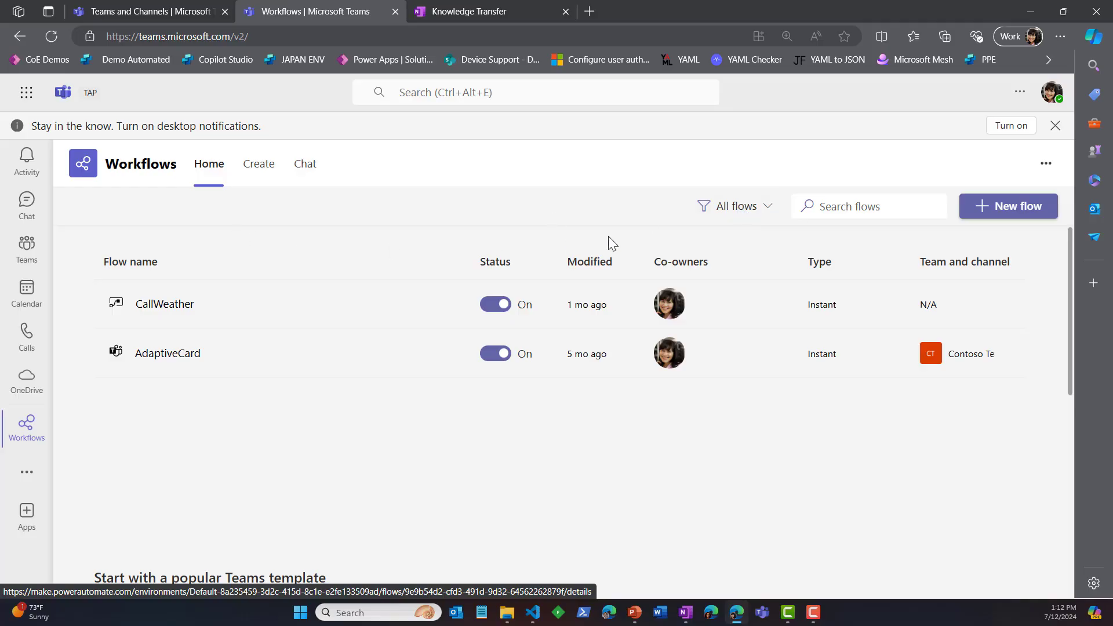
{"action": "scroll", "coordinate": [553, 454], "scroll_direction": "down", "scroll_amount": 5}
{"action": "scroll", "coordinate": [553, 455], "scroll_direction": "down", "scroll_amount": 2}
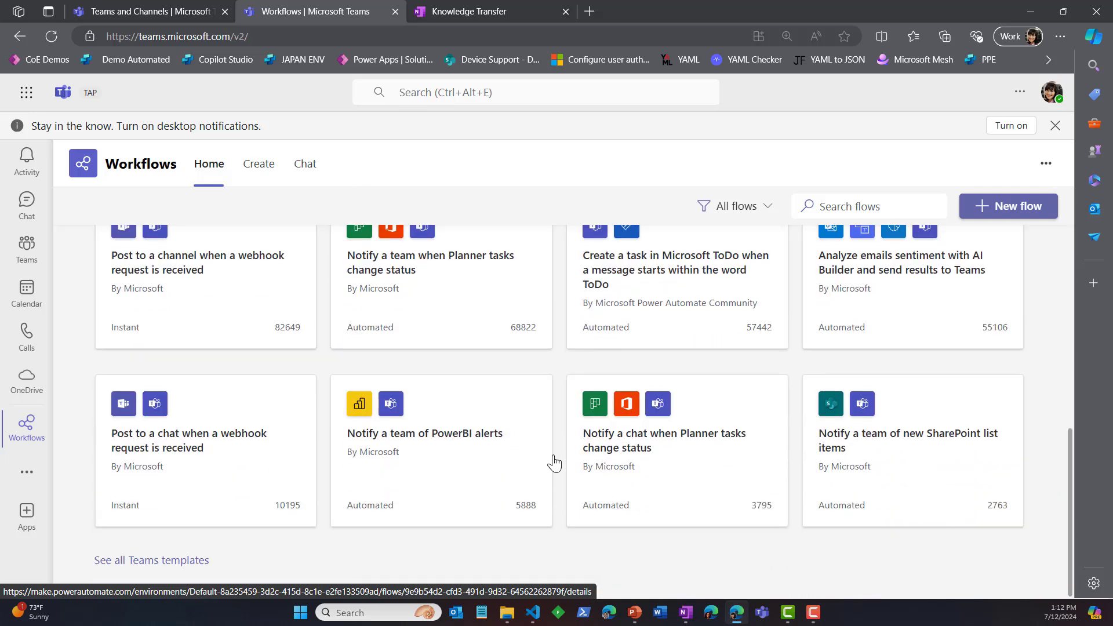
{"action": "scroll", "coordinate": [552, 458], "scroll_direction": "up", "scroll_amount": 7}
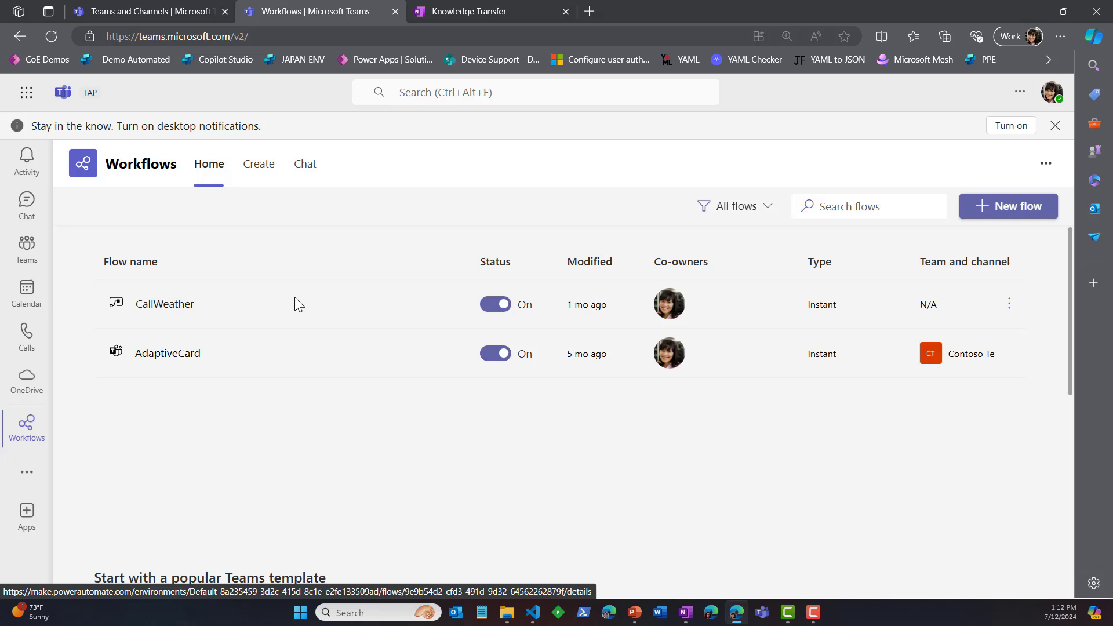
Step: Open the new flow page and browse the Productivity templates
{"action": "left_click", "coordinate": [1029, 208]}
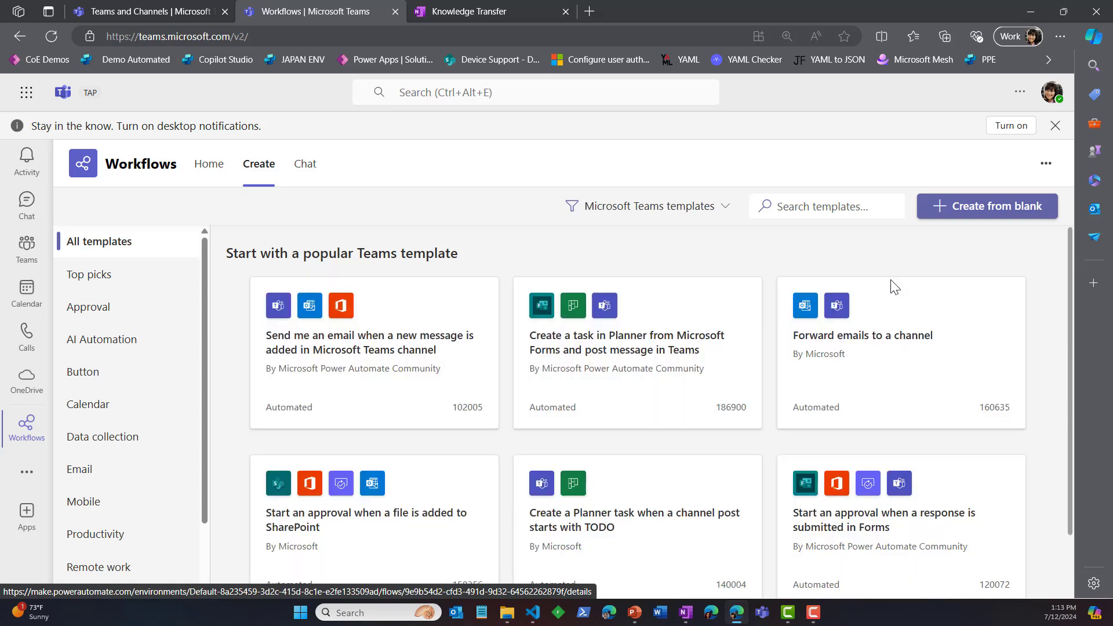
{"action": "scroll", "coordinate": [637, 377], "scroll_direction": "down", "scroll_amount": 2}
{"action": "scroll", "coordinate": [137, 415], "scroll_direction": "down", "scroll_amount": 2}
{"action": "left_click", "coordinate": [131, 463]}
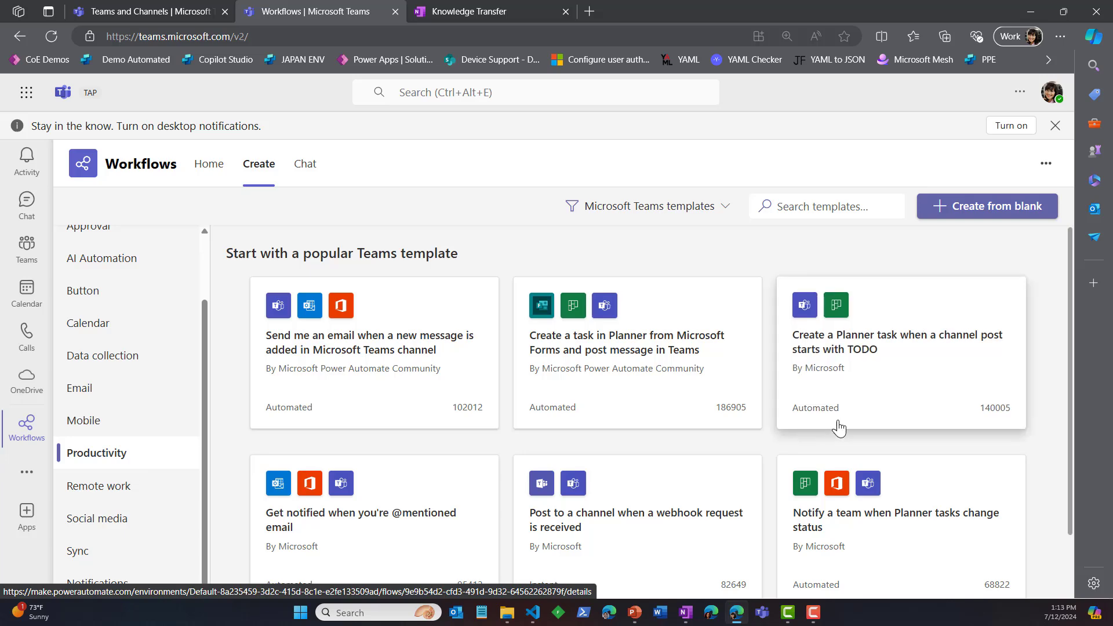
{"action": "scroll", "coordinate": [905, 418], "scroll_direction": "down", "scroll_amount": 1}
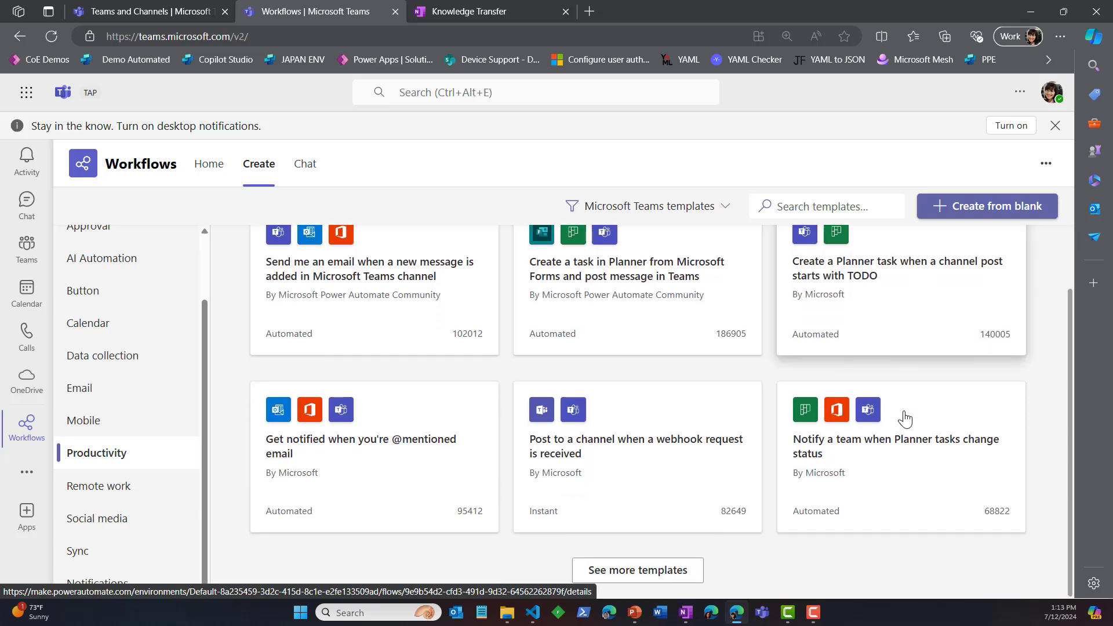
{"action": "scroll", "coordinate": [905, 418], "scroll_direction": "up", "scroll_amount": 1}
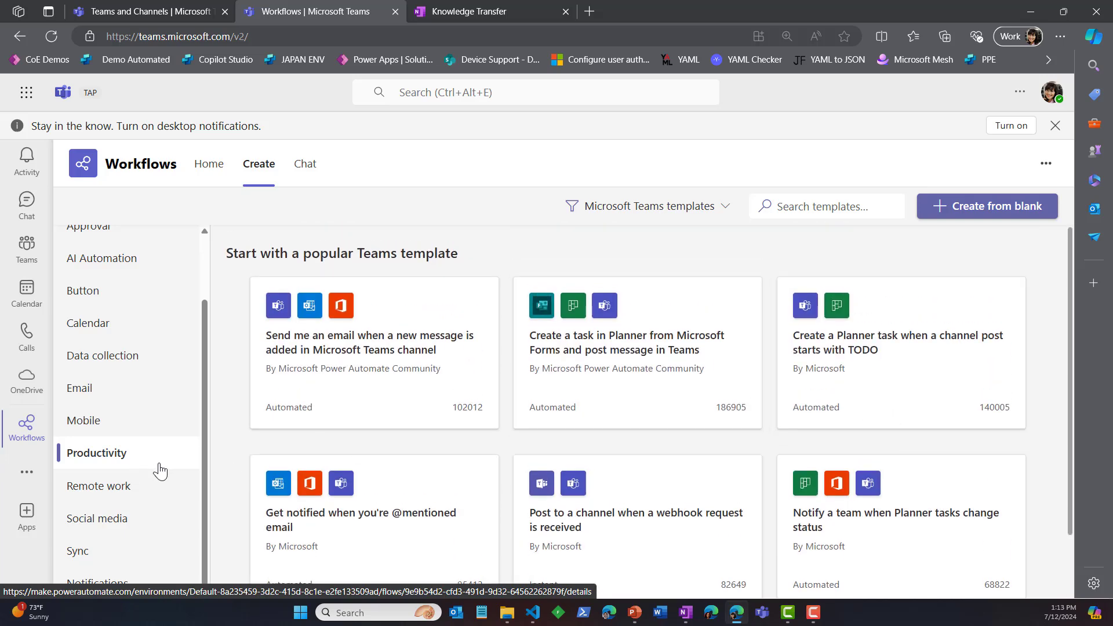
{"action": "scroll", "coordinate": [131, 316], "scroll_direction": "up", "scroll_amount": 2}
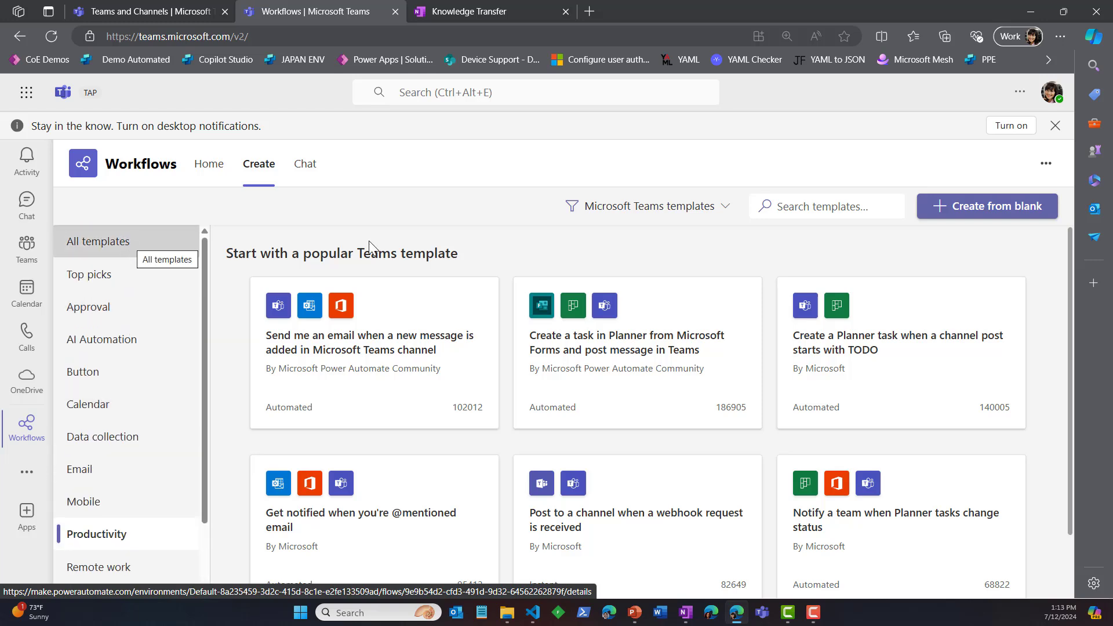
Step: Create a flow from blank and name it "Send to OneNote"
{"action": "left_click", "coordinate": [967, 207]}
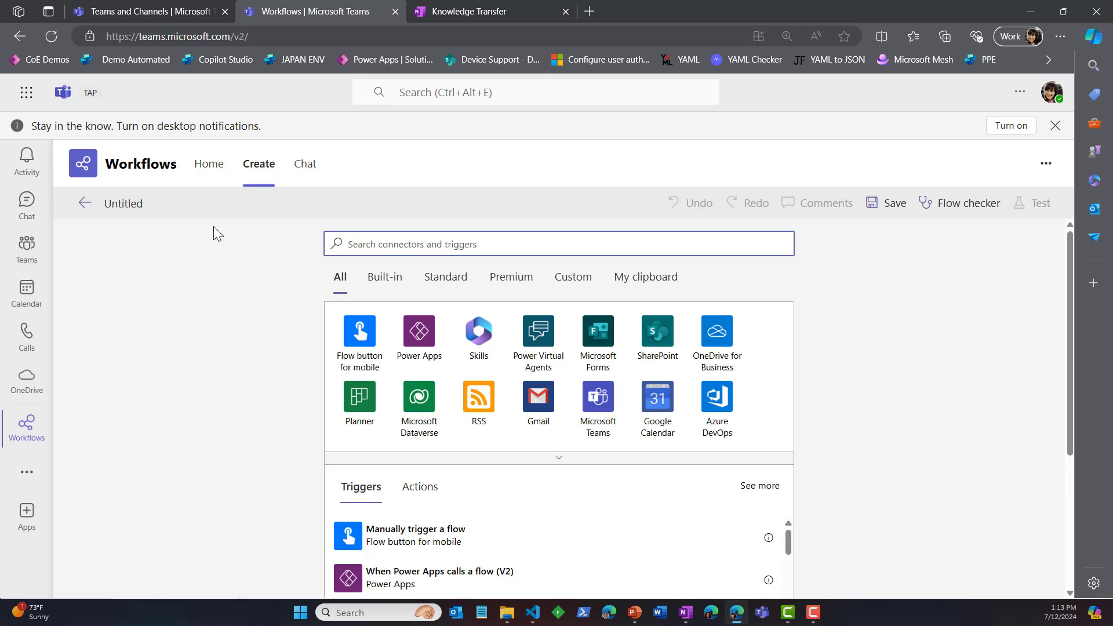
{"action": "left_click", "coordinate": [132, 206]}
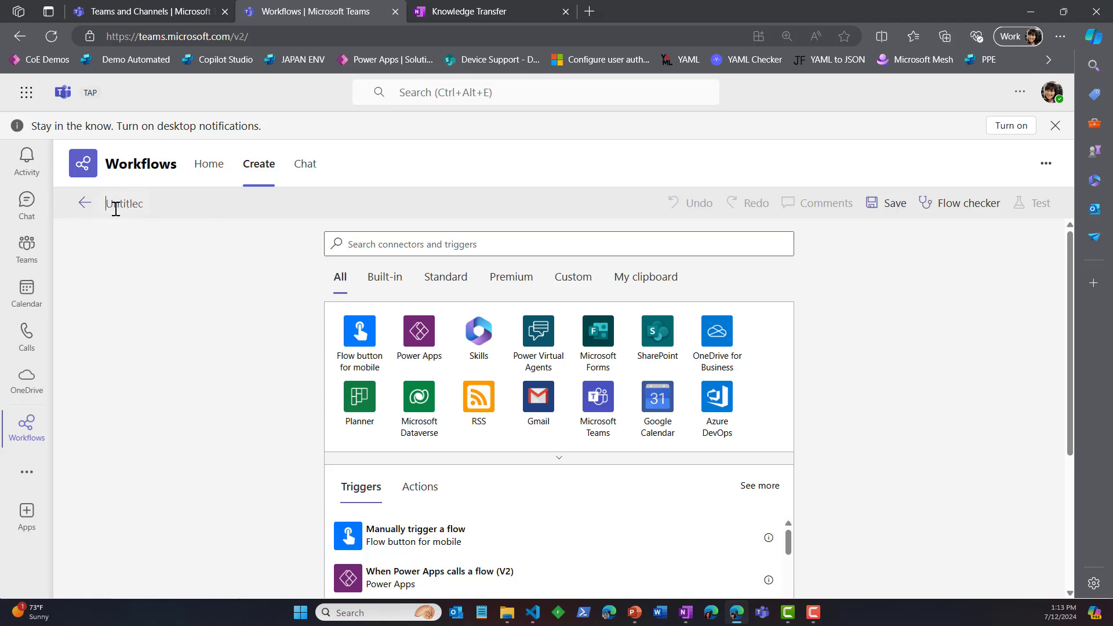
{"action": "key", "text": "ctrl+a"}
{"action": "key", "text": "Delete"}
{"action": "type", "text": "Send to OneNote"}
{"action": "left_click", "coordinate": [110, 209]}
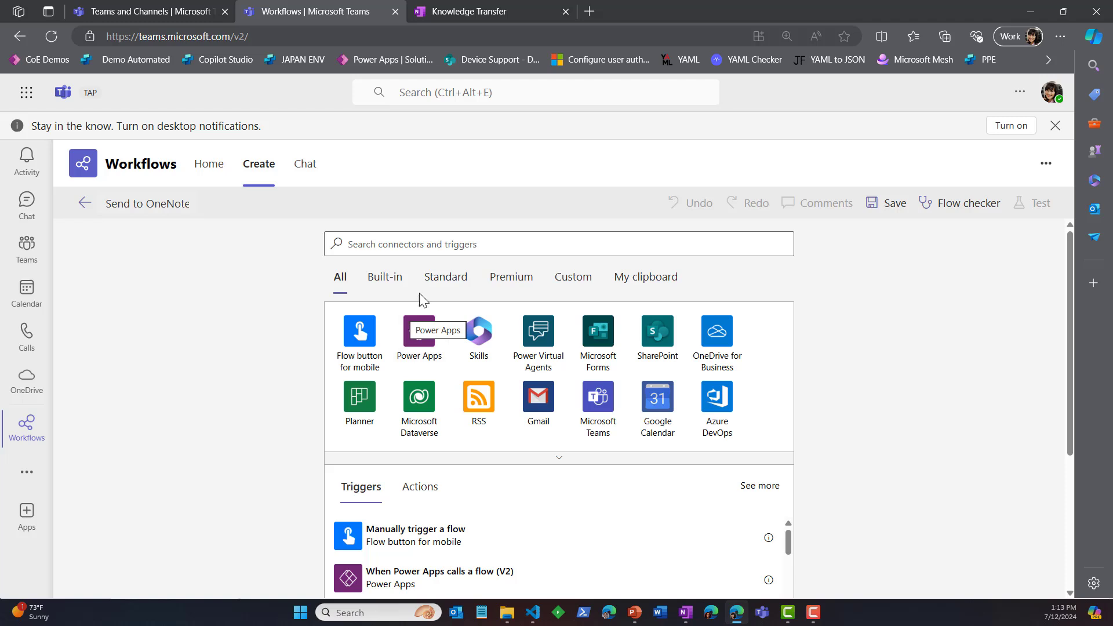
Step: Find the Microsoft Teams triggers and add "For a selected message (V2)" as the flow's trigger
{"action": "left_click", "coordinate": [426, 250]}
{"action": "type", "text": "teams"}
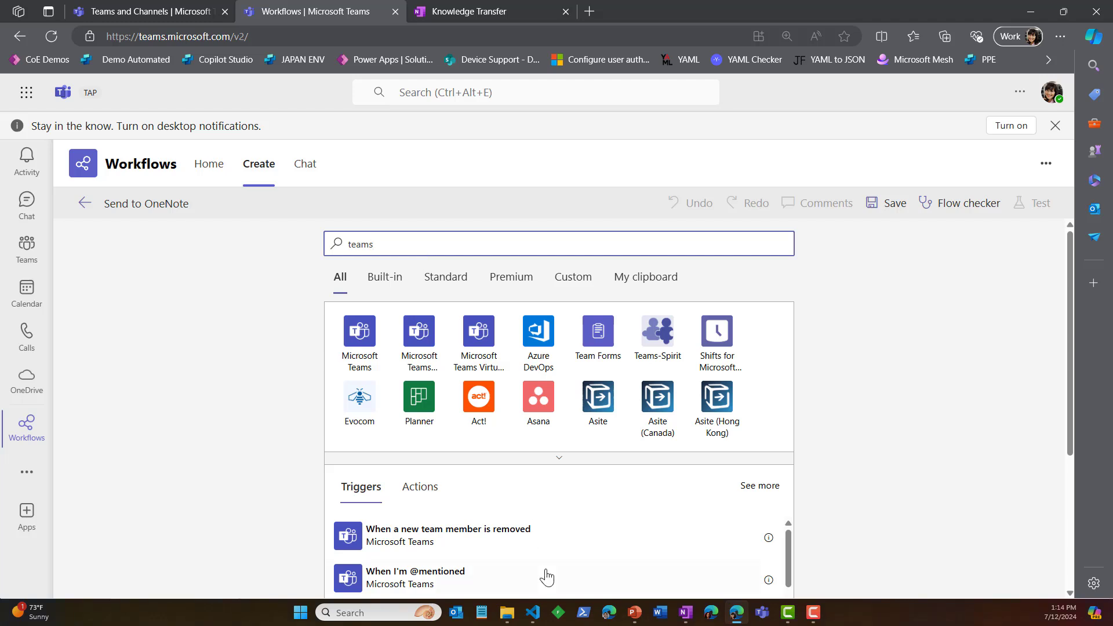
{"action": "scroll", "coordinate": [596, 502], "scroll_direction": "down", "scroll_amount": 4}
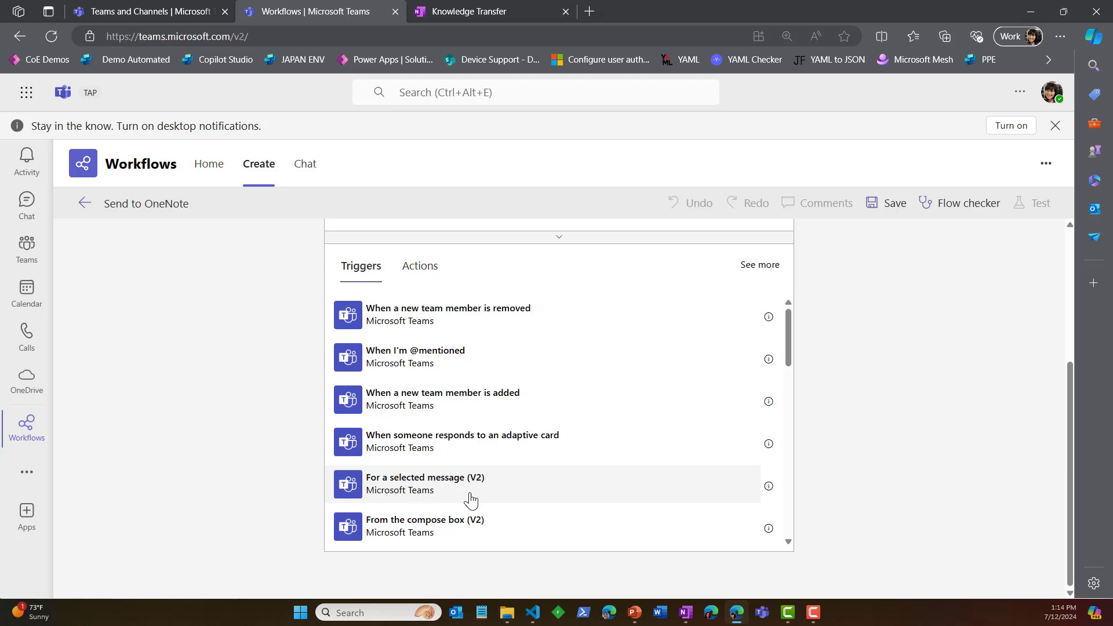
{"action": "left_click", "coordinate": [469, 496]}
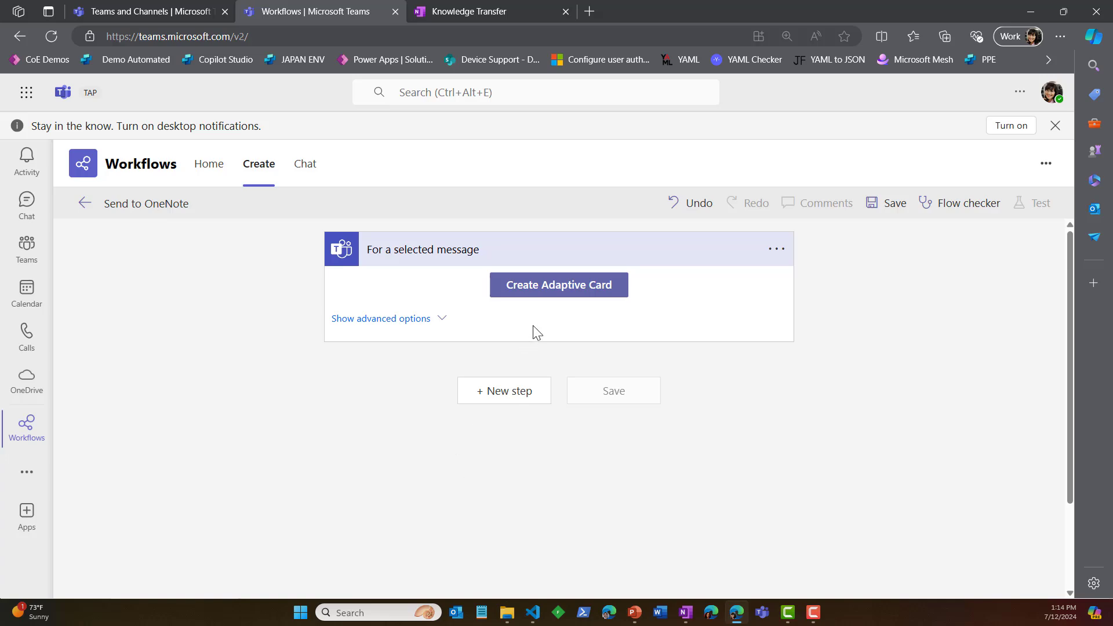
Step: Create an adaptive card for the trigger and change its heading text to "Let's not forget this chat!"
{"action": "left_click", "coordinate": [558, 286]}
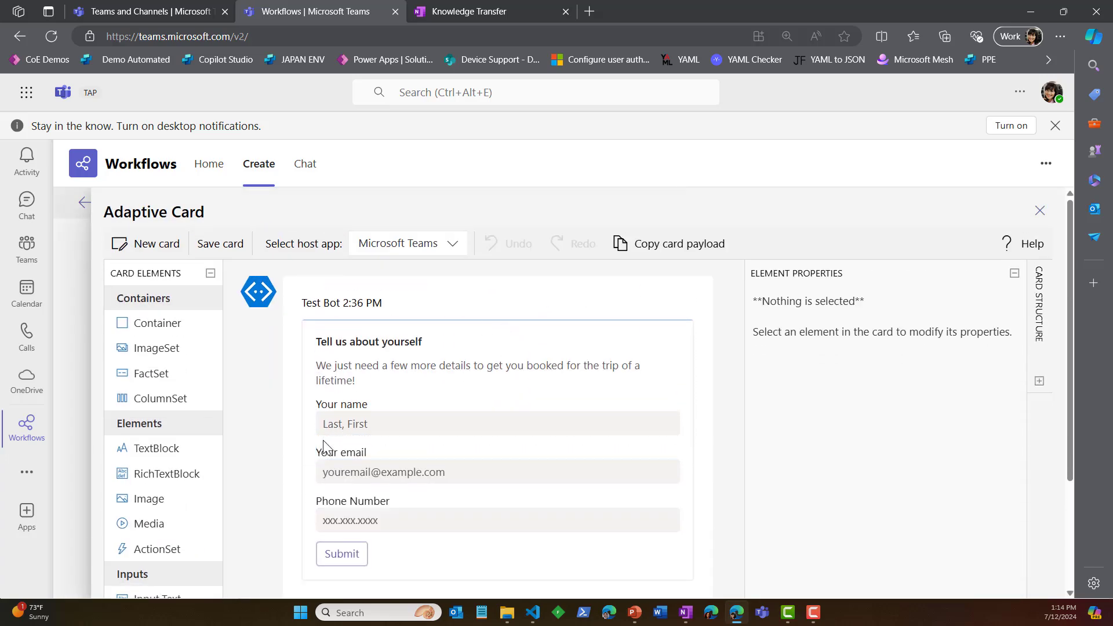
{"action": "left_click", "coordinate": [371, 351]}
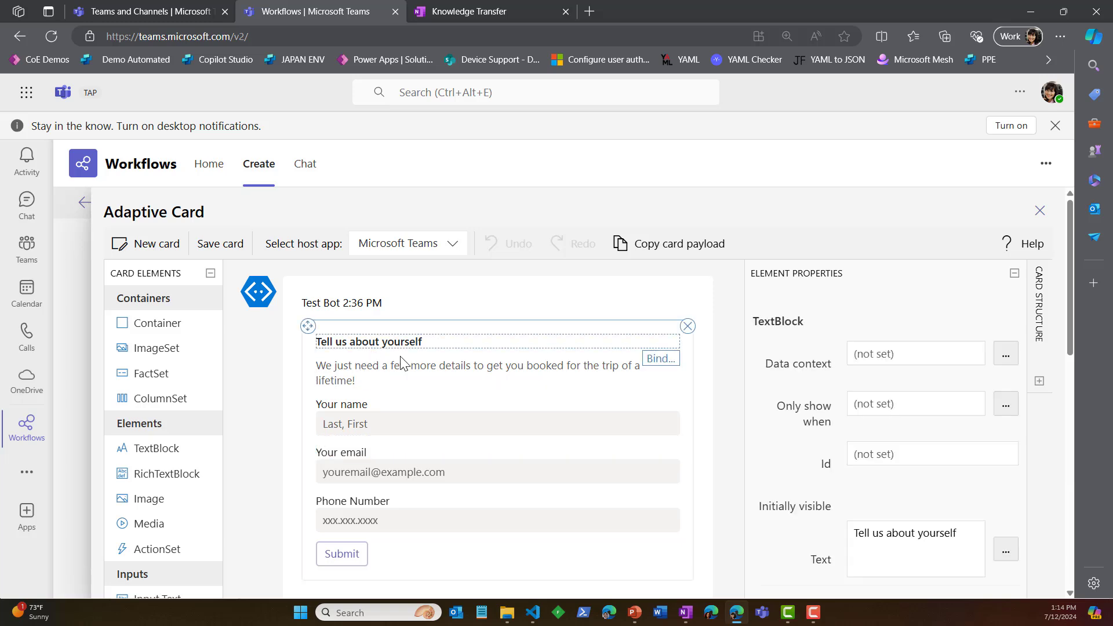
{"action": "double_click", "coordinate": [922, 532]}
{"action": "left_click", "coordinate": [920, 532]}
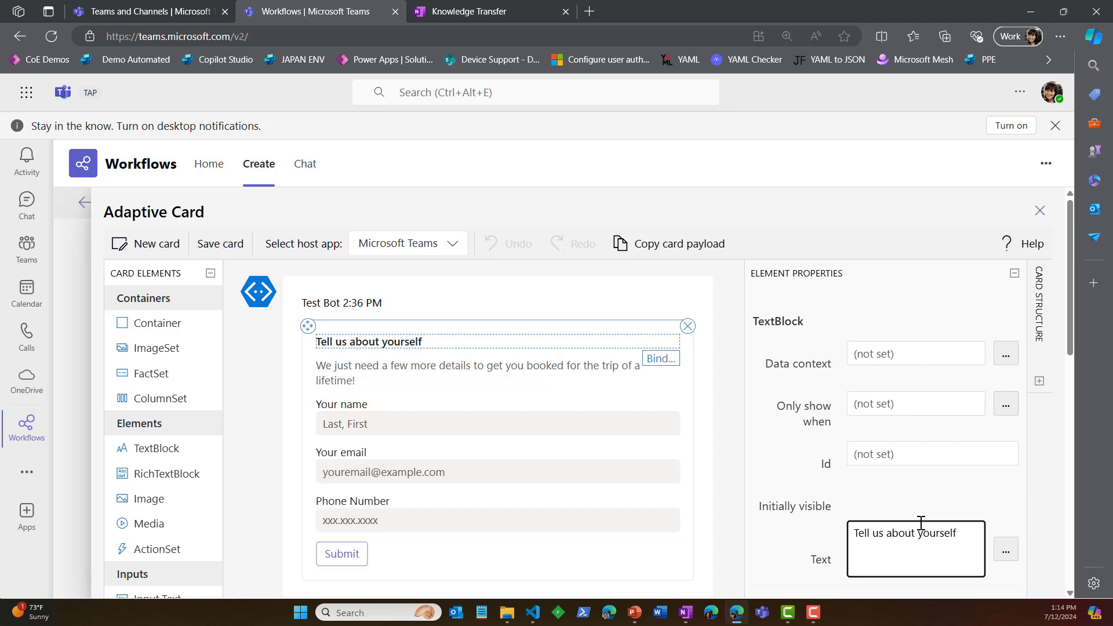
{"action": "key", "text": "ctrl+a"}
{"action": "type", "text": "Let's"}
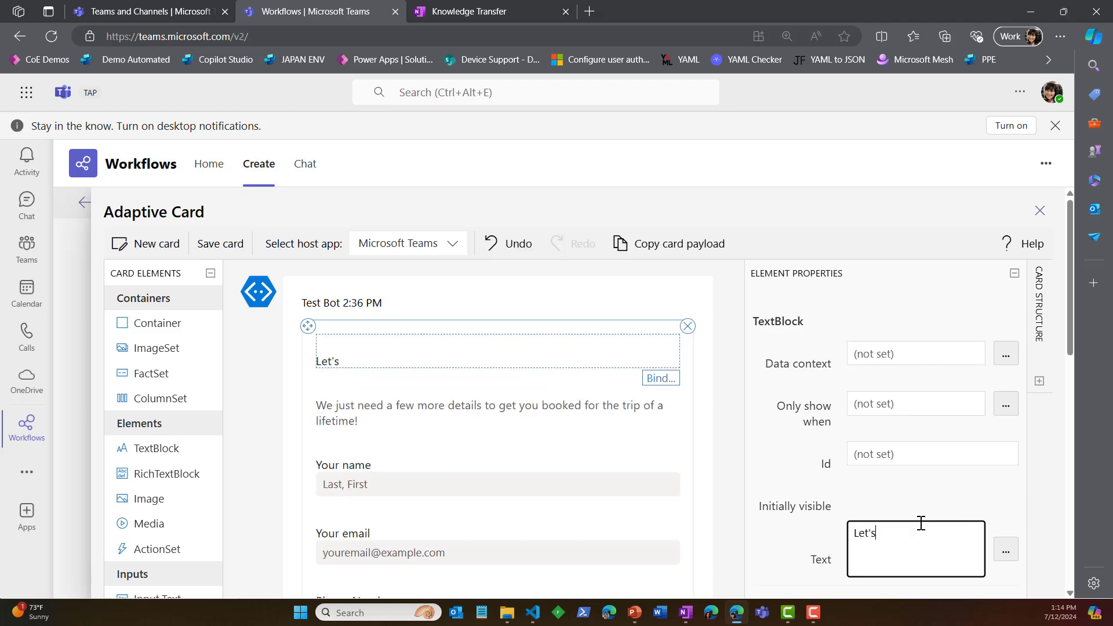
{"action": "type", "text": " not forget this chat!"}
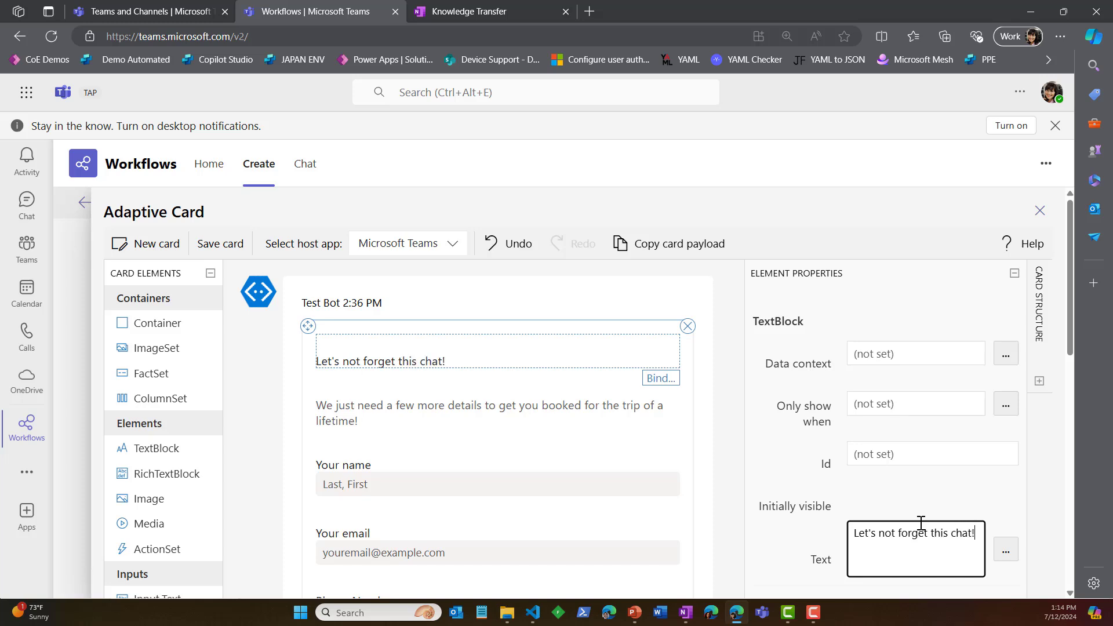
Step: Replace the card's description text with "Include any tags that will help you search in notes!"
{"action": "left_click", "coordinate": [467, 416]}
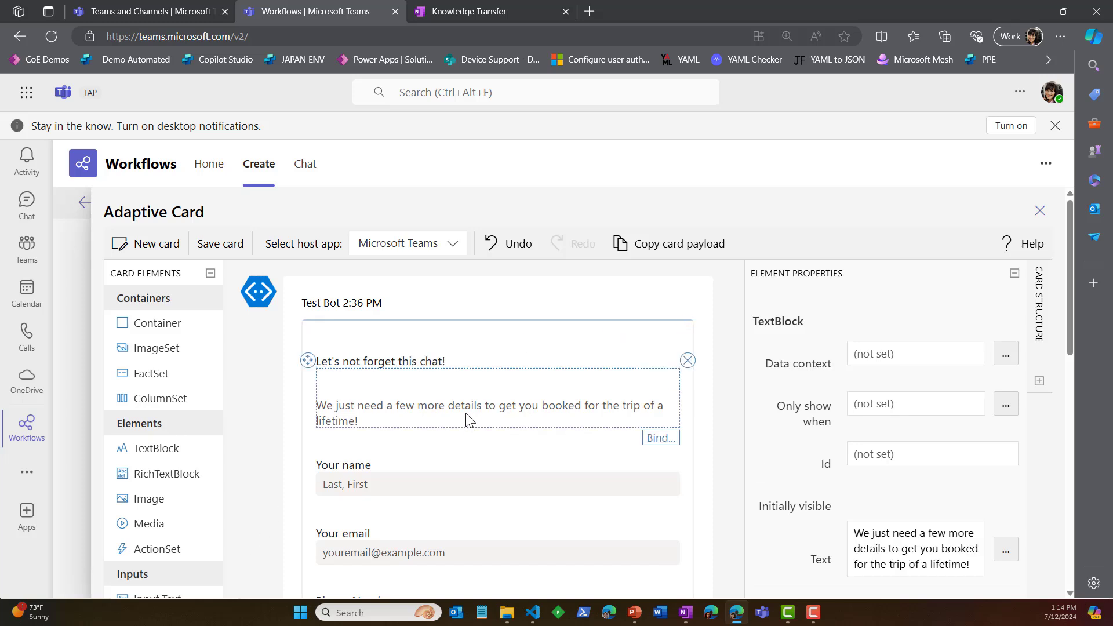
{"action": "triple_click", "coordinate": [858, 529]}
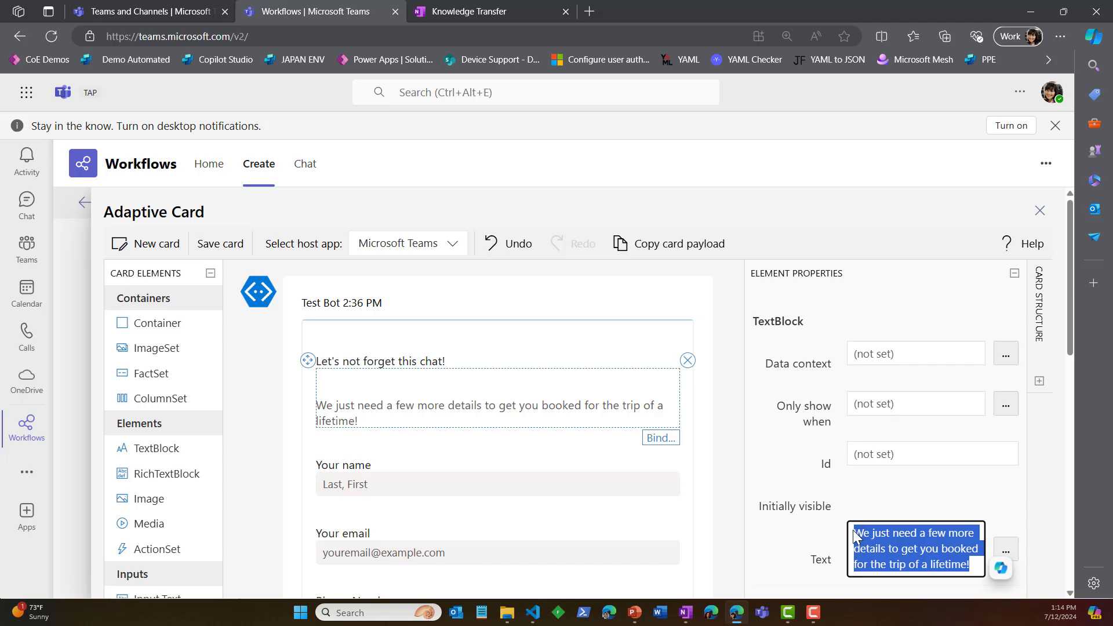
{"action": "type", "text": "Include any"}
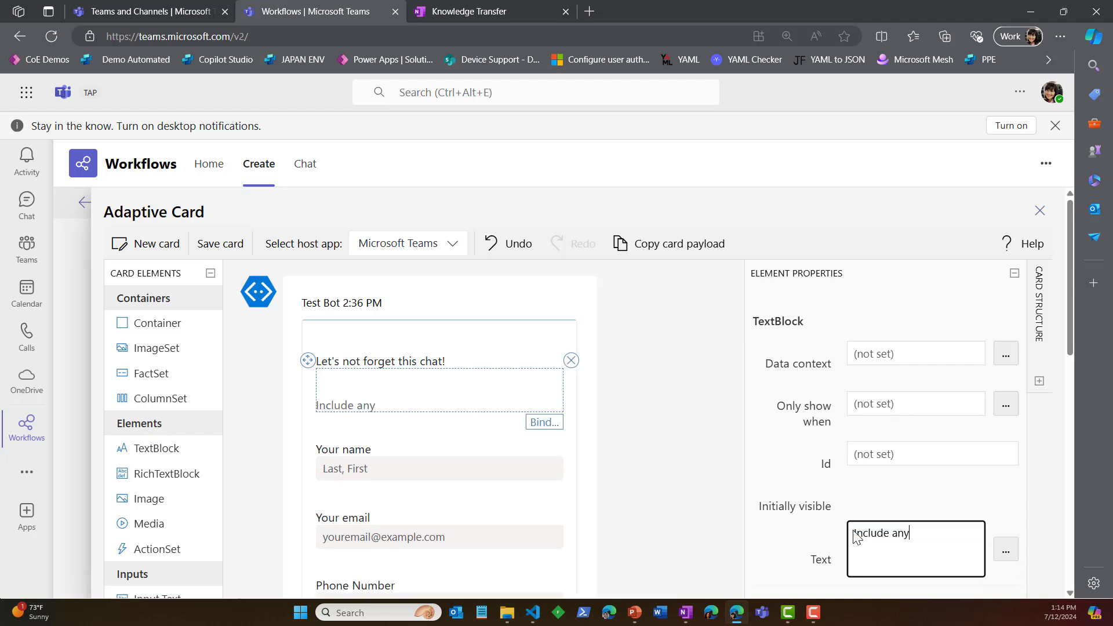
{"action": "type", "text": " tabs"}
{"action": "key", "text": "BackSpace"}
{"action": "key", "text": "BackSpace"}
{"action": "type", "text": "gs that will"}
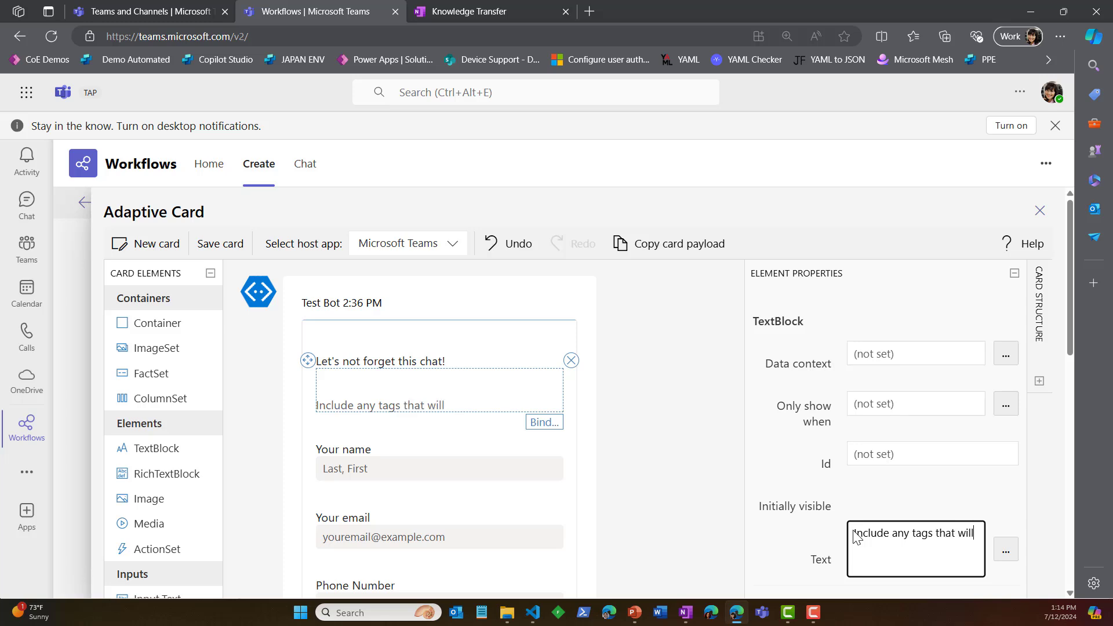
{"action": "type", "text": " help you search"}
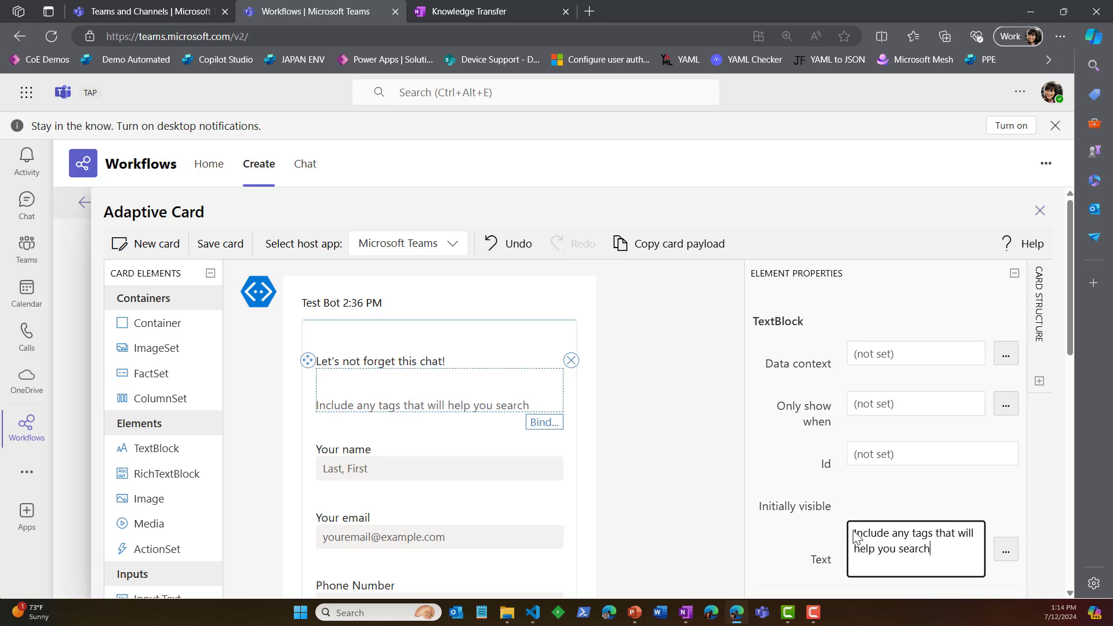
{"action": "type", "text": " in notes!"}
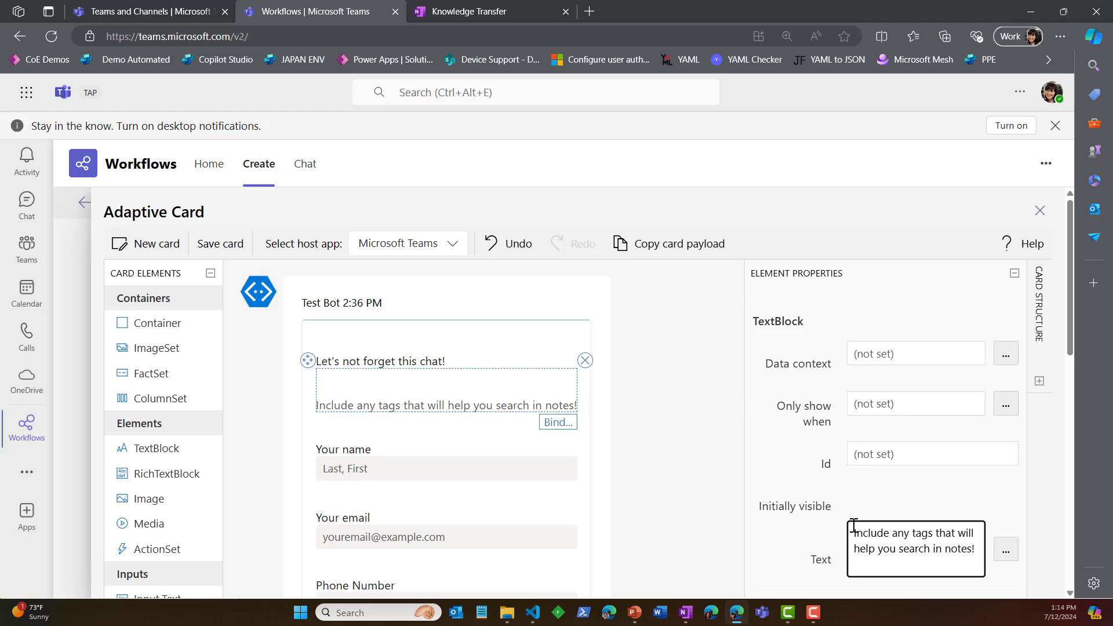
Step: Change the "Your name" label on the card to "Tag"
{"action": "left_click", "coordinate": [406, 453]}
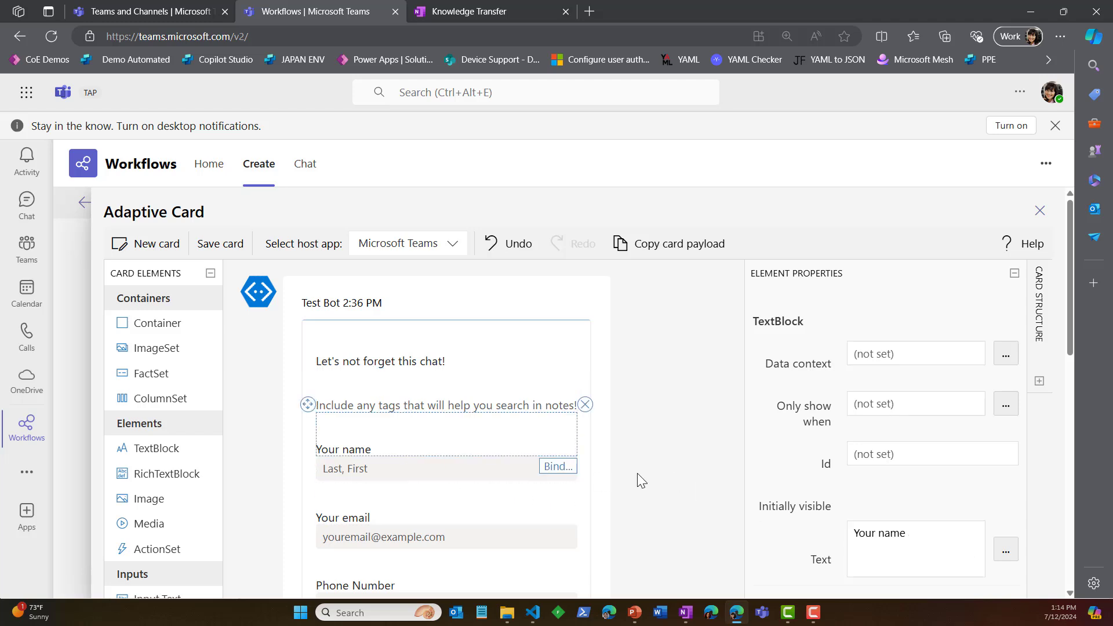
{"action": "triple_click", "coordinate": [878, 533]}
{"action": "type", "text": "T"}
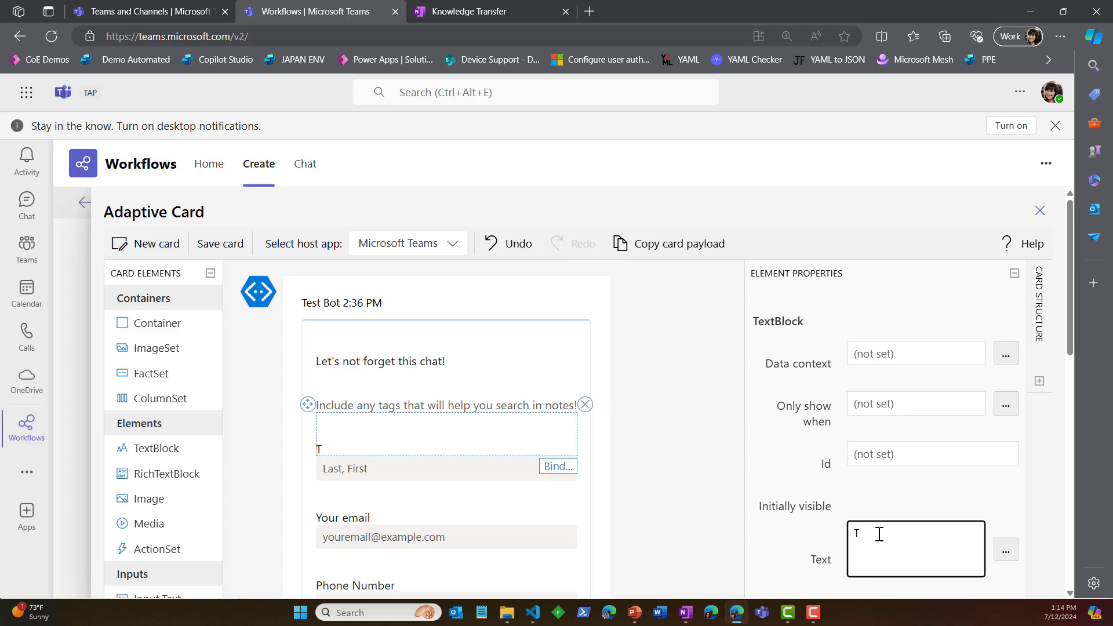
{"action": "type", "text": "ag"}
Step: Set the ID of the text input under the Tag label to myTag
{"action": "left_click", "coordinate": [429, 468]}
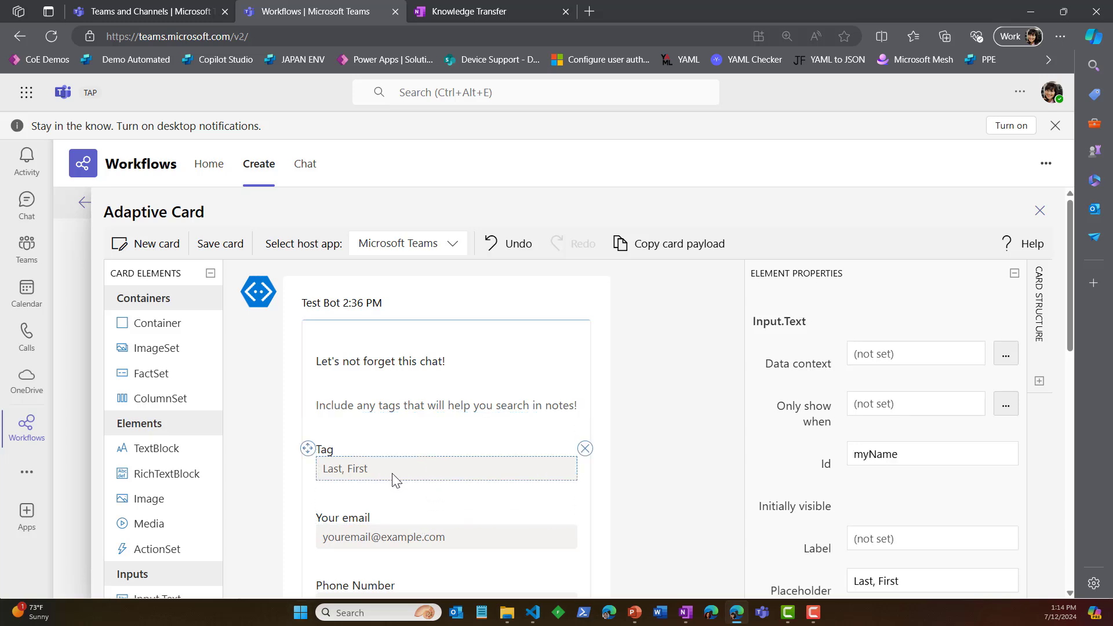
{"action": "left_click_drag", "start_coordinate": [872, 458], "coordinate": [900, 456]}
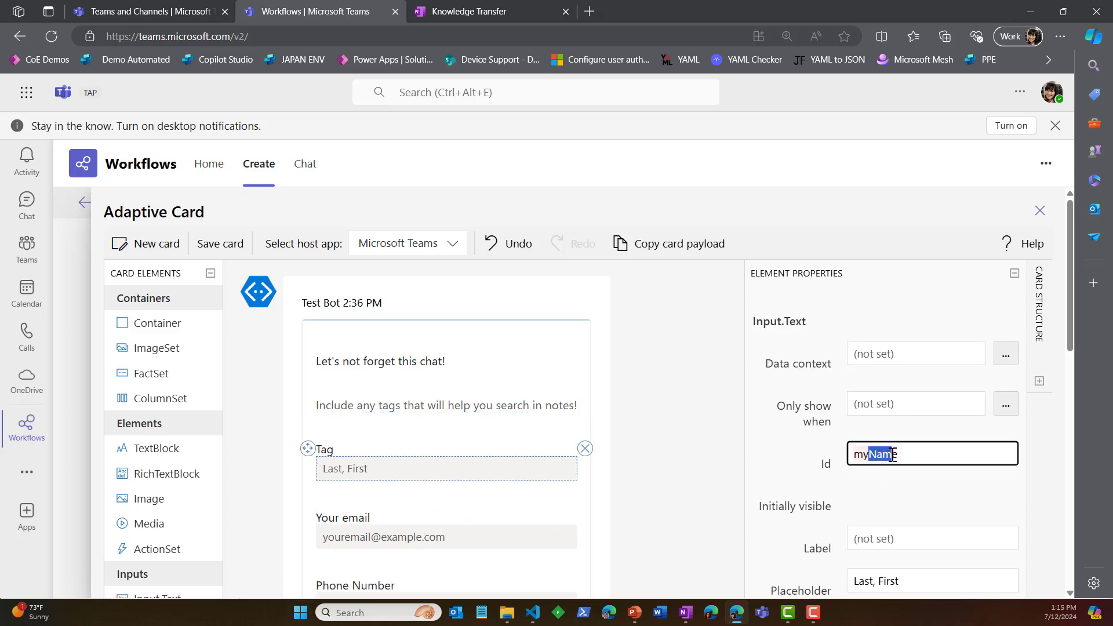
{"action": "type", "text": "Tag"}
{"action": "scroll", "coordinate": [882, 495], "scroll_direction": "down", "scroll_amount": 1}
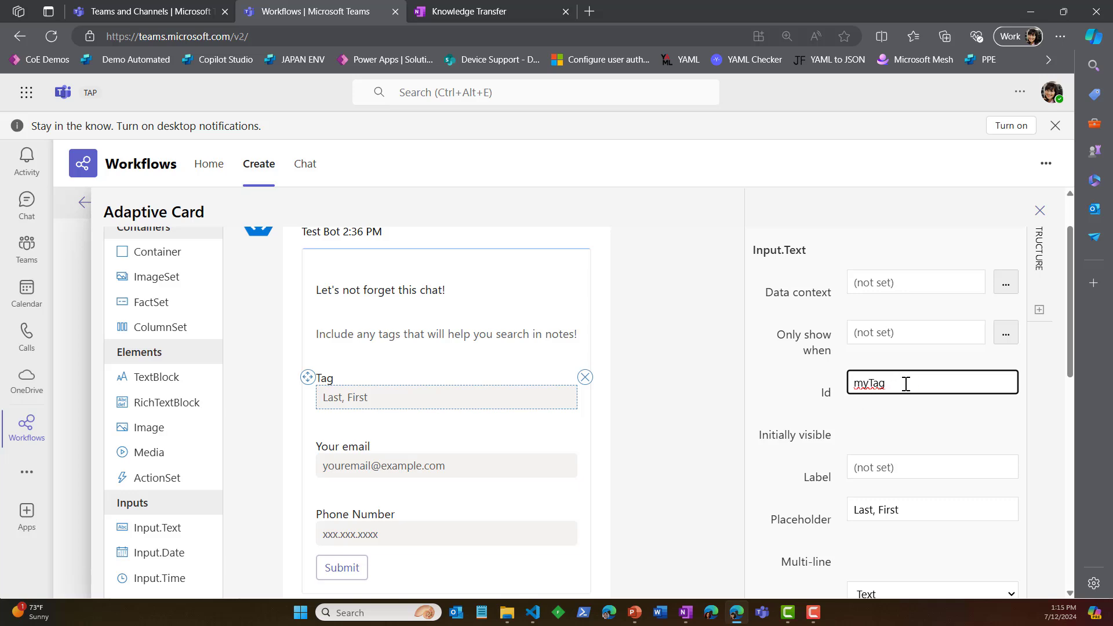
Step: Set the placeholder of the text input under the Tag label to "#{replace with tag}"
{"action": "left_click", "coordinate": [912, 506]}
{"action": "type", "text": "#"}
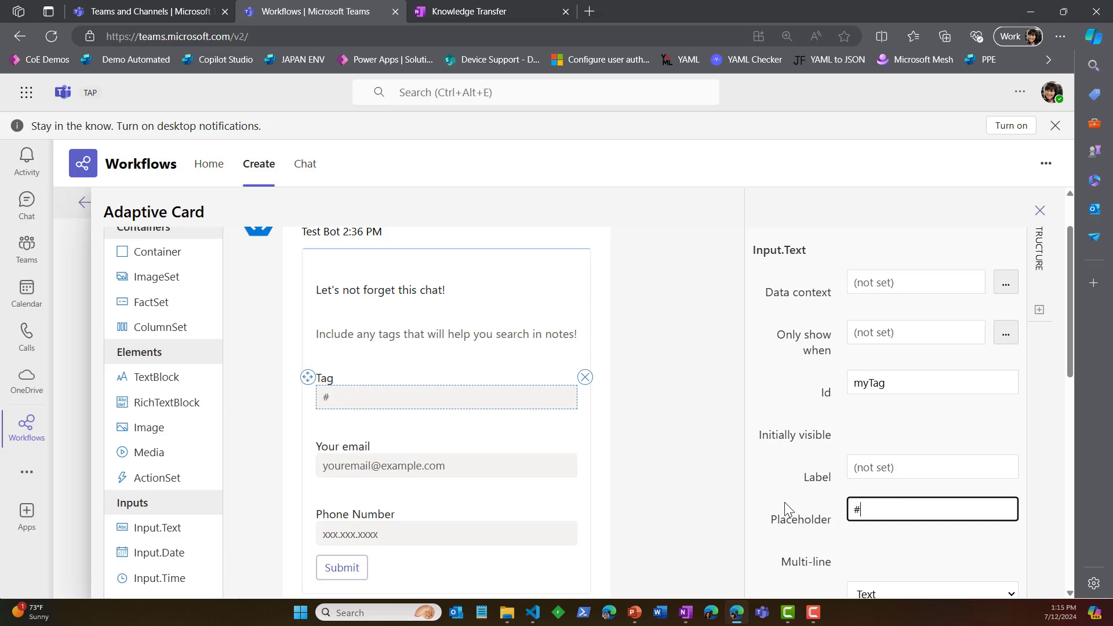
{"action": "type", "text": "{replace with"}
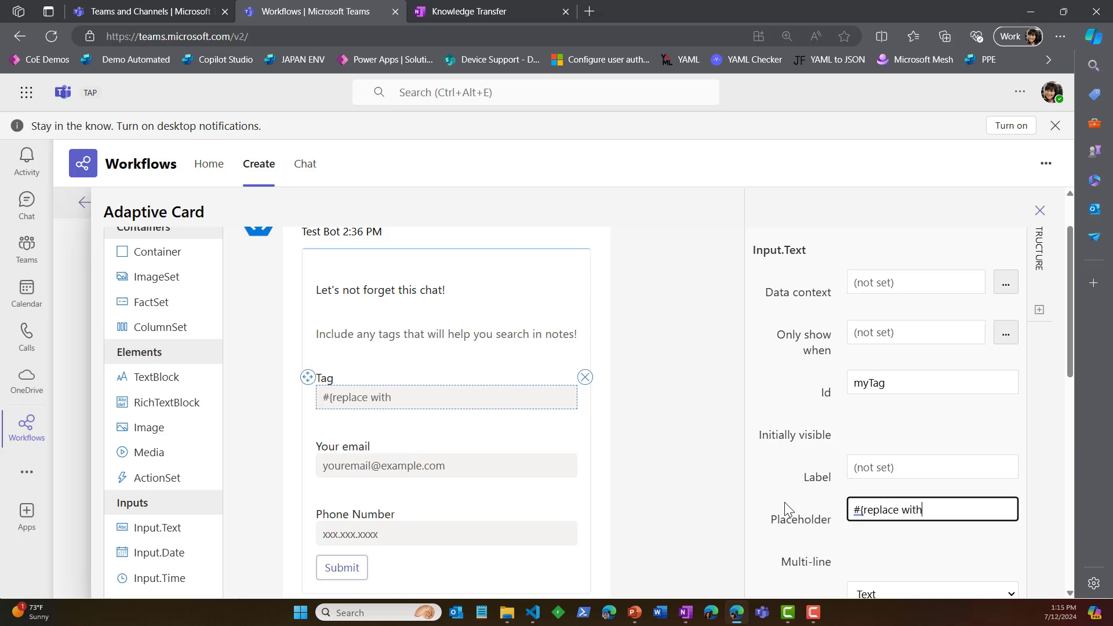
{"action": "type", "text": " tag}"}
Step: Delete the "Your email" label and its text input from the card
{"action": "left_click", "coordinate": [404, 441]}
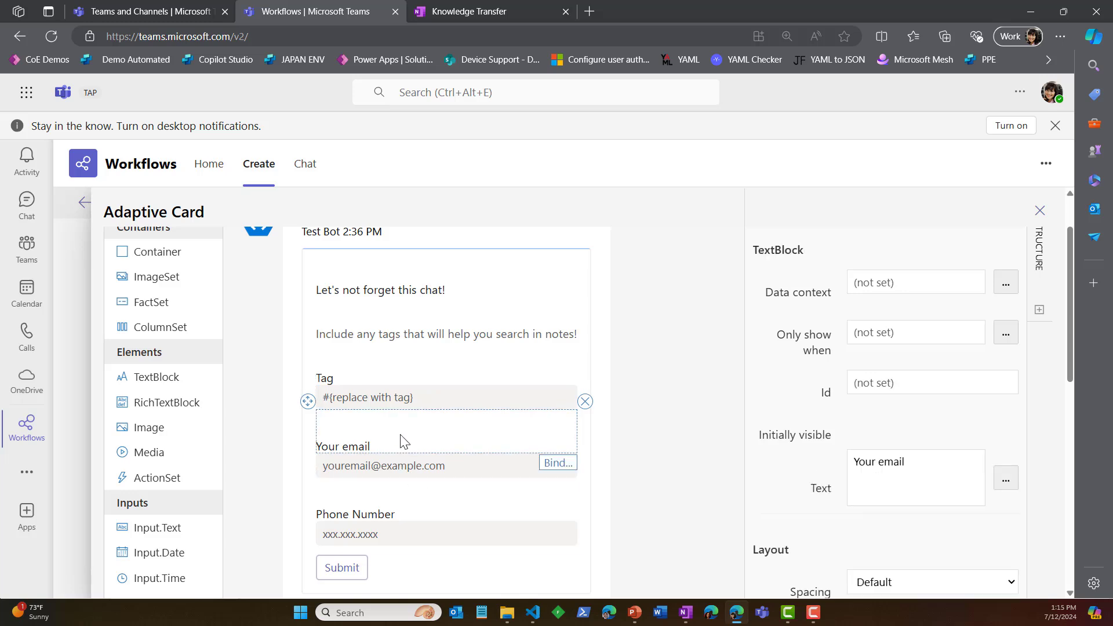
{"action": "left_click", "coordinate": [585, 401]}
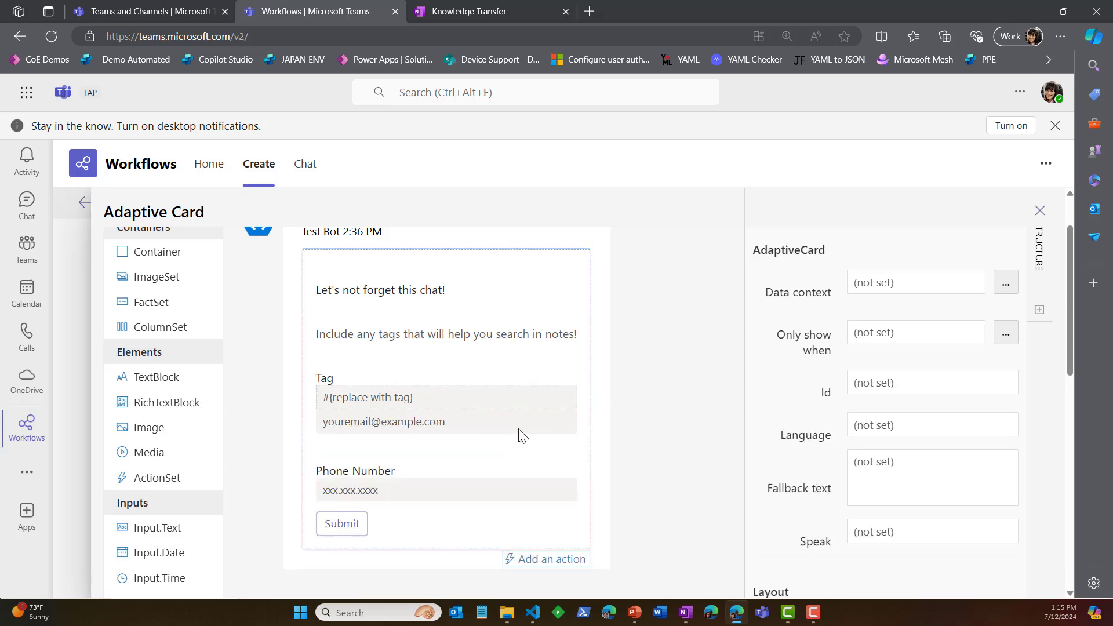
{"action": "left_click", "coordinate": [472, 438]}
{"action": "left_click", "coordinate": [585, 401]}
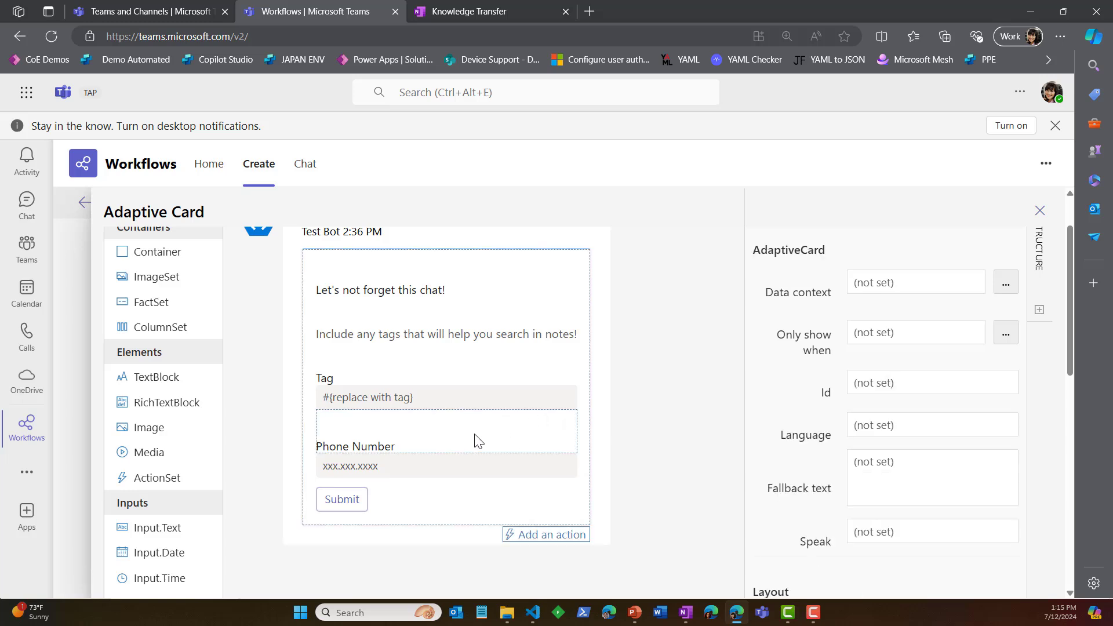
Step: Delete the "Phone Number" label and its text input from the card
{"action": "left_click", "coordinate": [479, 441]}
{"action": "left_click", "coordinate": [585, 403]}
{"action": "left_click", "coordinate": [497, 432]}
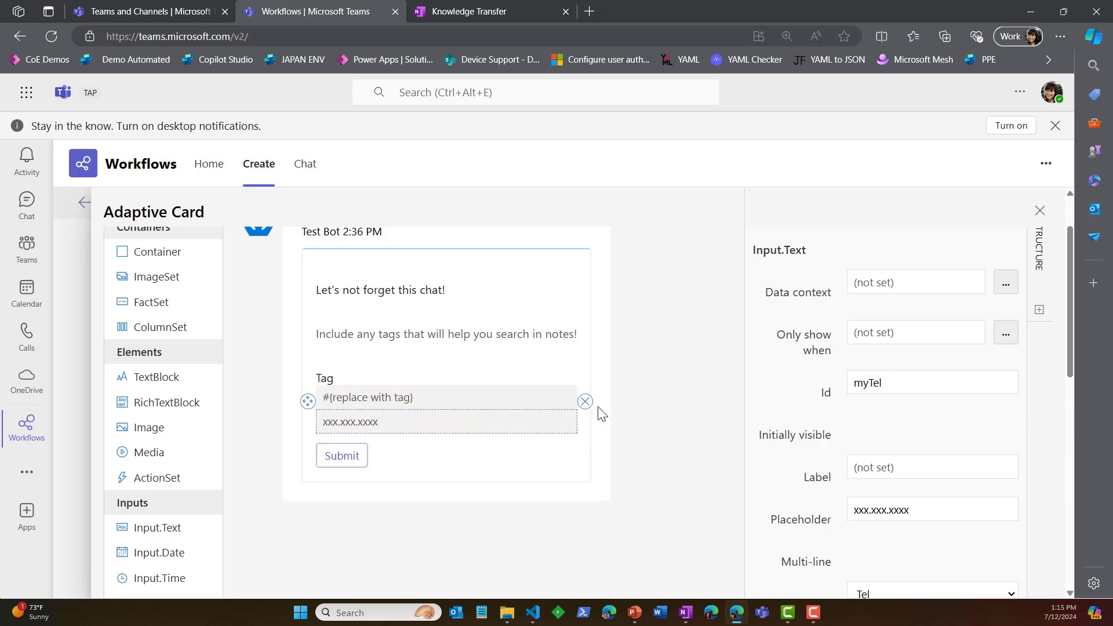
{"action": "left_click", "coordinate": [573, 408]}
{"action": "left_click", "coordinate": [532, 430]}
{"action": "left_click", "coordinate": [585, 401]}
Step: Check the remaining card layout and save the adaptive card
{"action": "scroll", "coordinate": [442, 481], "scroll_direction": "up", "scroll_amount": 2}
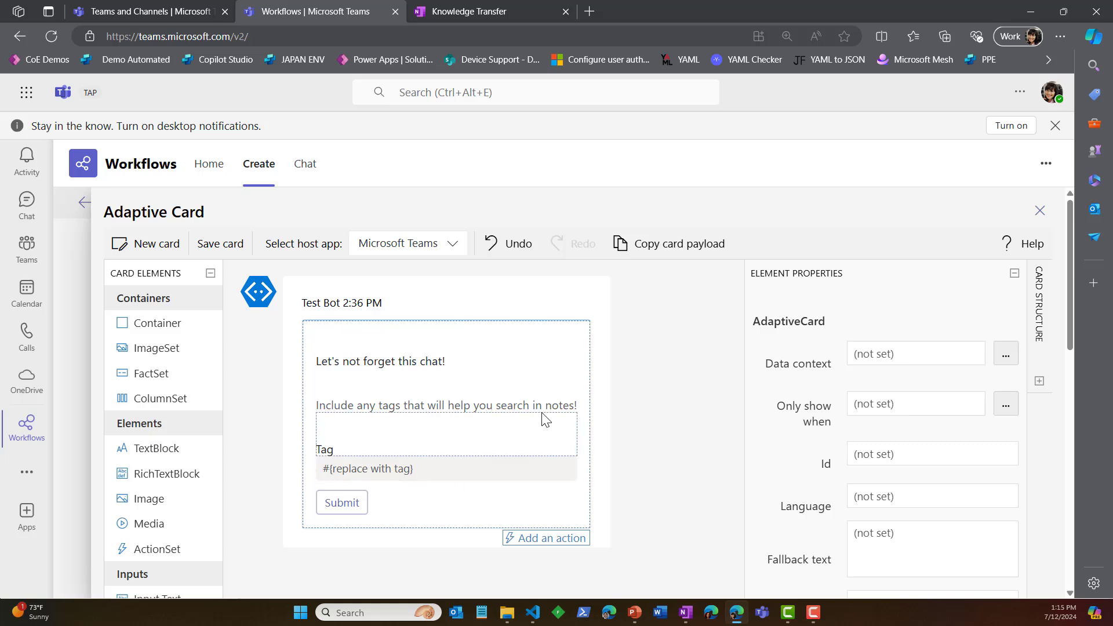
{"action": "scroll", "coordinate": [603, 420], "scroll_direction": "down", "scroll_amount": 2}
{"action": "scroll", "coordinate": [603, 420], "scroll_direction": "up", "scroll_amount": 2}
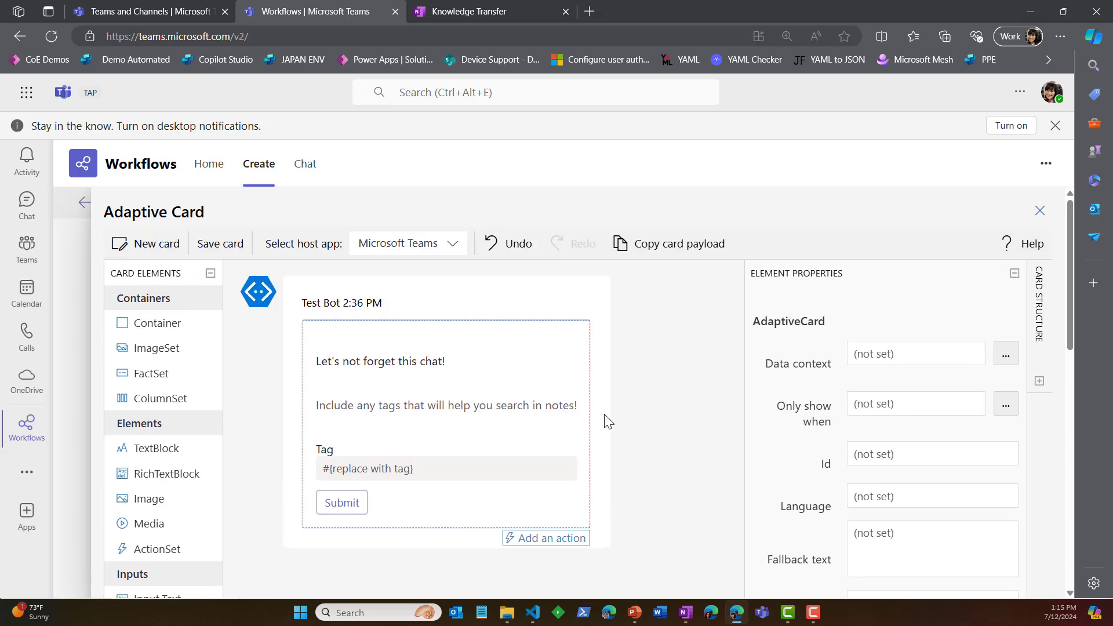
{"action": "left_click", "coordinate": [219, 244]}
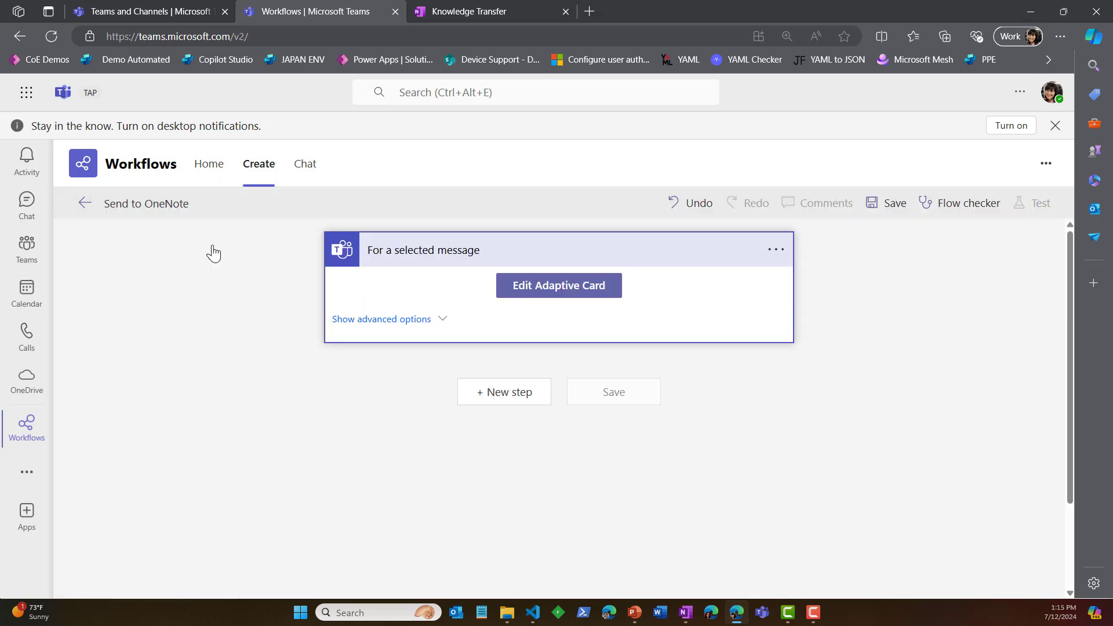
Step: Add the OneNote (Business) action "Create page in a section" as a new step after the trigger
{"action": "left_click", "coordinate": [509, 400]}
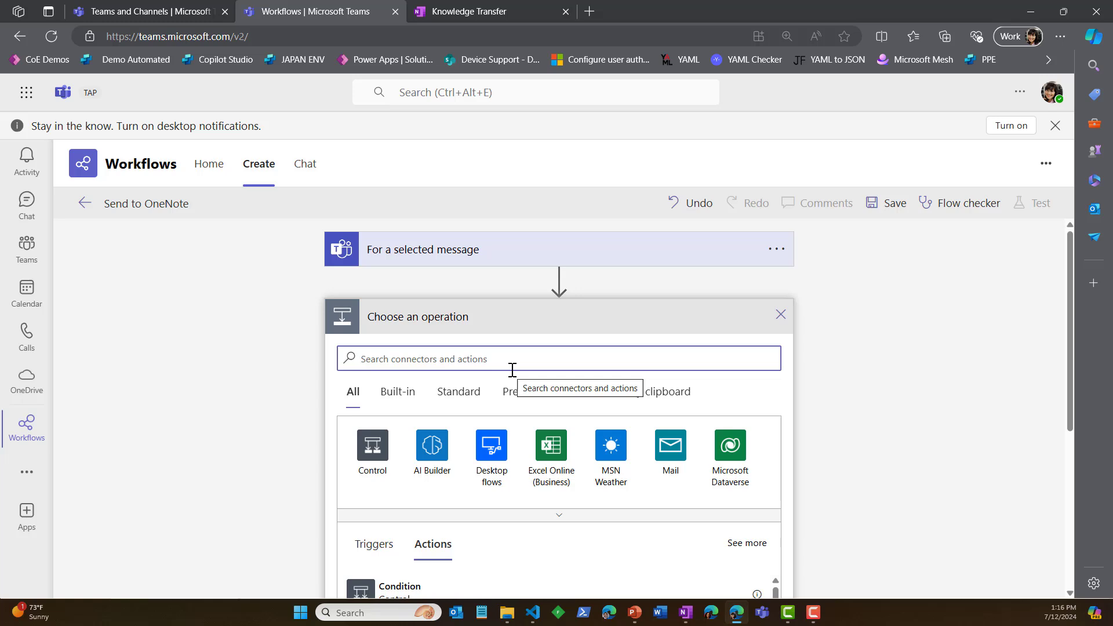
{"action": "type", "text": "onenote"}
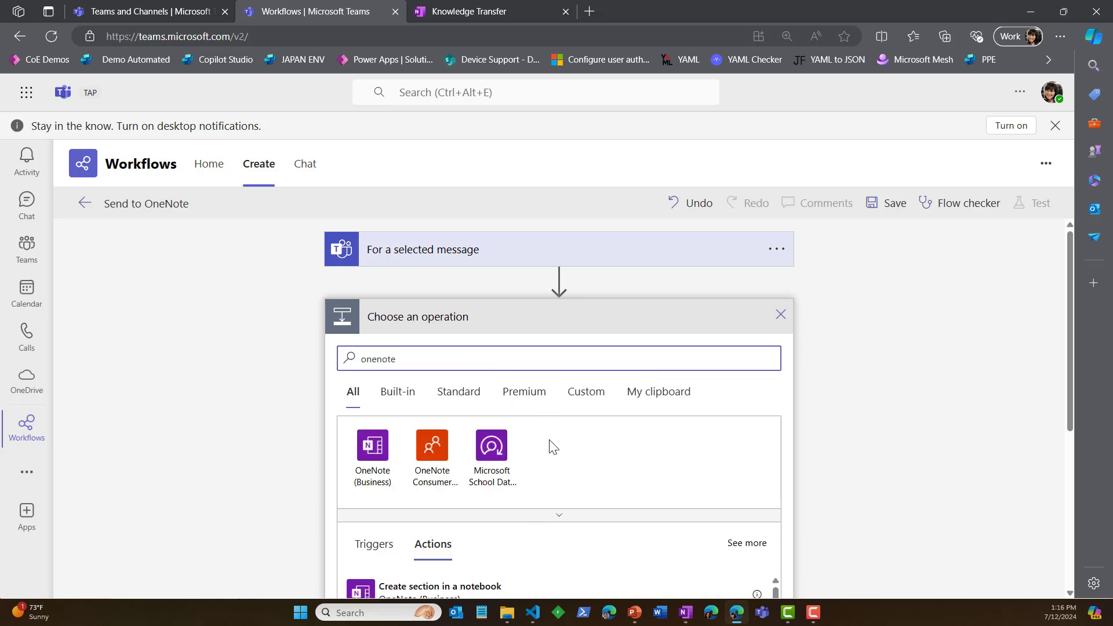
{"action": "left_click", "coordinate": [367, 478]}
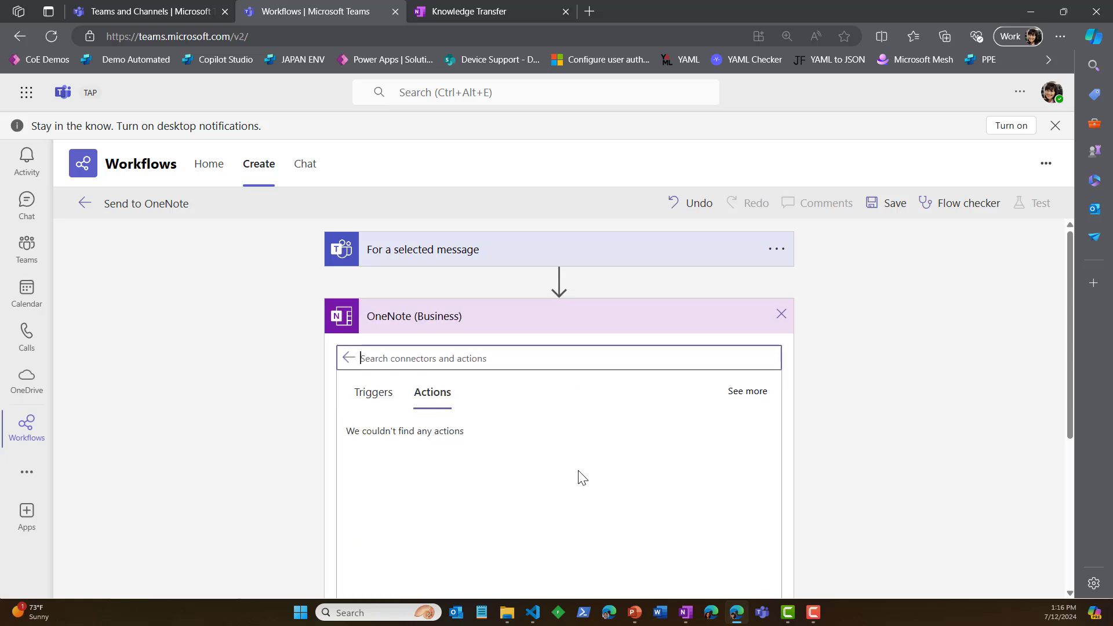
{"action": "scroll", "coordinate": [580, 475], "scroll_direction": "down", "scroll_amount": 3}
{"action": "scroll", "coordinate": [520, 474], "scroll_direction": "up", "scroll_amount": 1}
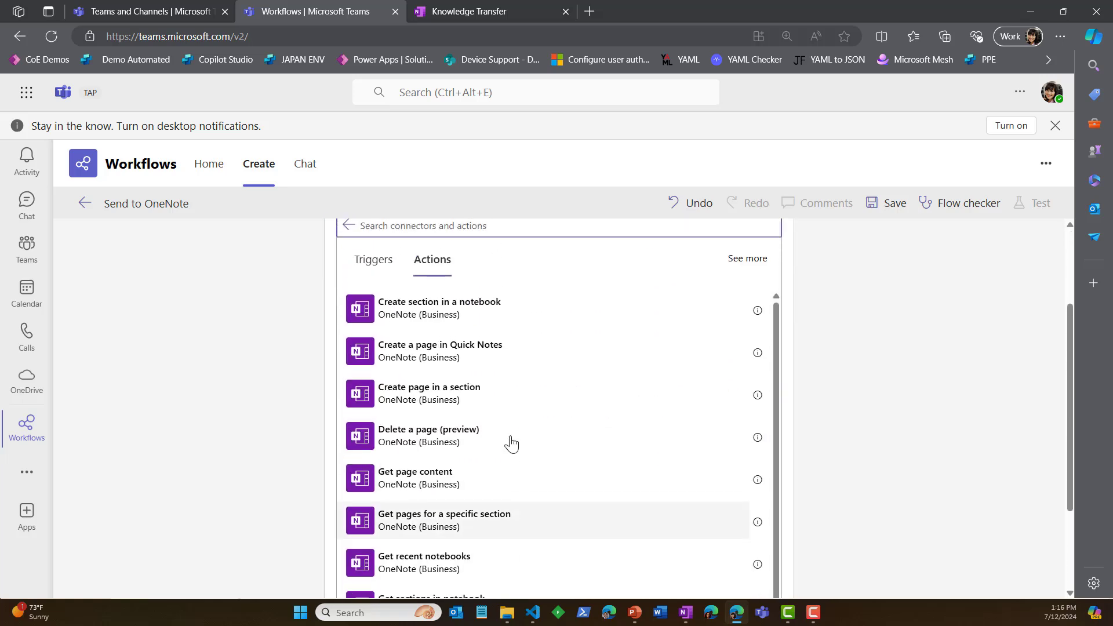
{"action": "left_click", "coordinate": [448, 399]}
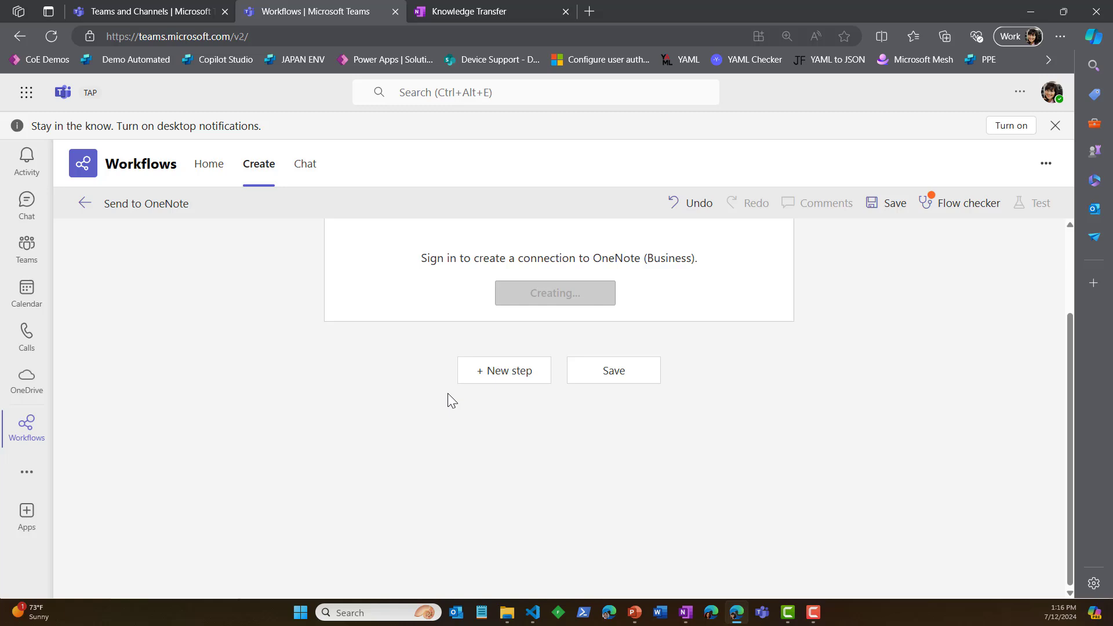
Step: Inspect the flow checker's errors for the new OneNote action
{"action": "left_click", "coordinate": [933, 212]}
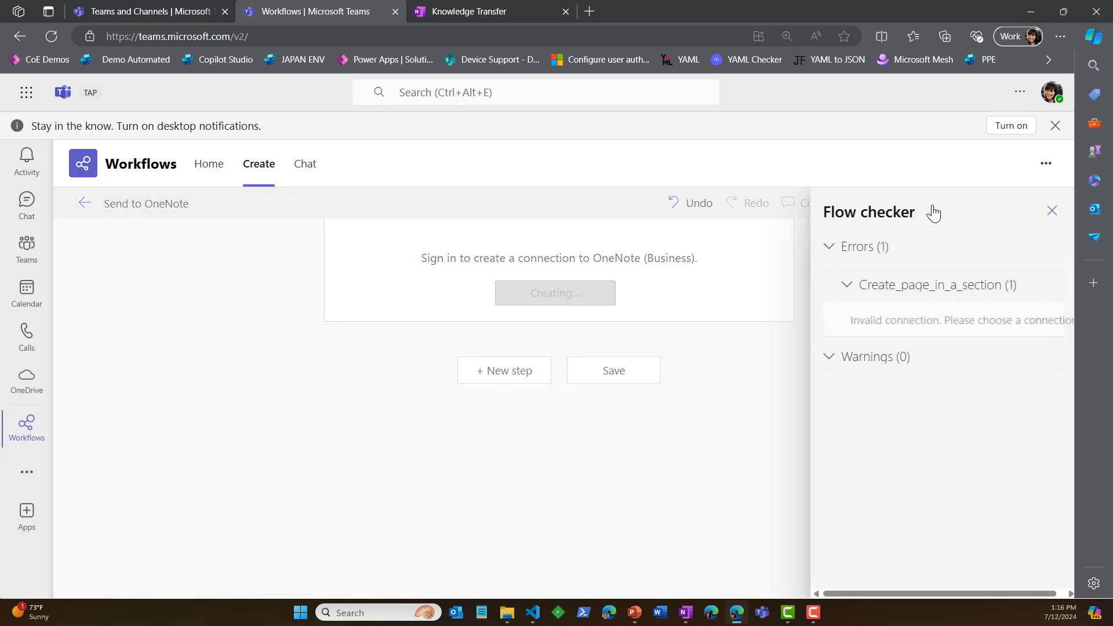
{"action": "left_click", "coordinate": [887, 332]}
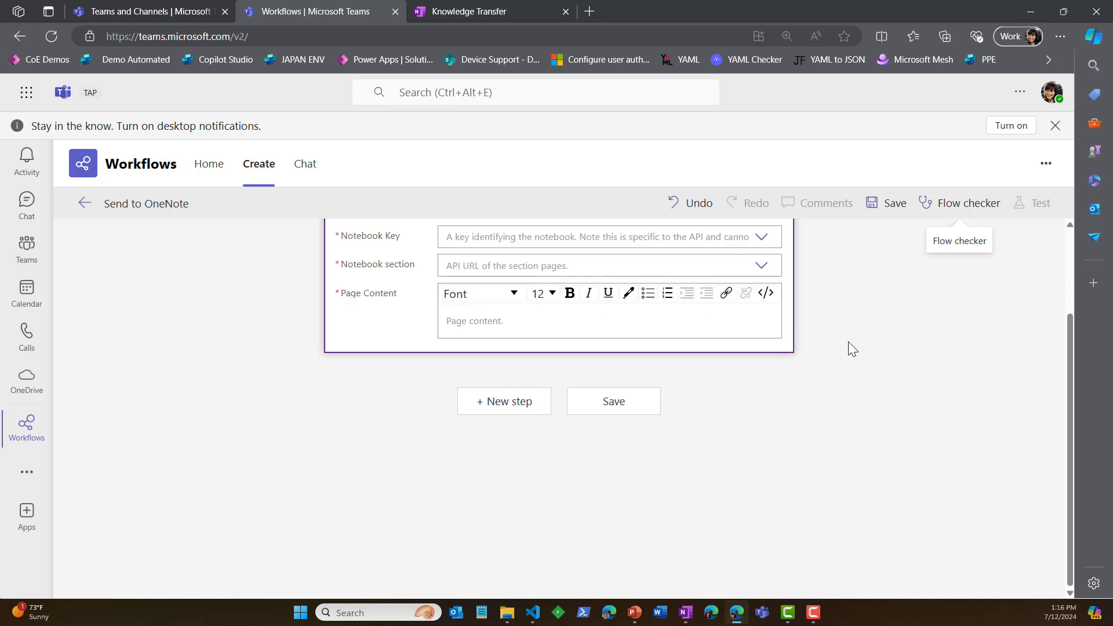
Step: Set the OneNote action's notebook key to Knowledge Transfer and its notebook section to Research
{"action": "scroll", "coordinate": [848, 341], "scroll_direction": "up", "scroll_amount": 2}
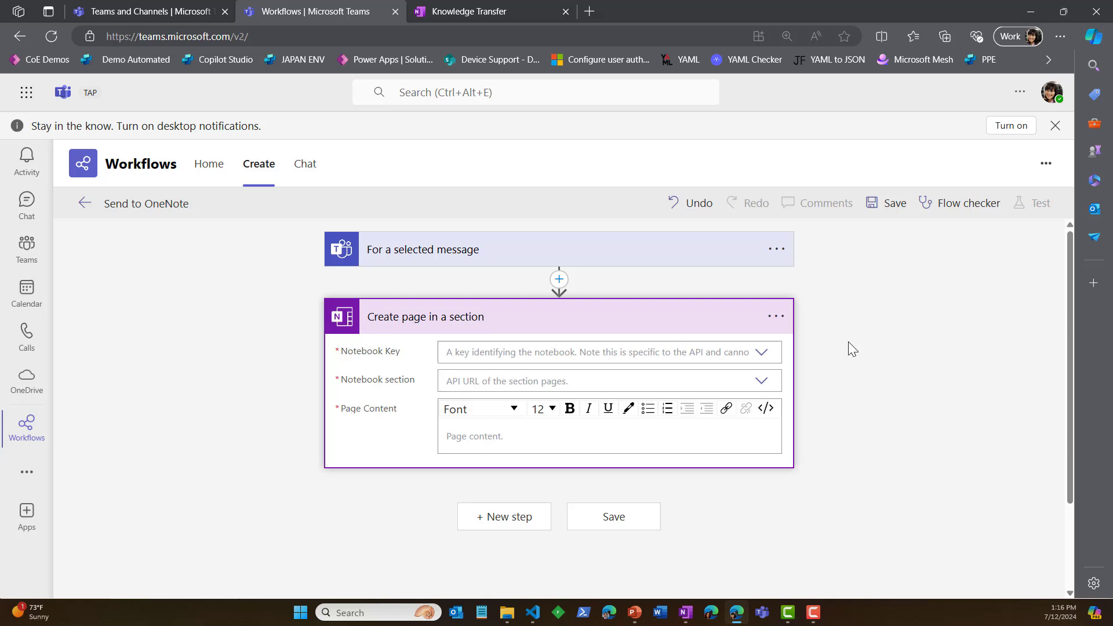
{"action": "left_click", "coordinate": [758, 354]}
{"action": "left_click", "coordinate": [545, 378]}
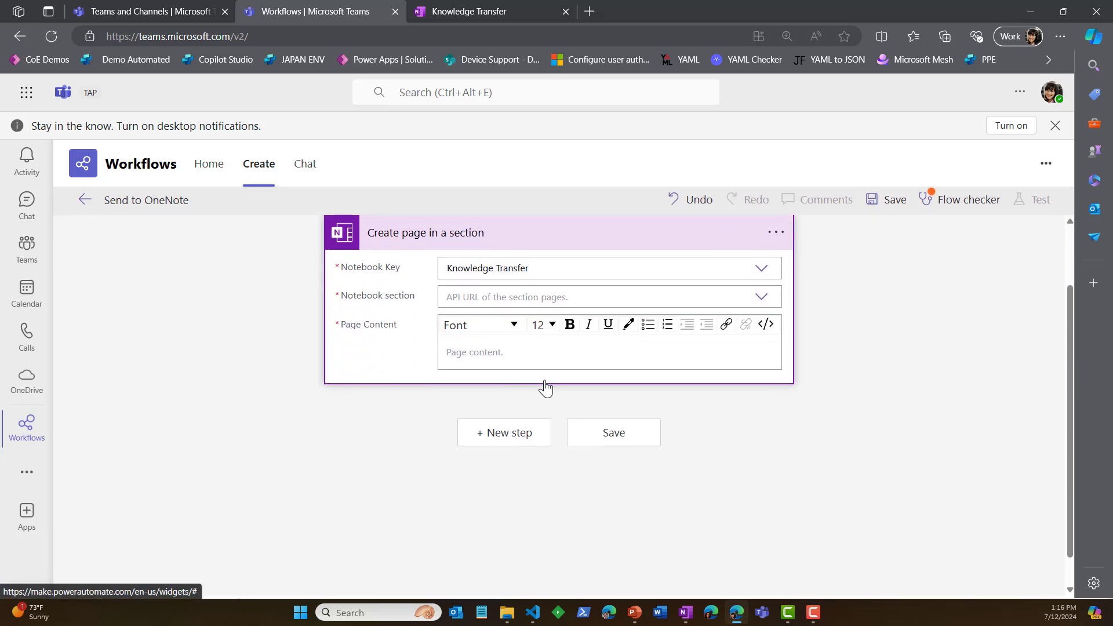
{"action": "left_click", "coordinate": [760, 297]}
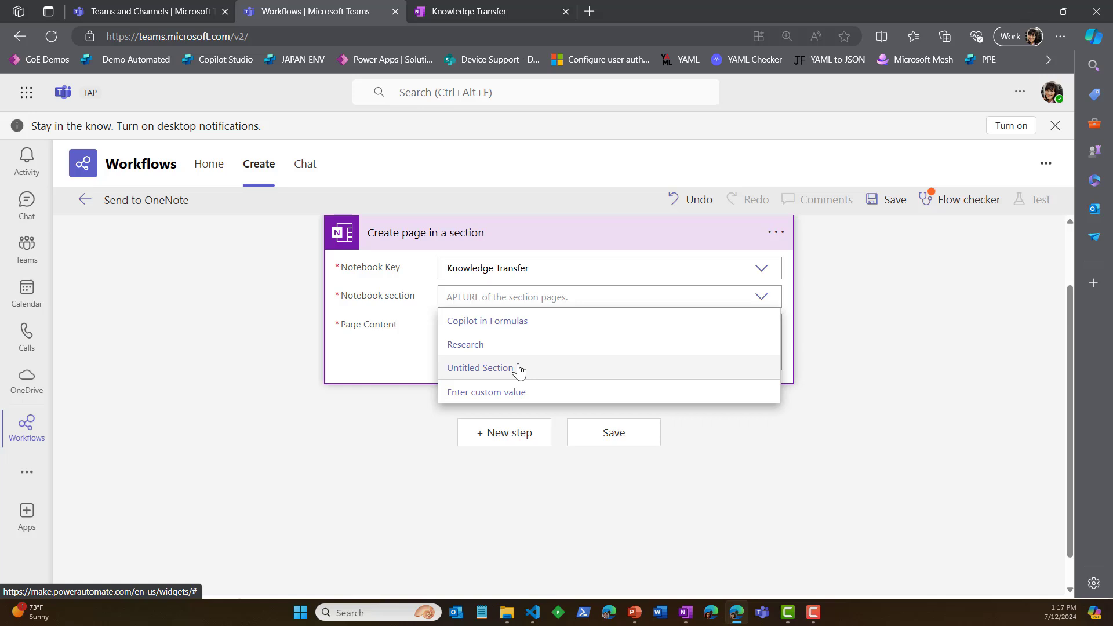
{"action": "left_click", "coordinate": [512, 12]}
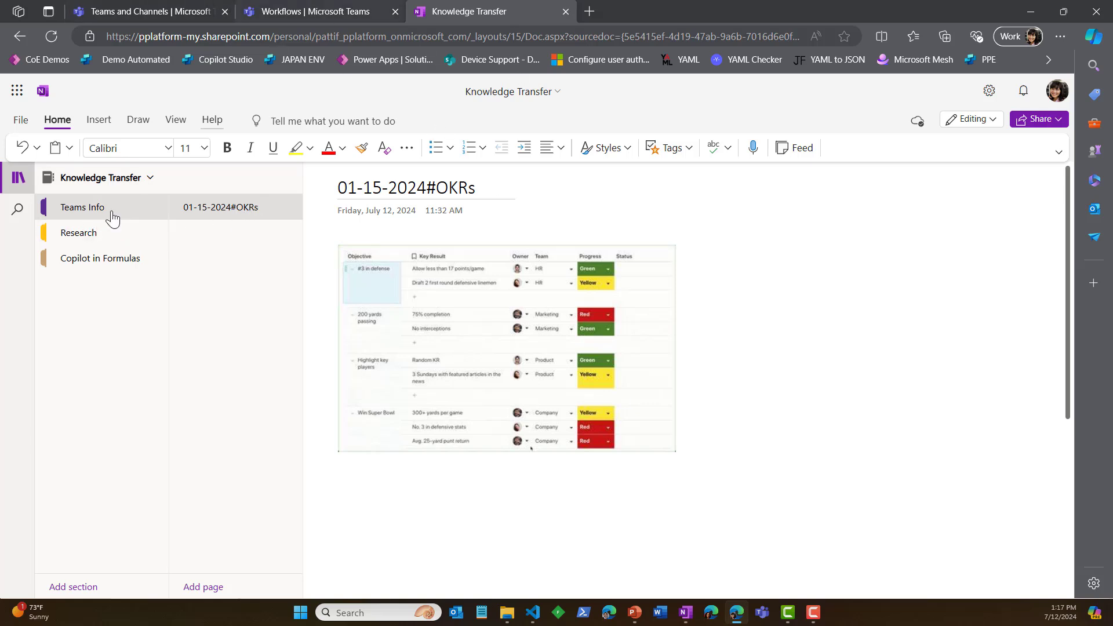
{"action": "left_click", "coordinate": [319, 12]}
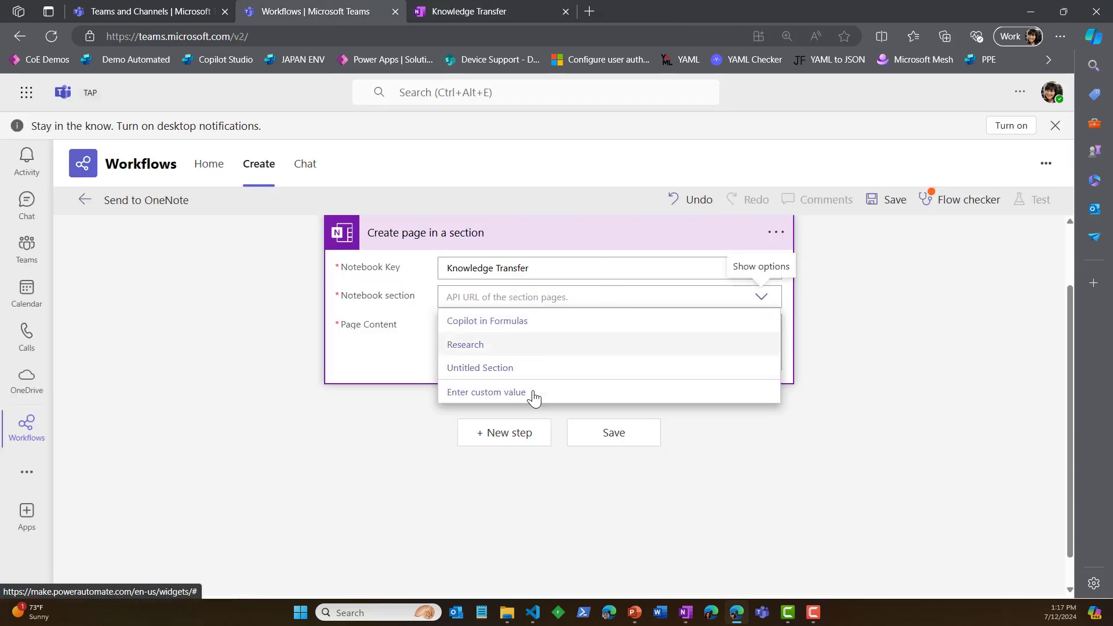
{"action": "left_click", "coordinate": [494, 346]}
Step: Insert the trigger's Message Content dynamic value into the OneNote action's page content
{"action": "left_click", "coordinate": [489, 351]}
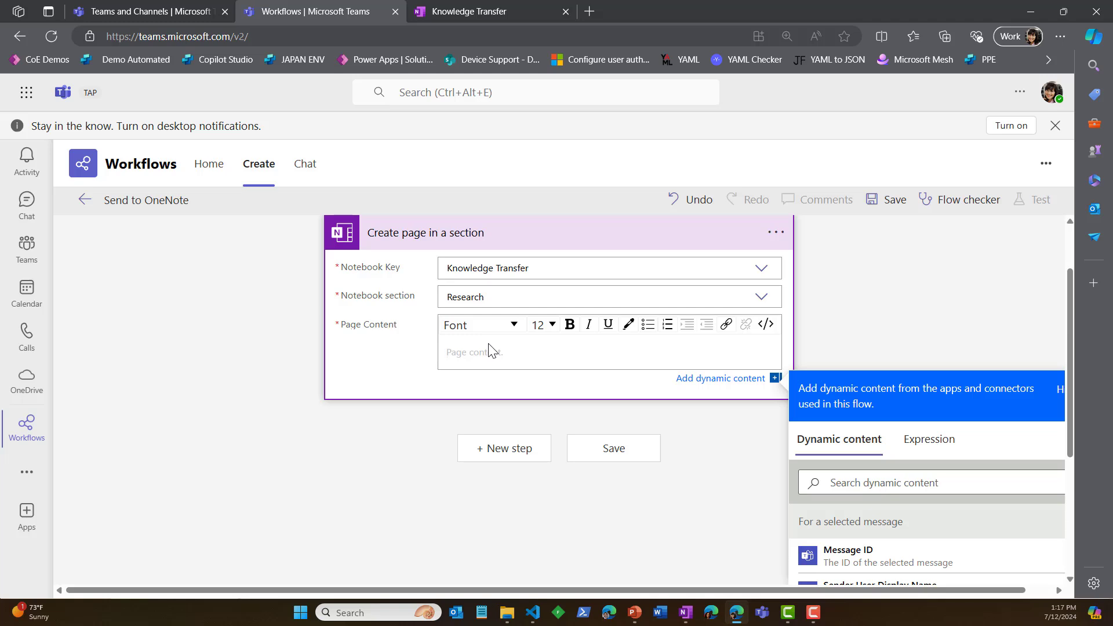
{"action": "scroll", "coordinate": [993, 427], "scroll_direction": "down", "scroll_amount": 2}
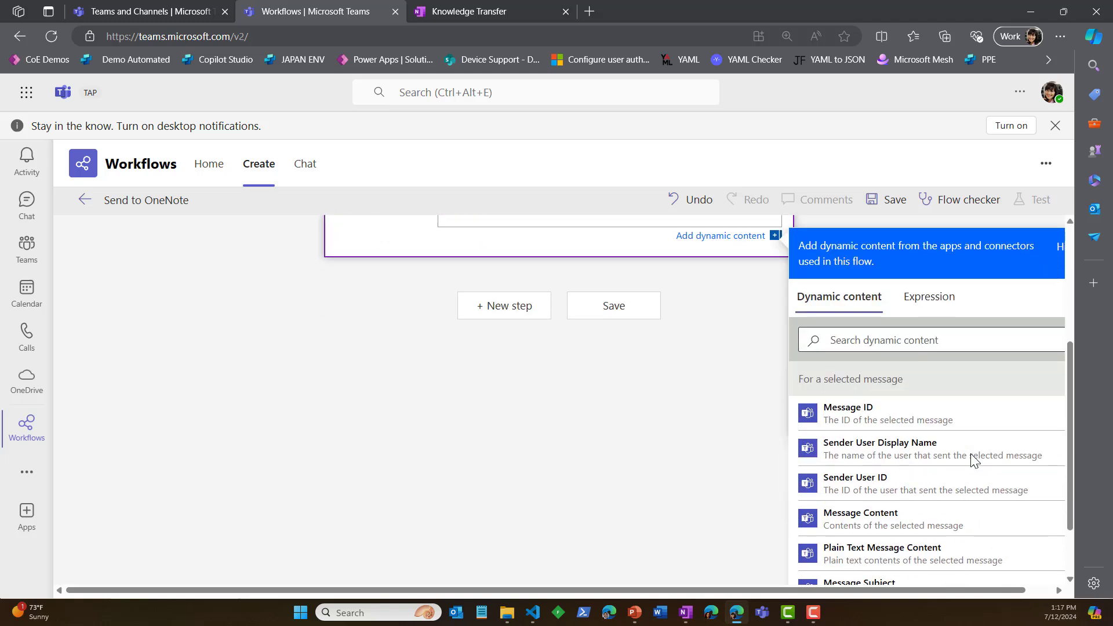
{"action": "scroll", "coordinate": [961, 484], "scroll_direction": "down", "scroll_amount": 2}
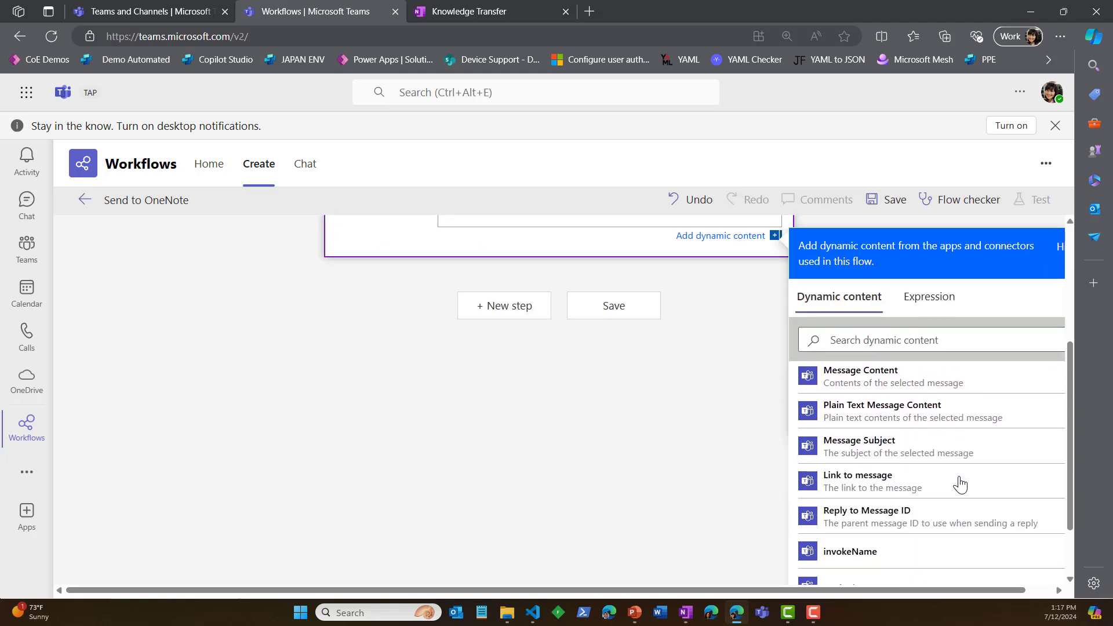
{"action": "scroll", "coordinate": [928, 474], "scroll_direction": "up", "scroll_amount": 2}
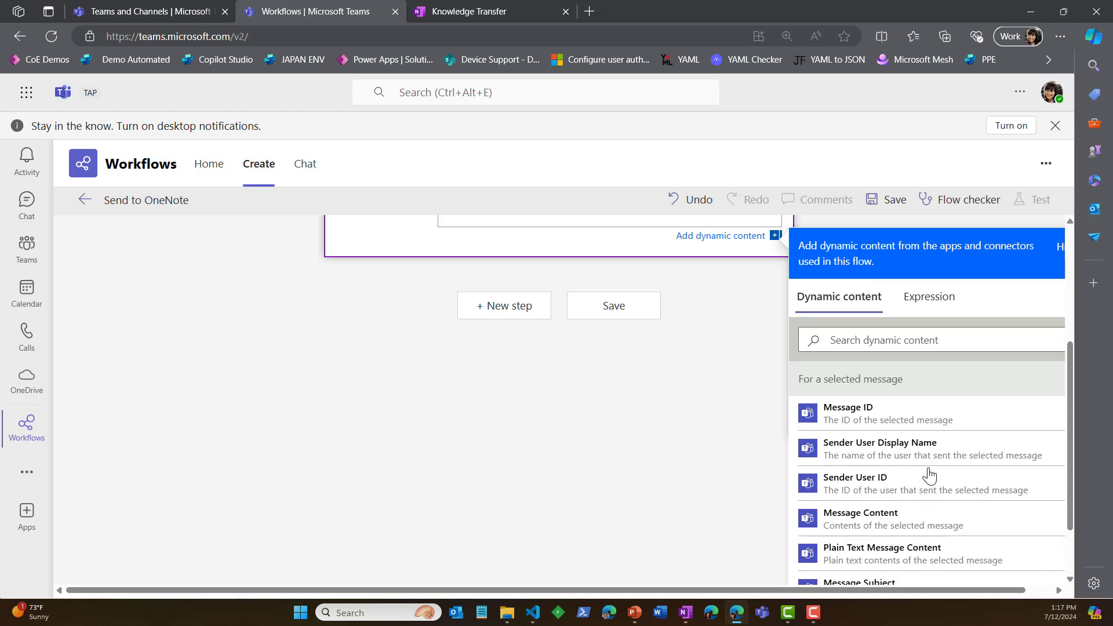
{"action": "scroll", "coordinate": [915, 451], "scroll_direction": "down", "scroll_amount": 1}
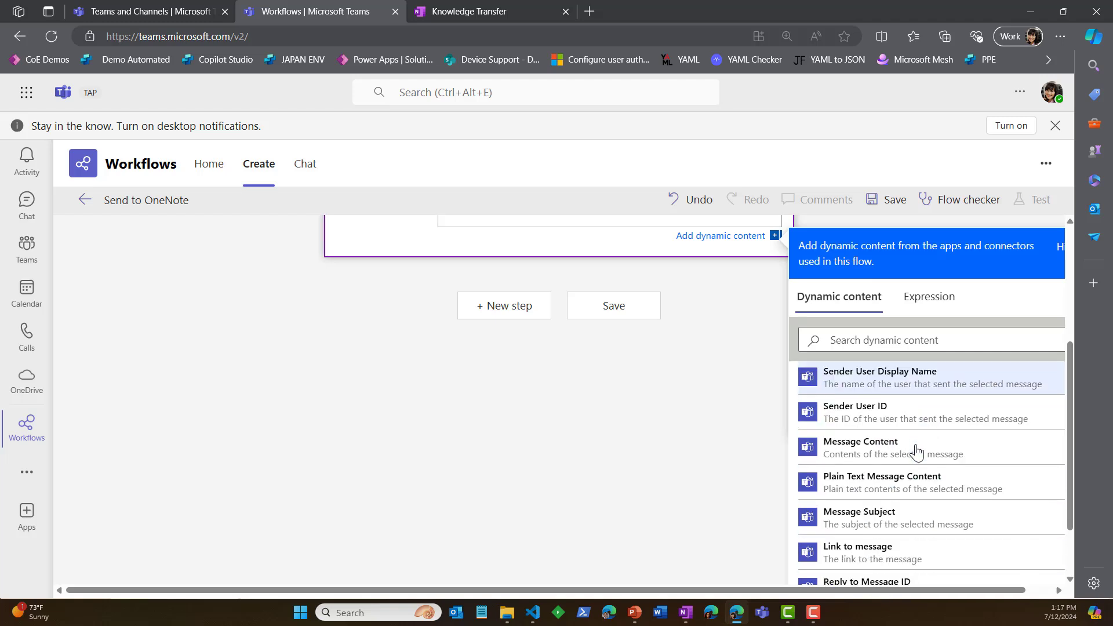
{"action": "scroll", "coordinate": [915, 450], "scroll_direction": "down", "scroll_amount": 1}
{"action": "scroll", "coordinate": [915, 450], "scroll_direction": "down", "scroll_amount": 1}
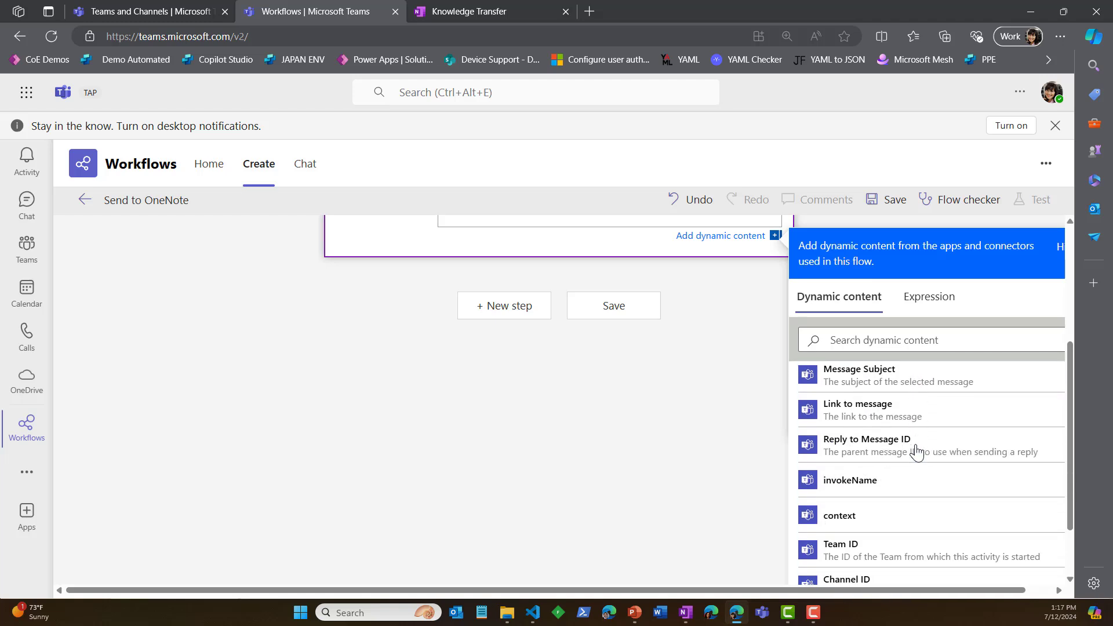
{"action": "scroll", "coordinate": [915, 451], "scroll_direction": "up", "scroll_amount": 1}
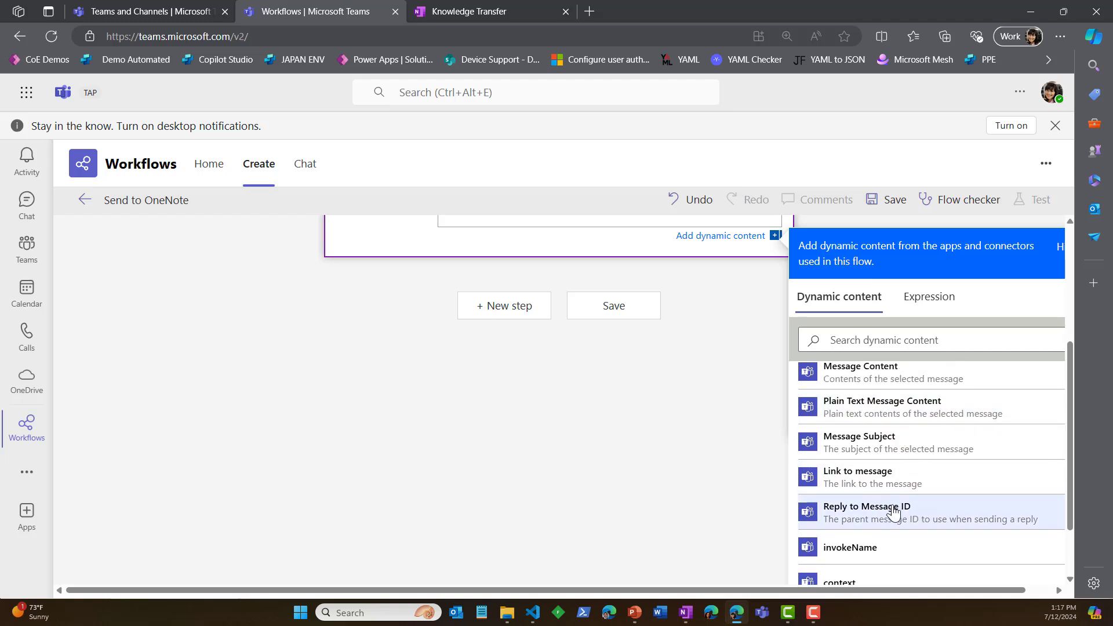
{"action": "scroll", "coordinate": [898, 484], "scroll_direction": "down", "scroll_amount": 1}
{"action": "scroll", "coordinate": [923, 486], "scroll_direction": "down", "scroll_amount": 3}
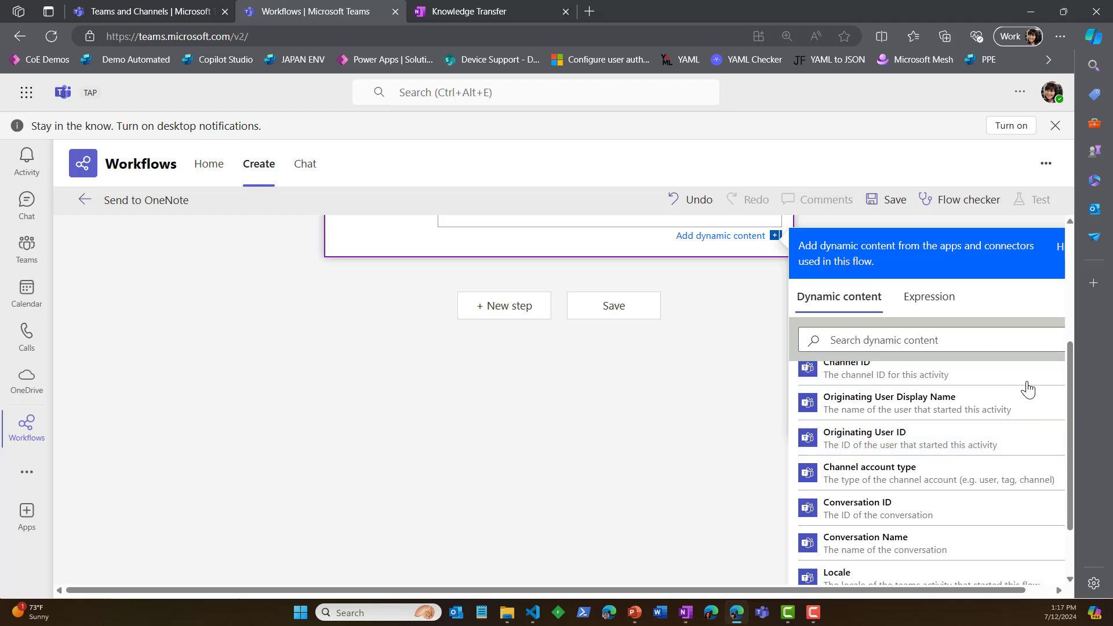
{"action": "scroll", "coordinate": [887, 487], "scroll_direction": "down", "scroll_amount": 2}
{"action": "scroll", "coordinate": [923, 481], "scroll_direction": "up", "scroll_amount": 1}
{"action": "scroll", "coordinate": [924, 481], "scroll_direction": "up", "scroll_amount": 5}
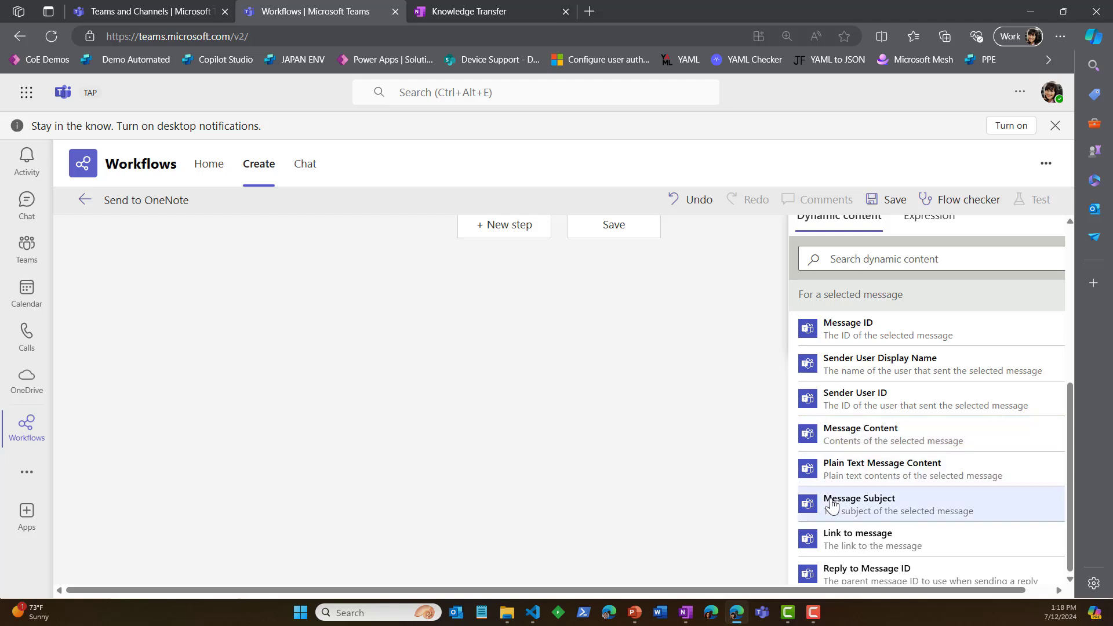
{"action": "left_click", "coordinate": [908, 446]}
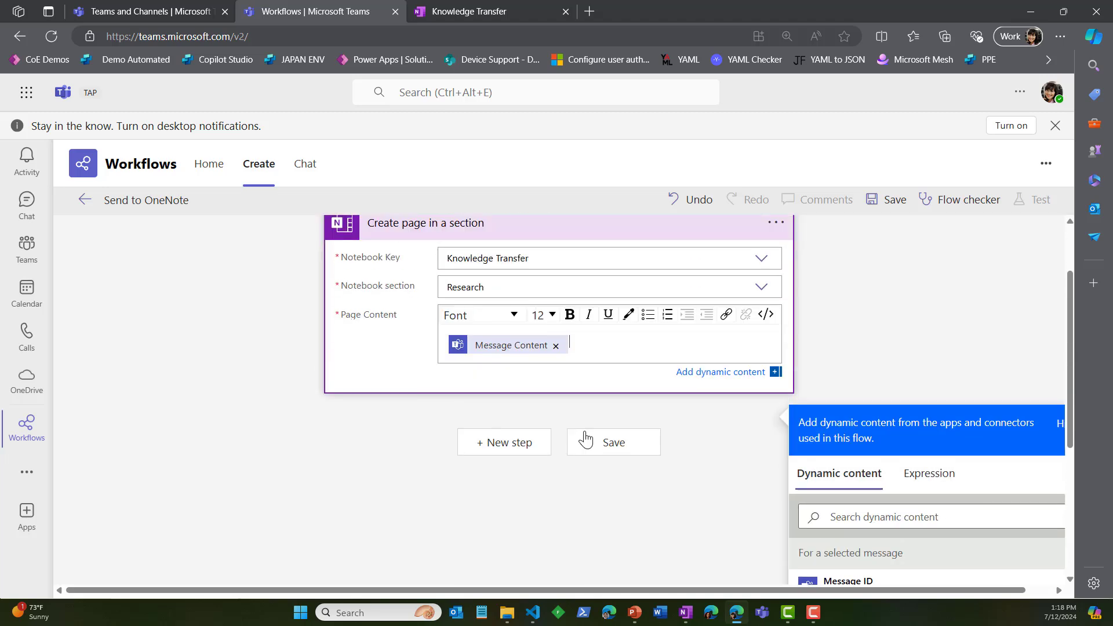
Step: Examine the title format of the existing page in the Knowledge Transfer notebook, then return to the workflow
{"action": "scroll", "coordinate": [585, 439], "scroll_direction": "up", "scroll_amount": 2}
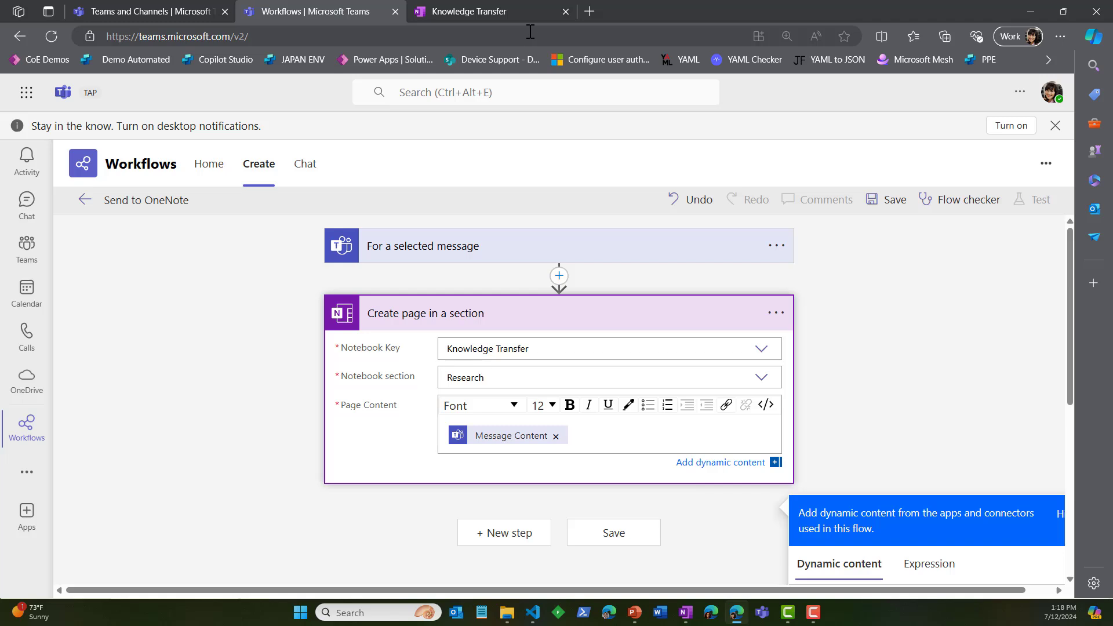
{"action": "left_click", "coordinate": [496, 12]}
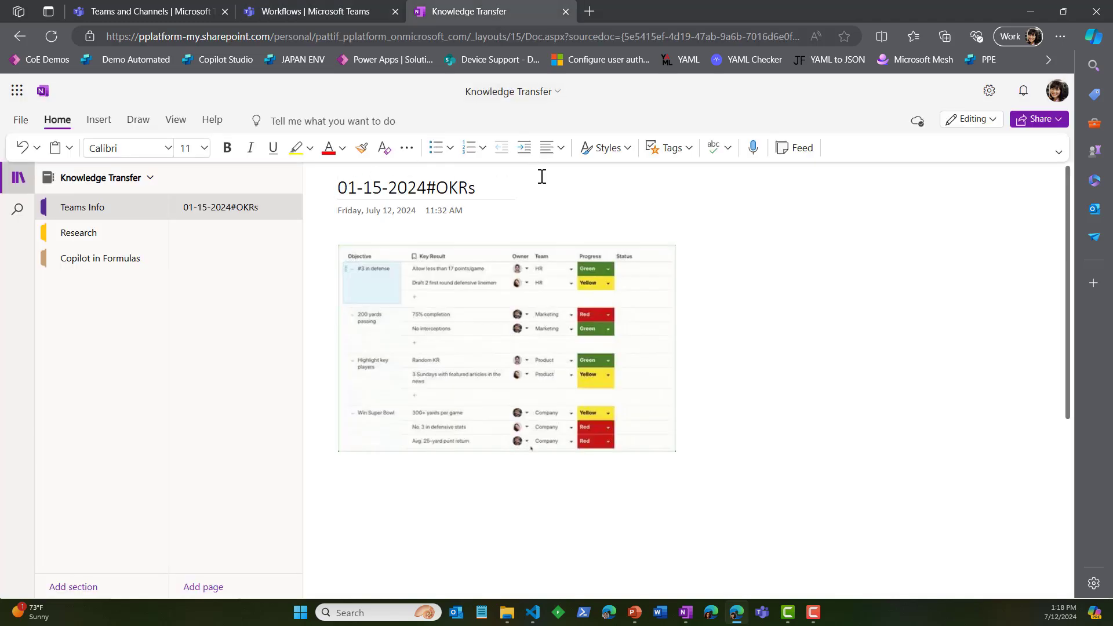
{"action": "left_click", "coordinate": [318, 9]}
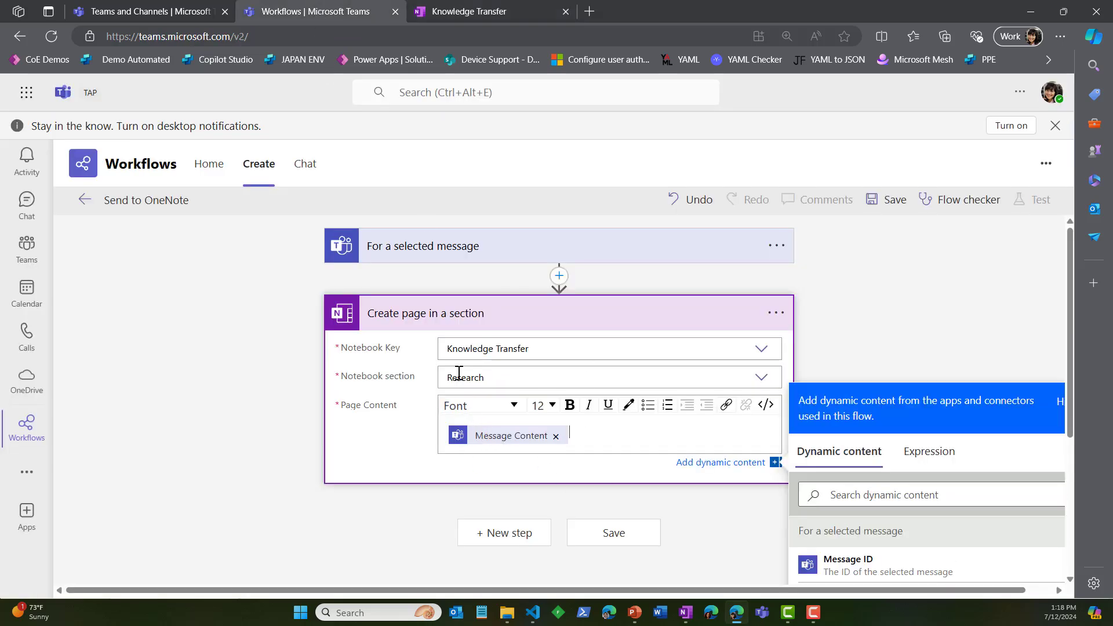
Step: Remove the Message Content value from the OneNote action's page content
{"action": "left_click", "coordinate": [554, 445]}
{"action": "left_click", "coordinate": [481, 616]}
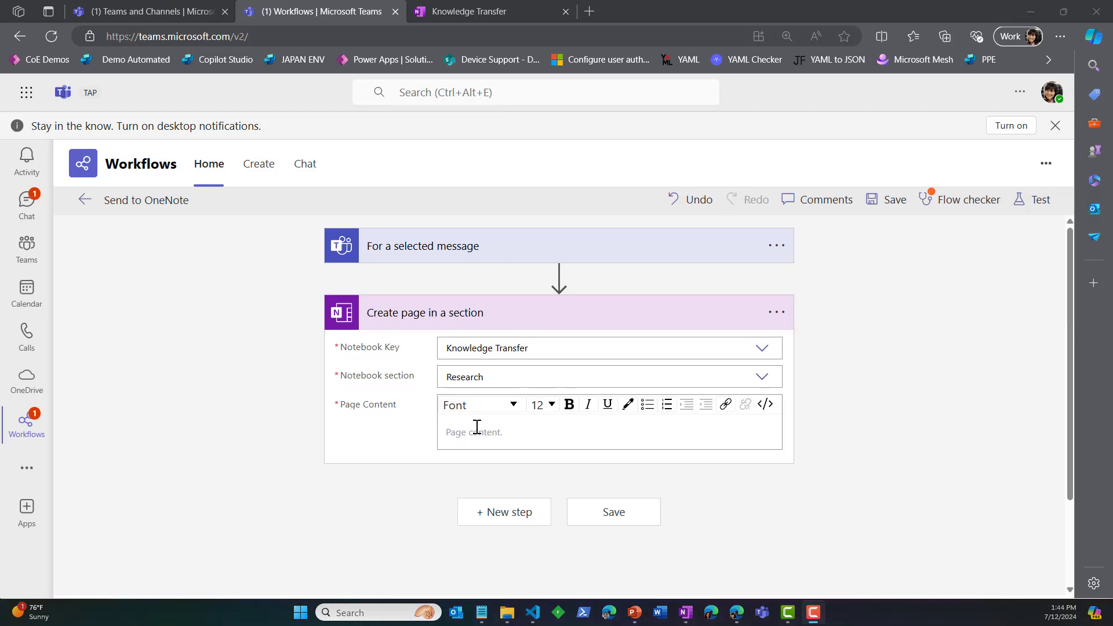
Step: Switch the OneNote action's page content to code view and delete the default paragraph markup
{"action": "left_click", "coordinate": [763, 409]}
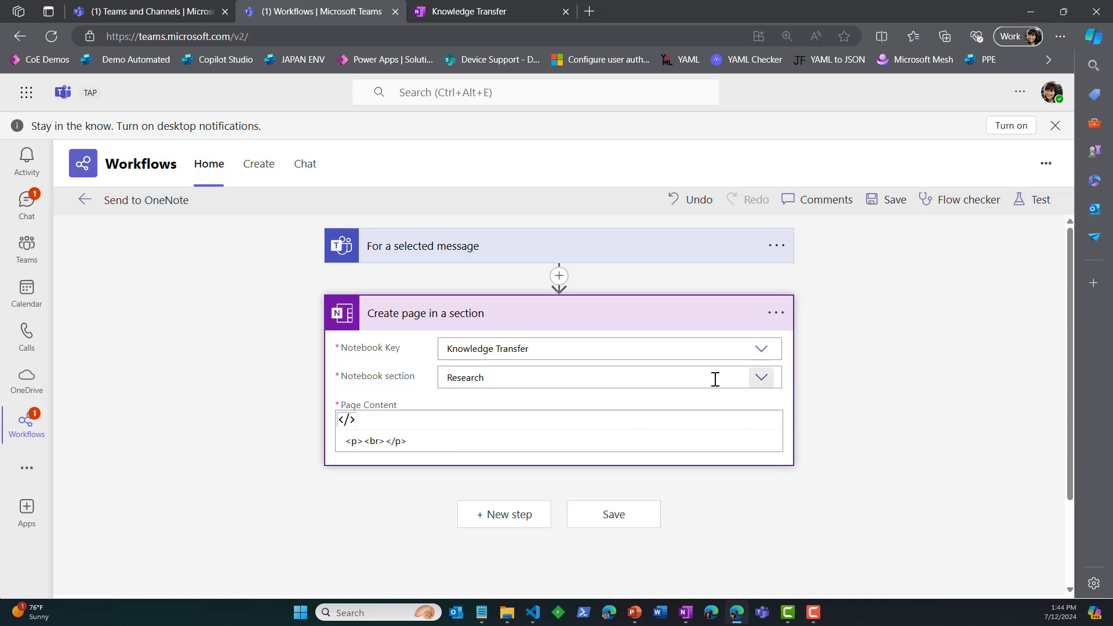
{"action": "left_click_drag", "start_coordinate": [417, 445], "coordinate": [342, 441]}
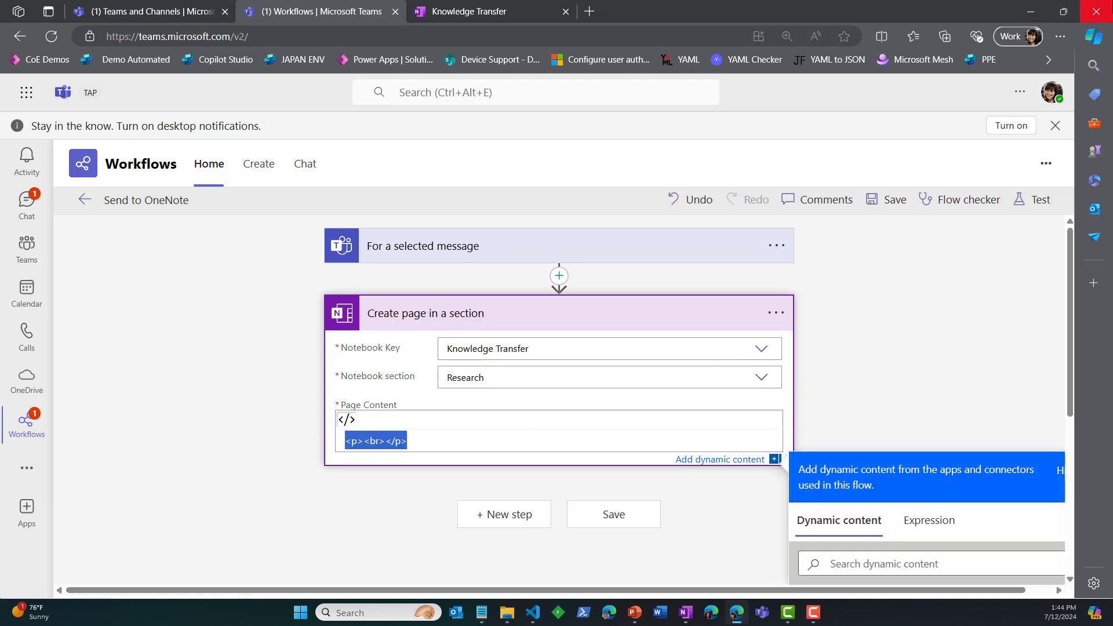
{"action": "key", "text": "Delete"}
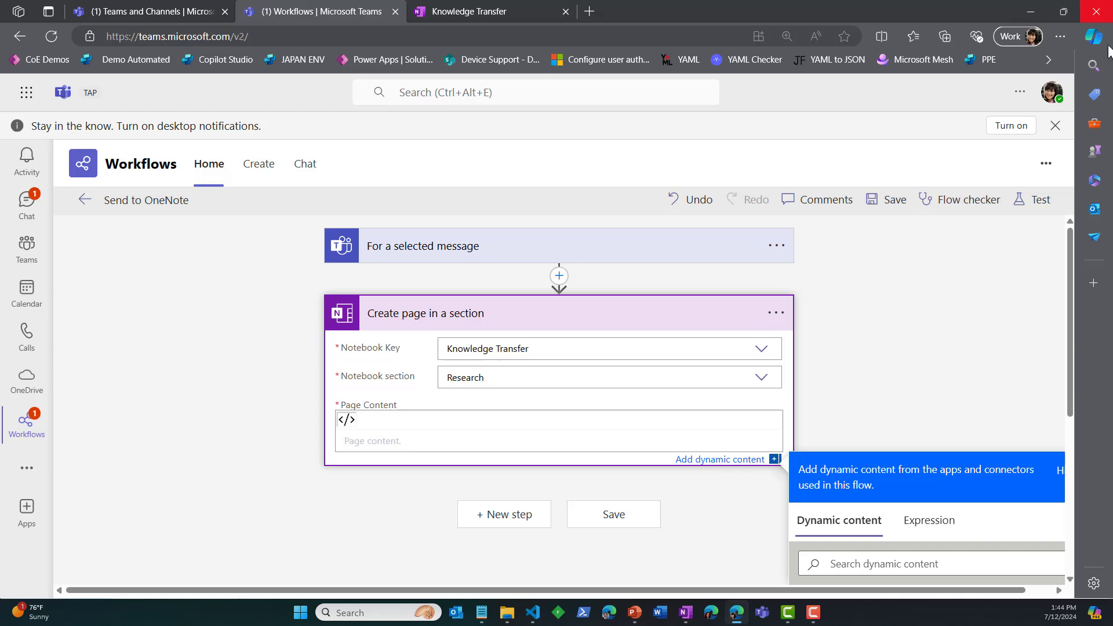
Step: Copy the complete HTML template from the html.txt file in Notepad into the OneNote action's page content
{"action": "left_click", "coordinate": [482, 613]}
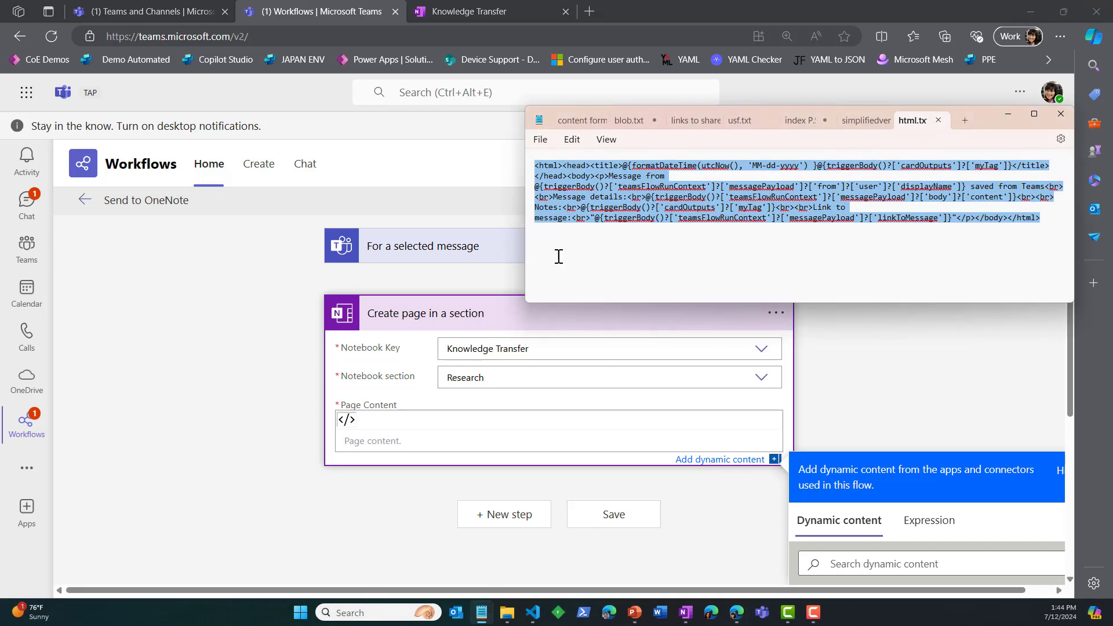
{"action": "left_click", "coordinate": [909, 219]}
{"action": "left_click_drag", "start_coordinate": [1040, 219], "coordinate": [531, 155]}
{"action": "left_click", "coordinate": [401, 440]}
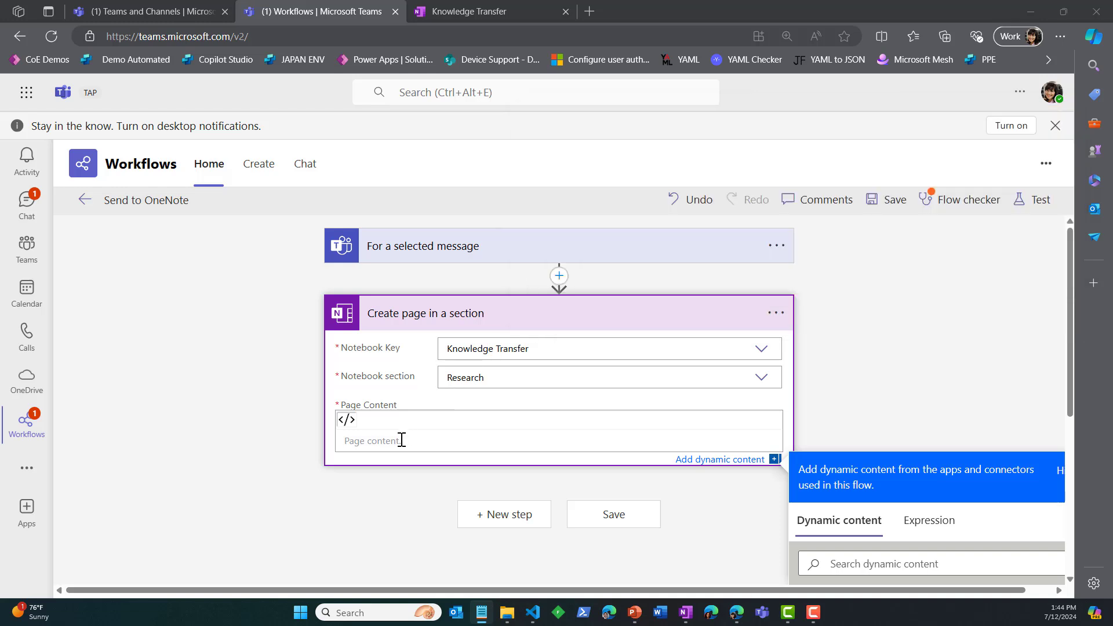
{"action": "type", "text": "<html><head><title>formatDateTime(...)myTag</title></head><body><p>Message from Sender User Display Name saved from Teams<br><br>Message details:<br>Message Content<br><br>Notes:<br>myTag<br><br>Link to message:<br>\"Link to message\"</p></body></html>"}
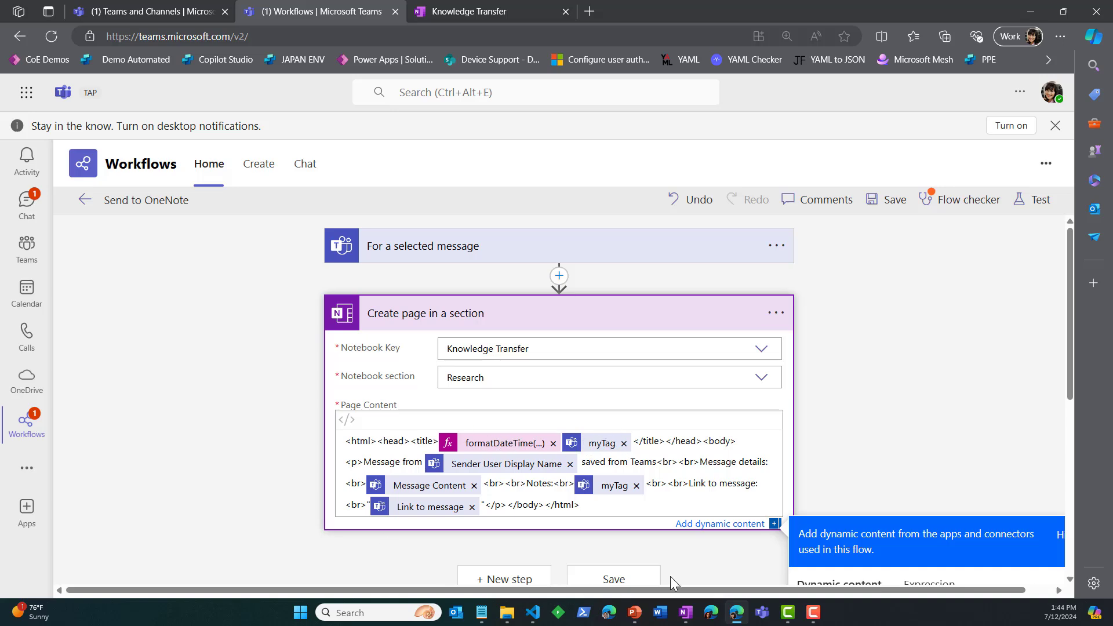
Step: Examine the page content's title expression and compare it with the page title in the Knowledge Transfer notebook, then return to the workflow
{"action": "scroll", "coordinate": [996, 419], "scroll_direction": "down", "scroll_amount": 3}
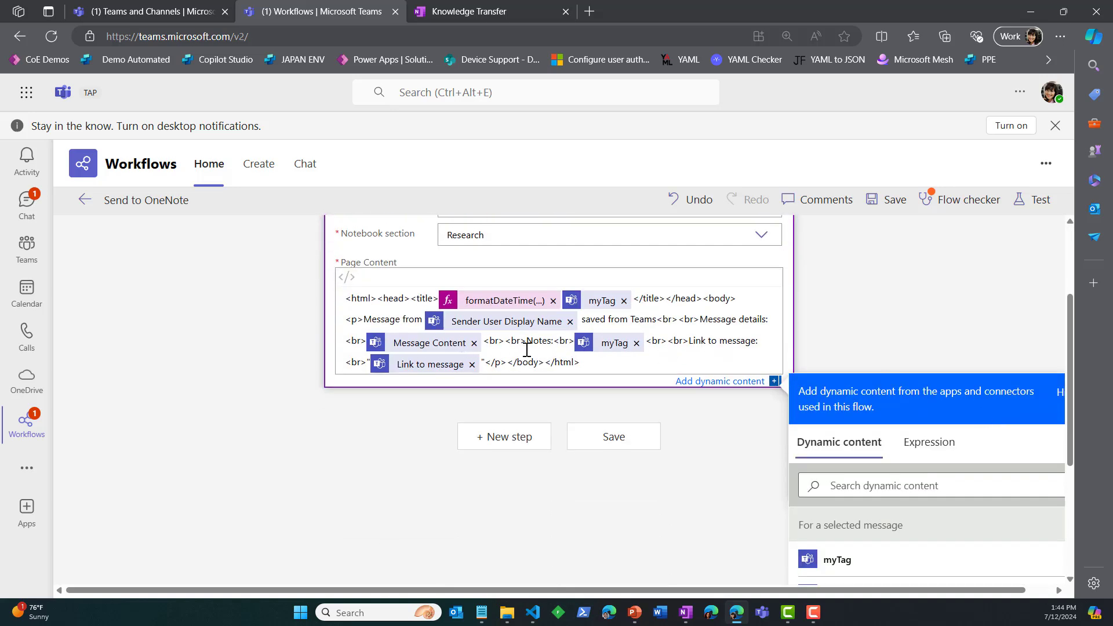
{"action": "mouse_move", "coordinate": [574, 303]}
{"action": "scroll", "coordinate": [697, 345], "scroll_direction": "up", "scroll_amount": 5}
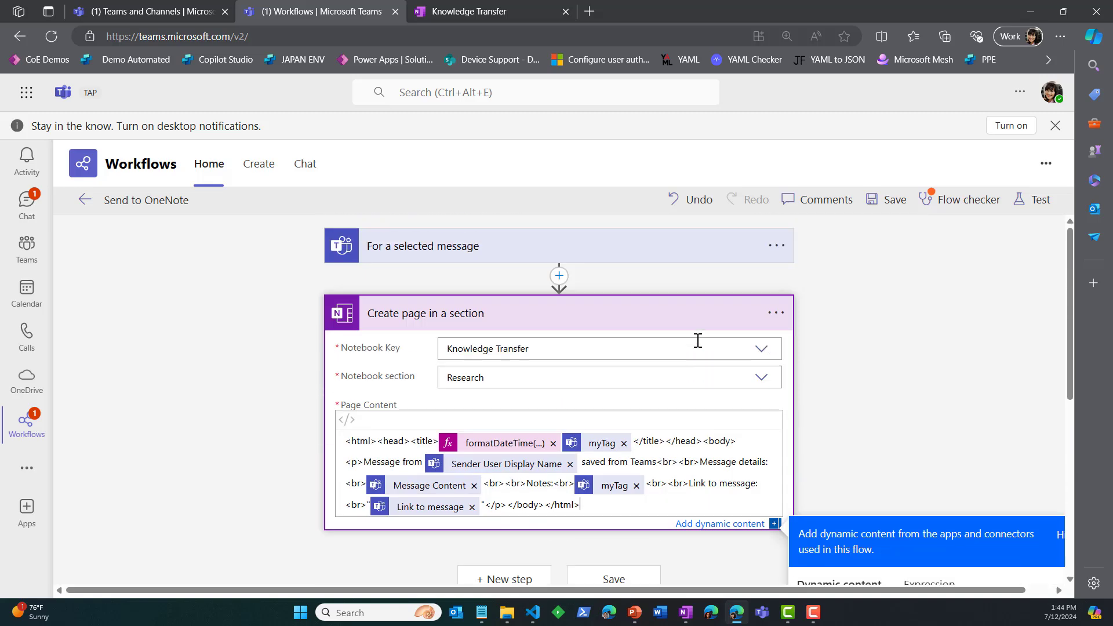
{"action": "left_click", "coordinate": [491, 253]}
{"action": "scroll", "coordinate": [881, 333], "scroll_direction": "down", "scroll_amount": 2}
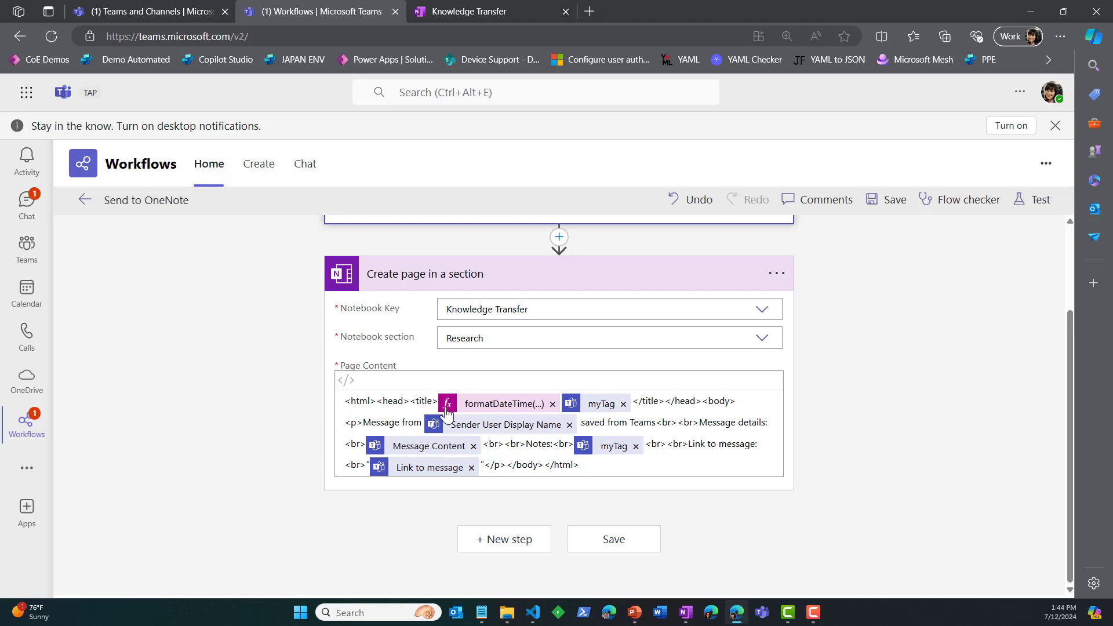
{"action": "left_click_drag", "start_coordinate": [412, 401], "coordinate": [438, 404]}
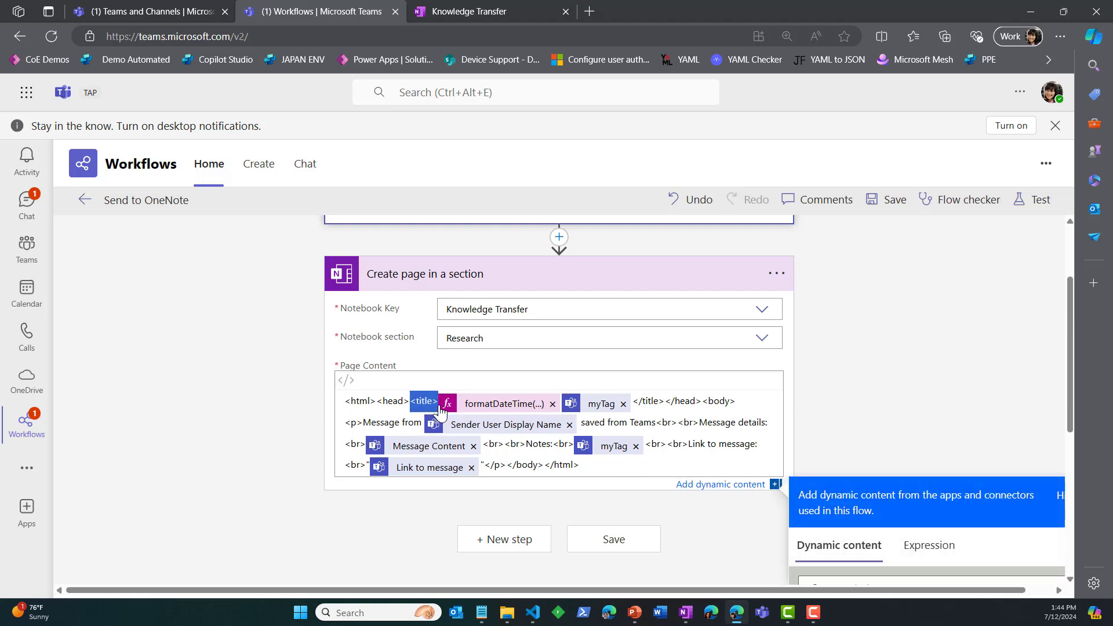
{"action": "left_click", "coordinate": [503, 13]}
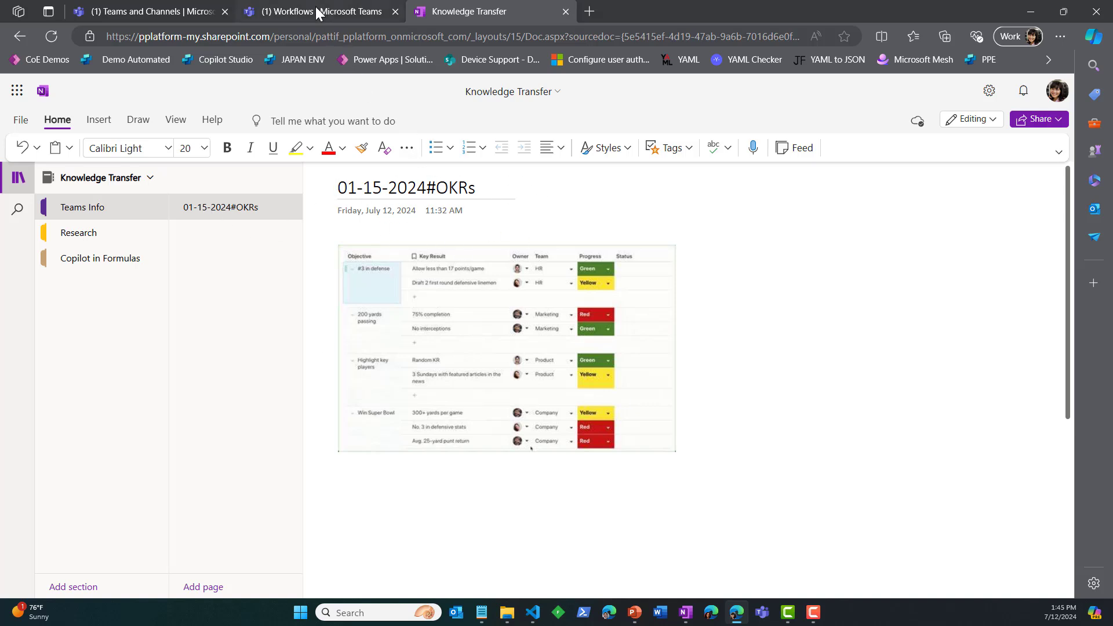
{"action": "left_click", "coordinate": [149, 11]}
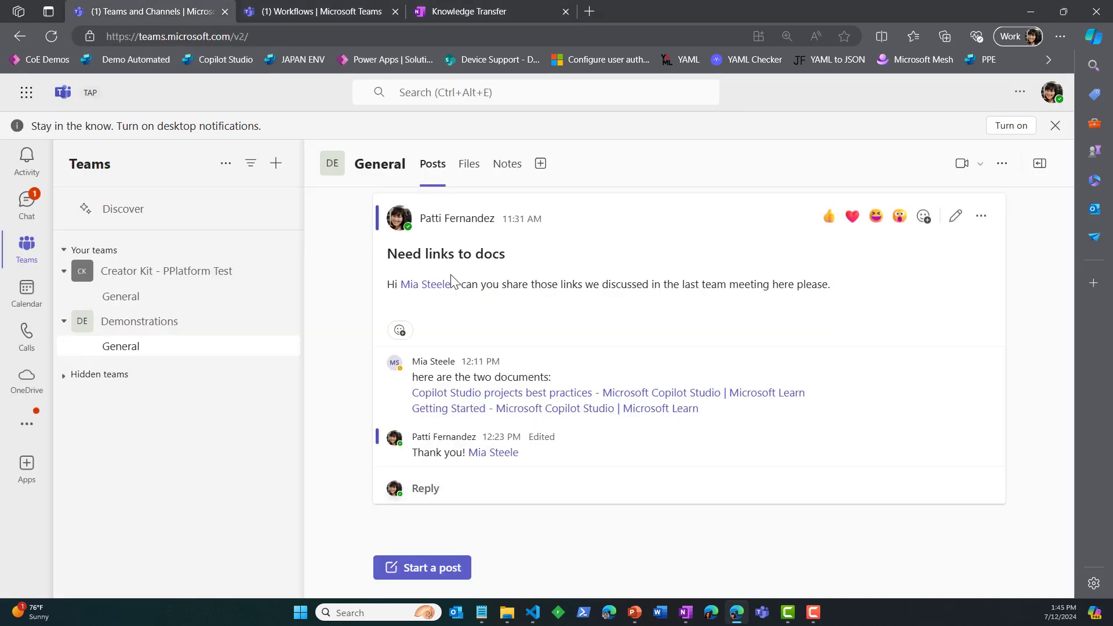
{"action": "left_click", "coordinate": [332, 11]}
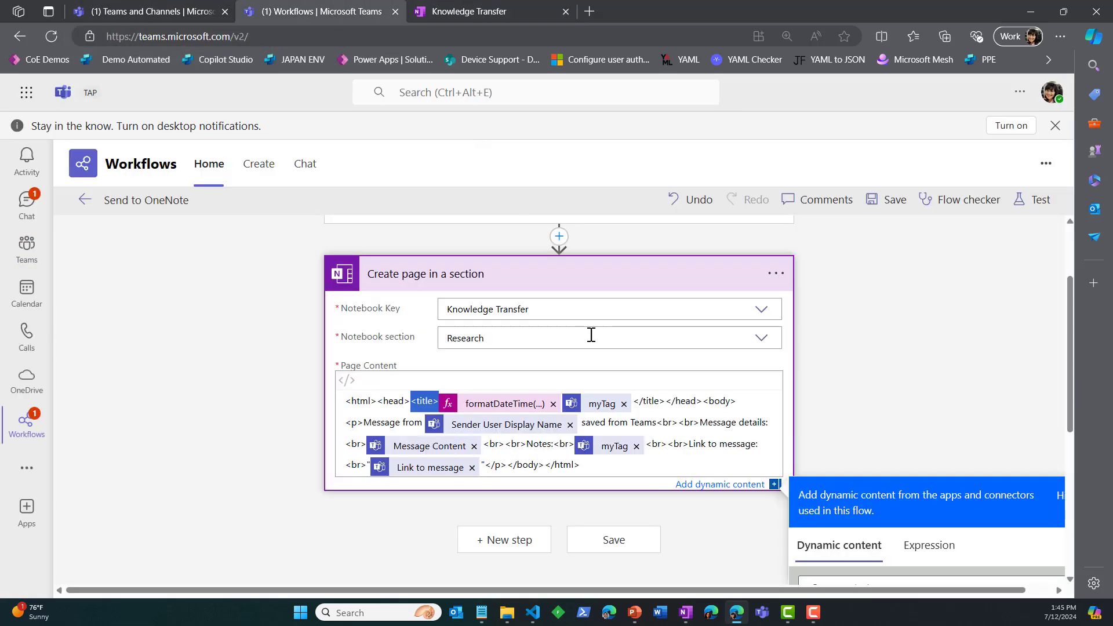
{"action": "left_click", "coordinate": [425, 408]}
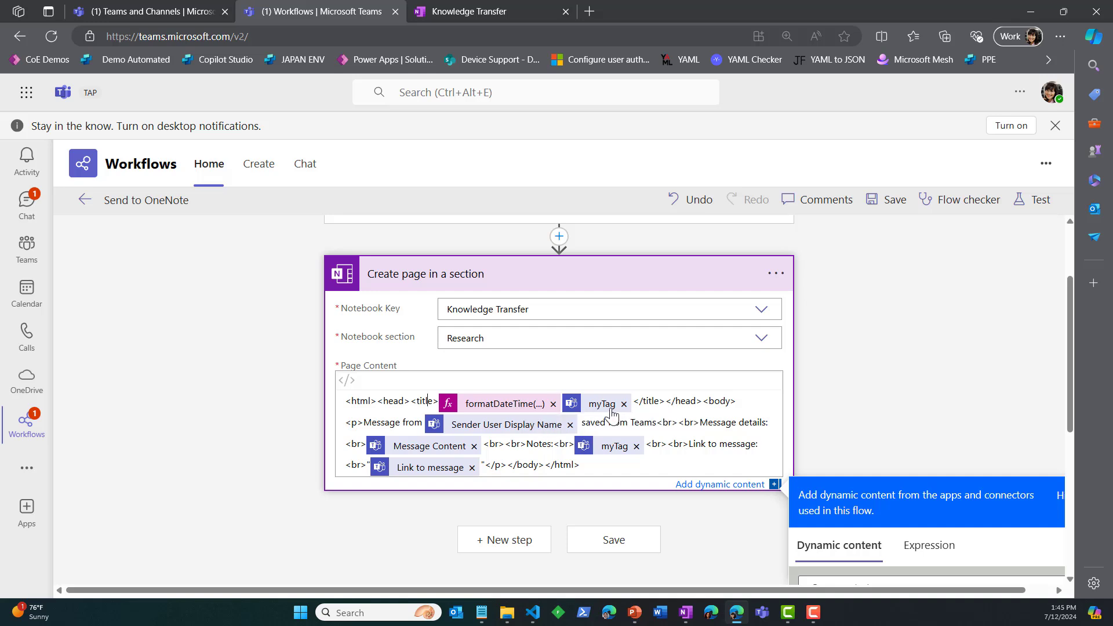
Step: Review the selected-message trigger and the sender, message content, notes and message link values in the OneNote page content
{"action": "scroll", "coordinate": [611, 414], "scroll_direction": "up", "scroll_amount": 2}
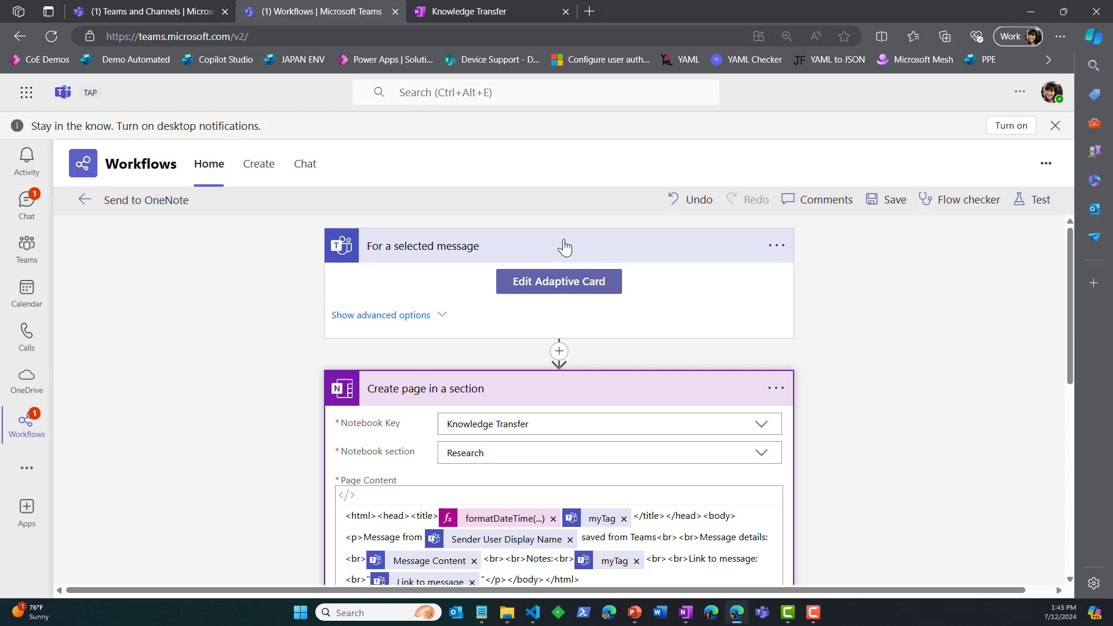
{"action": "scroll", "coordinate": [599, 344], "scroll_direction": "down", "scroll_amount": 2}
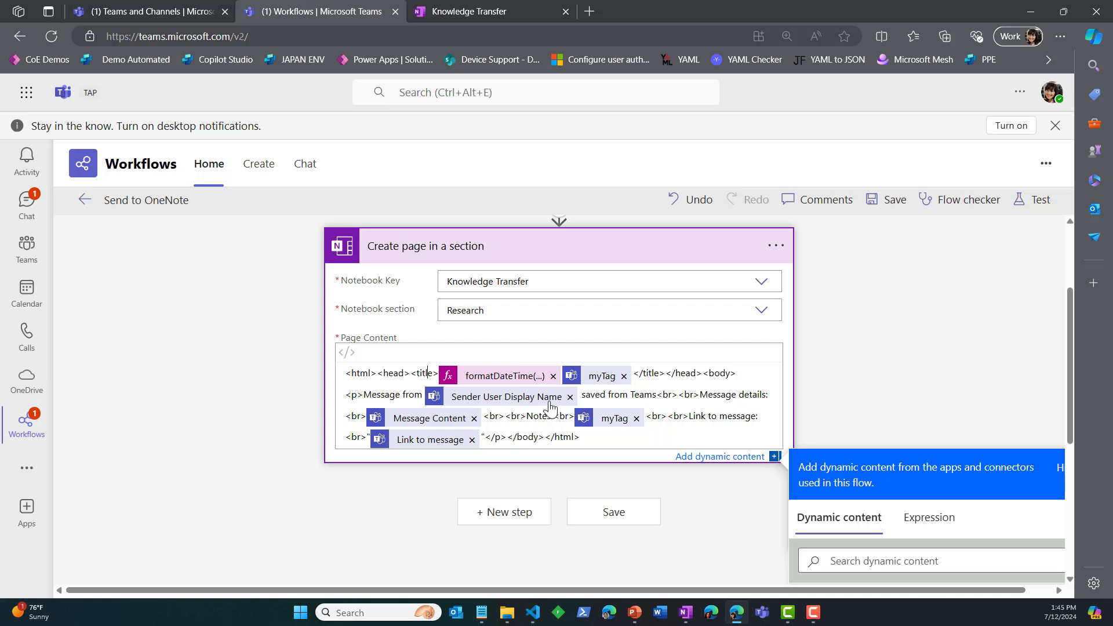
{"action": "scroll", "coordinate": [983, 523], "scroll_direction": "down", "scroll_amount": 2}
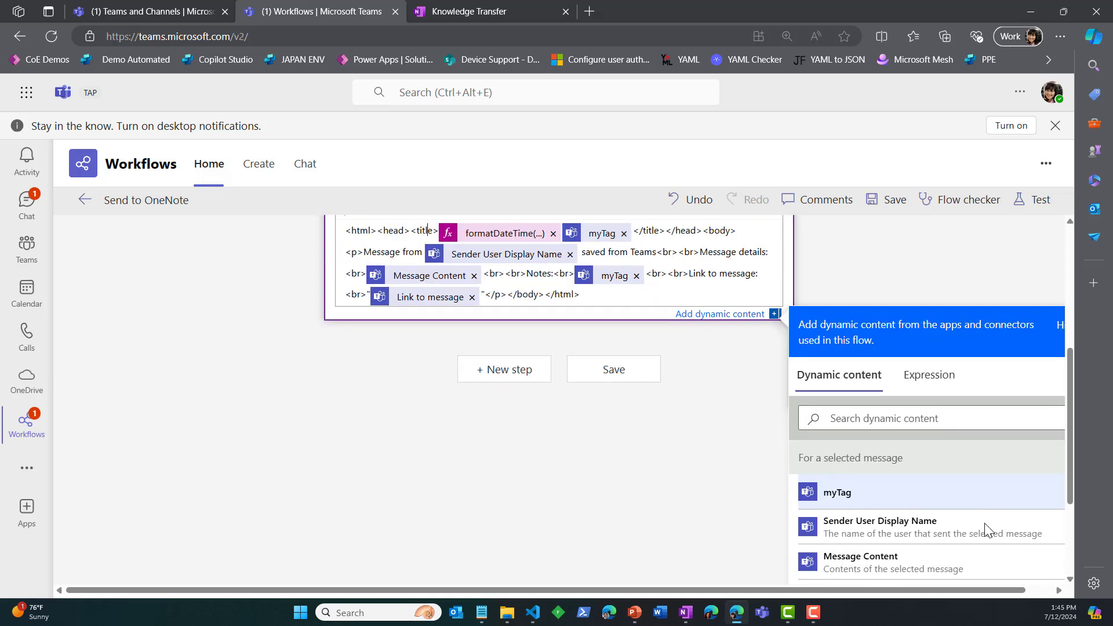
{"action": "scroll", "coordinate": [985, 529], "scroll_direction": "up", "scroll_amount": 5}
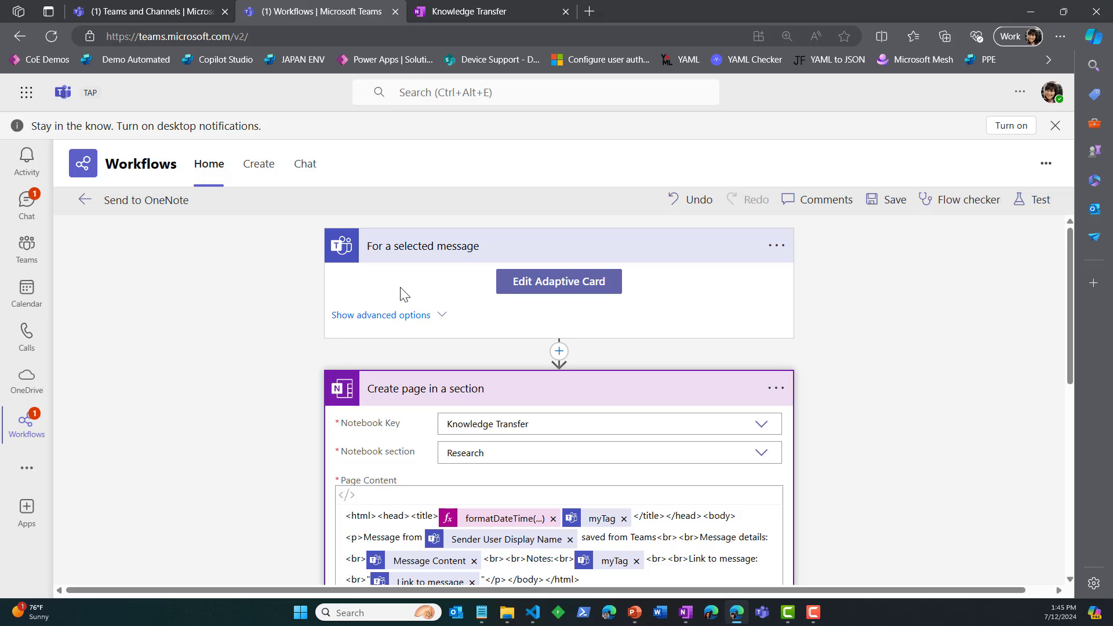
{"action": "left_click", "coordinate": [571, 496]}
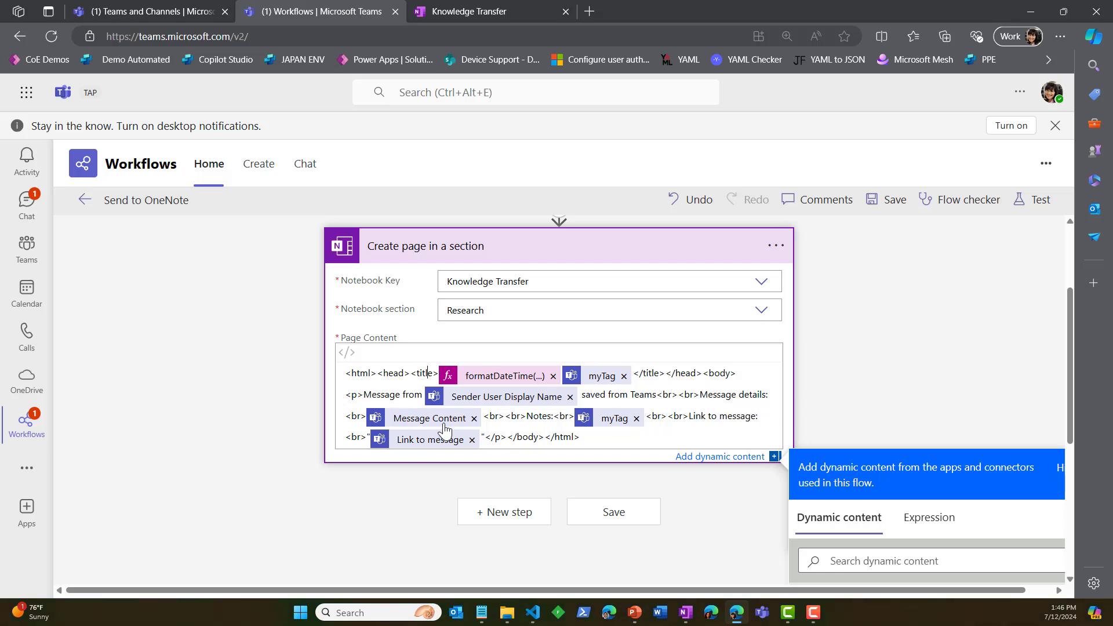
{"action": "mouse_move", "coordinate": [444, 430]}
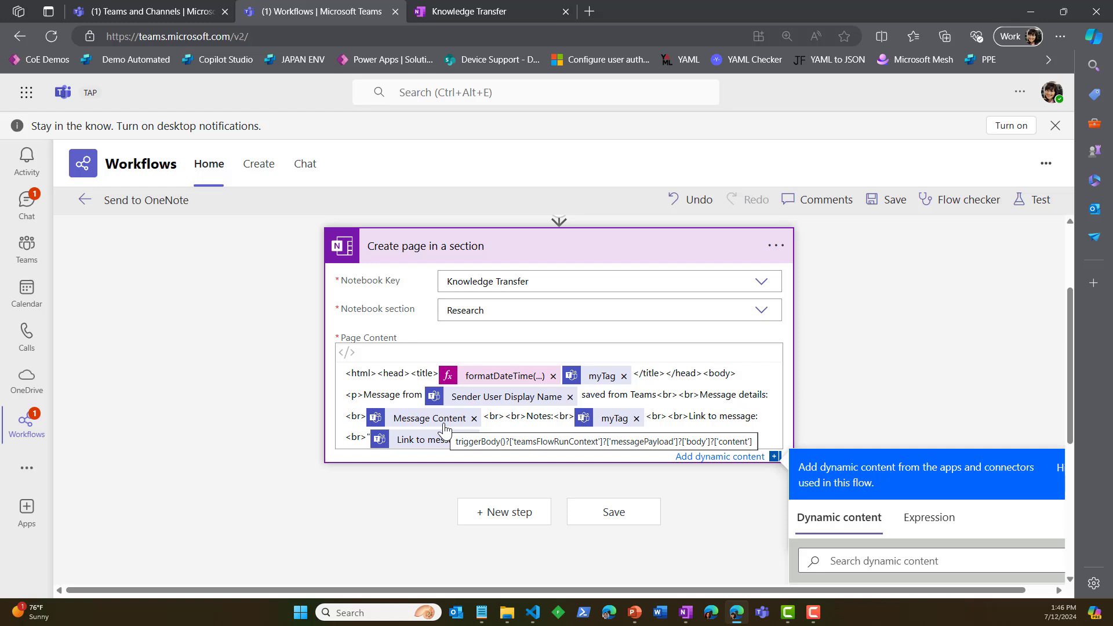
{"action": "scroll", "coordinate": [446, 426], "scroll_direction": "down", "scroll_amount": 1}
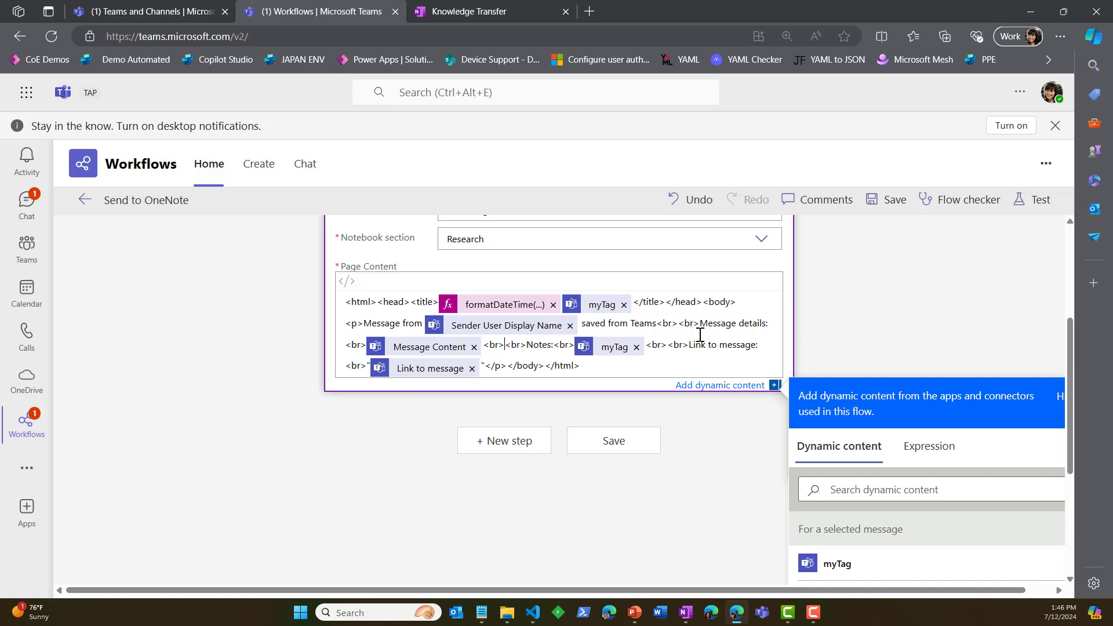
{"action": "scroll", "coordinate": [685, 336], "scroll_direction": "up", "scroll_amount": 1}
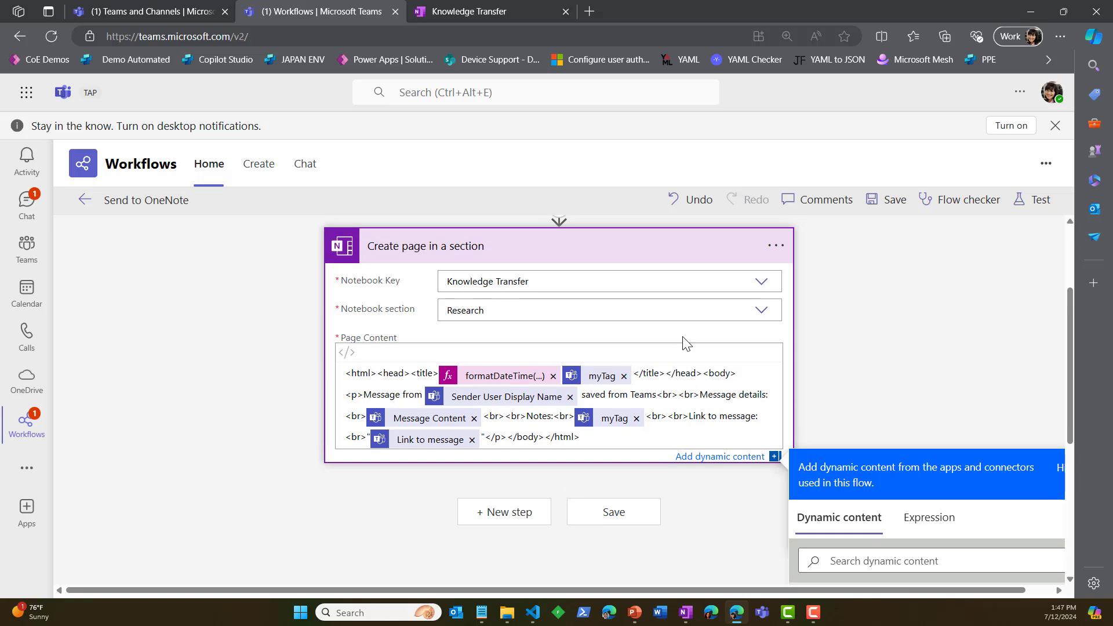
{"action": "scroll", "coordinate": [675, 336], "scroll_direction": "up", "scroll_amount": 2}
{"action": "scroll", "coordinate": [509, 381], "scroll_direction": "down", "scroll_amount": 4}
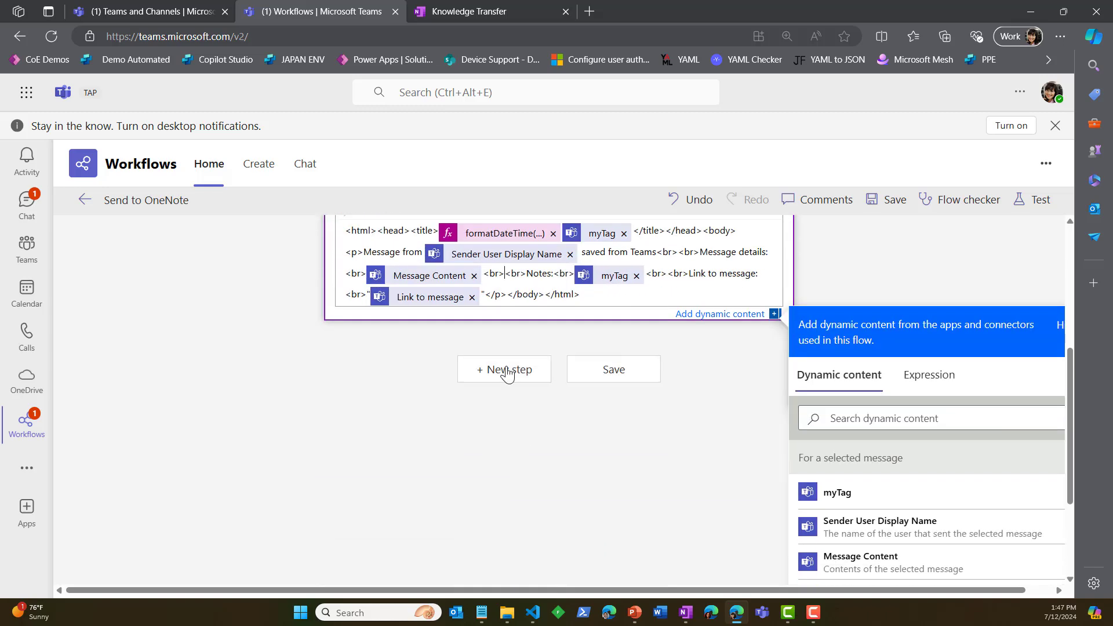
{"action": "scroll", "coordinate": [507, 373], "scroll_direction": "up", "scroll_amount": 4}
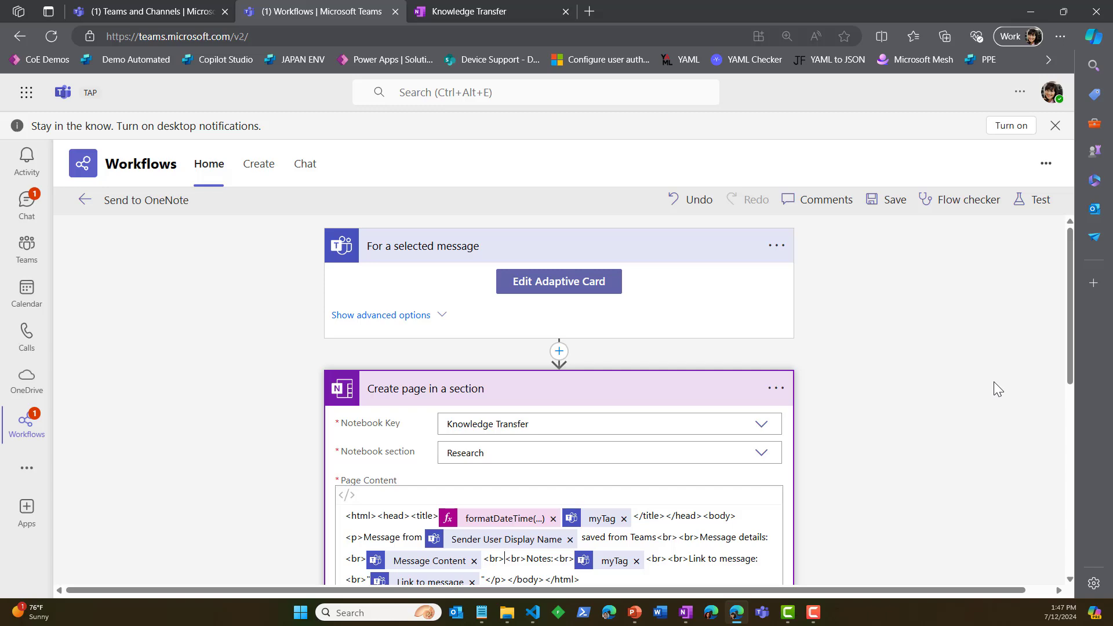
Step: Add the Microsoft Teams action "Post message in a chat or channel" after the OneNote action
{"action": "scroll", "coordinate": [993, 382], "scroll_direction": "down", "scroll_amount": 3}
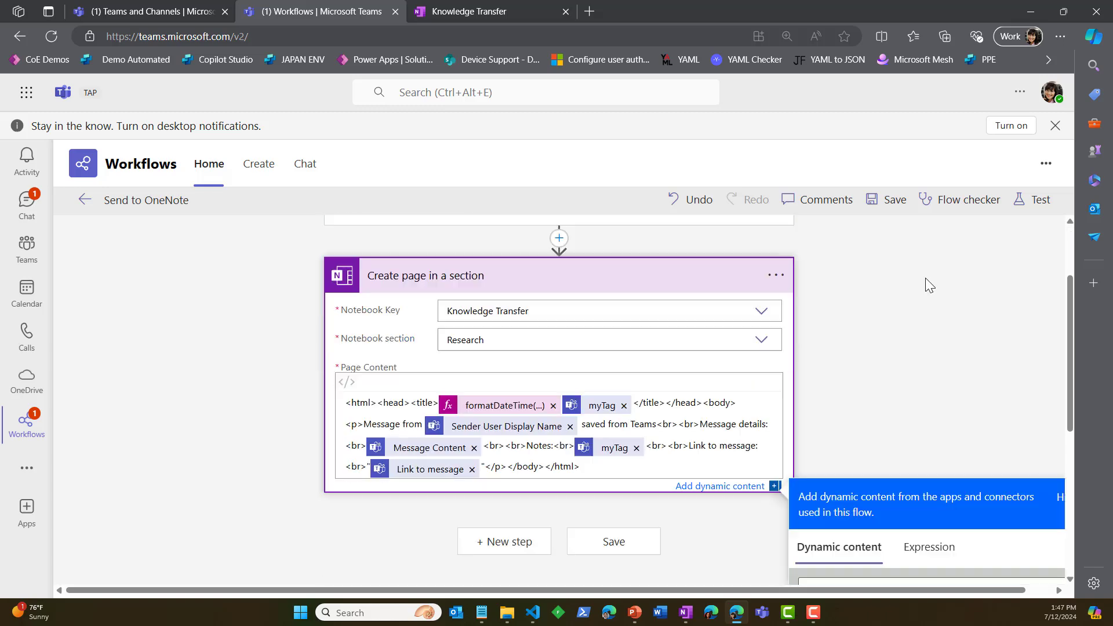
{"action": "left_click", "coordinate": [479, 444]}
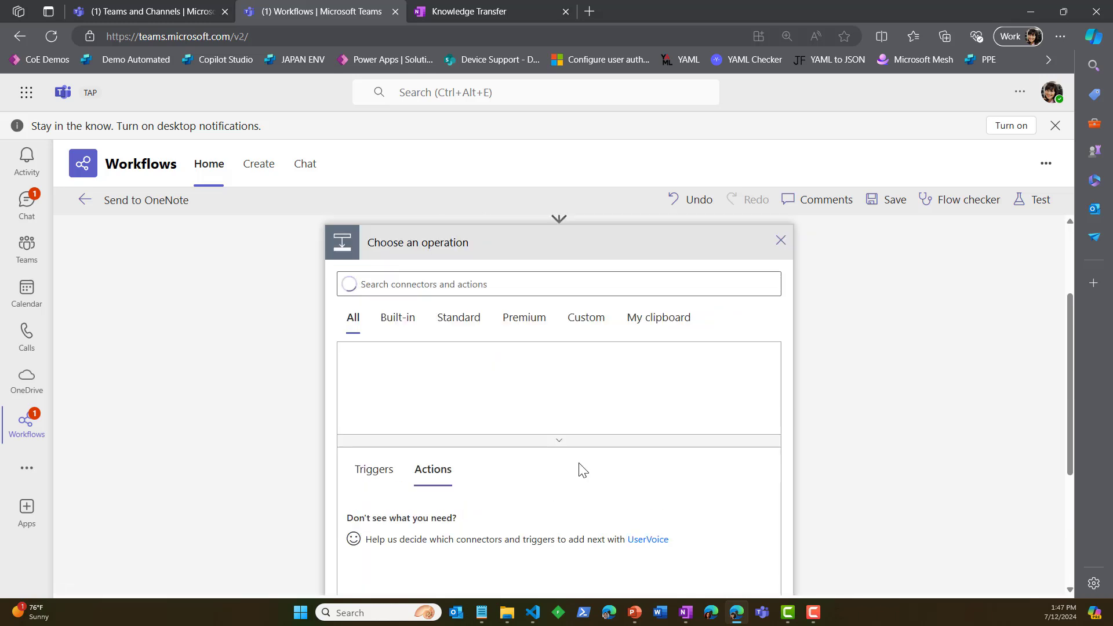
{"action": "left_click", "coordinate": [451, 284]}
{"action": "type", "text": "teams"}
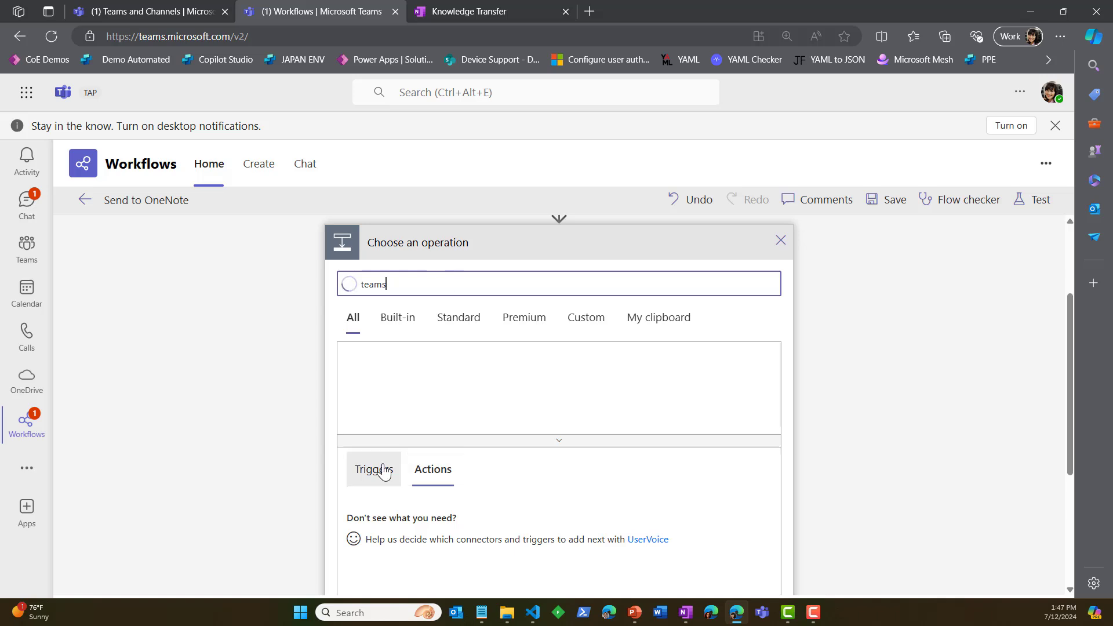
{"action": "left_click", "coordinate": [370, 404]}
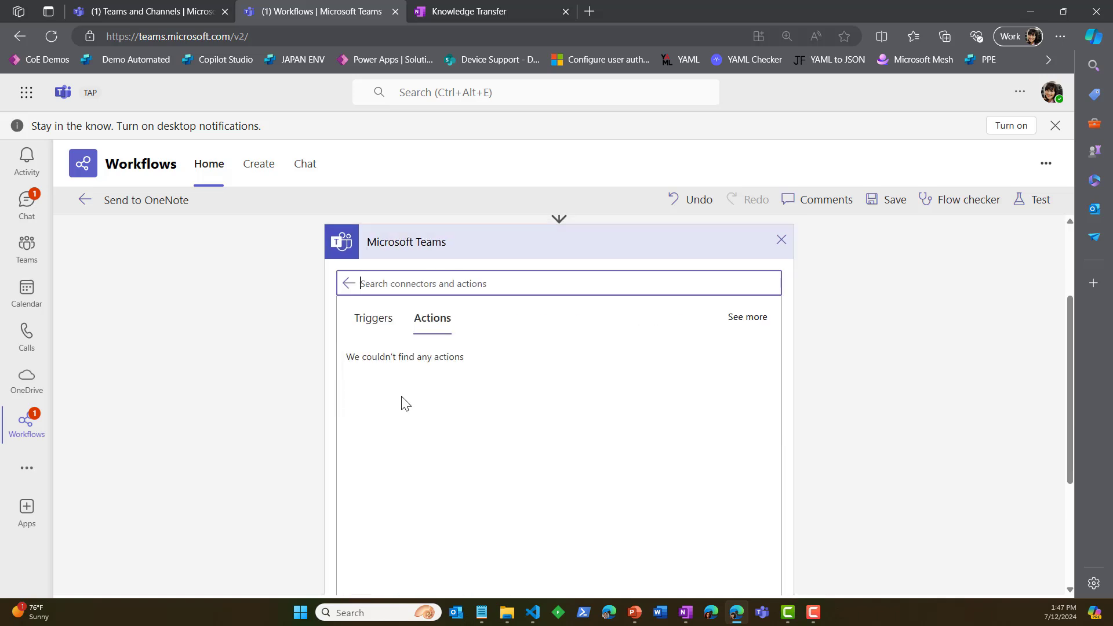
{"action": "scroll", "coordinate": [510, 417], "scroll_direction": "down", "scroll_amount": 1}
{"action": "scroll", "coordinate": [522, 426], "scroll_direction": "down", "scroll_amount": 5}
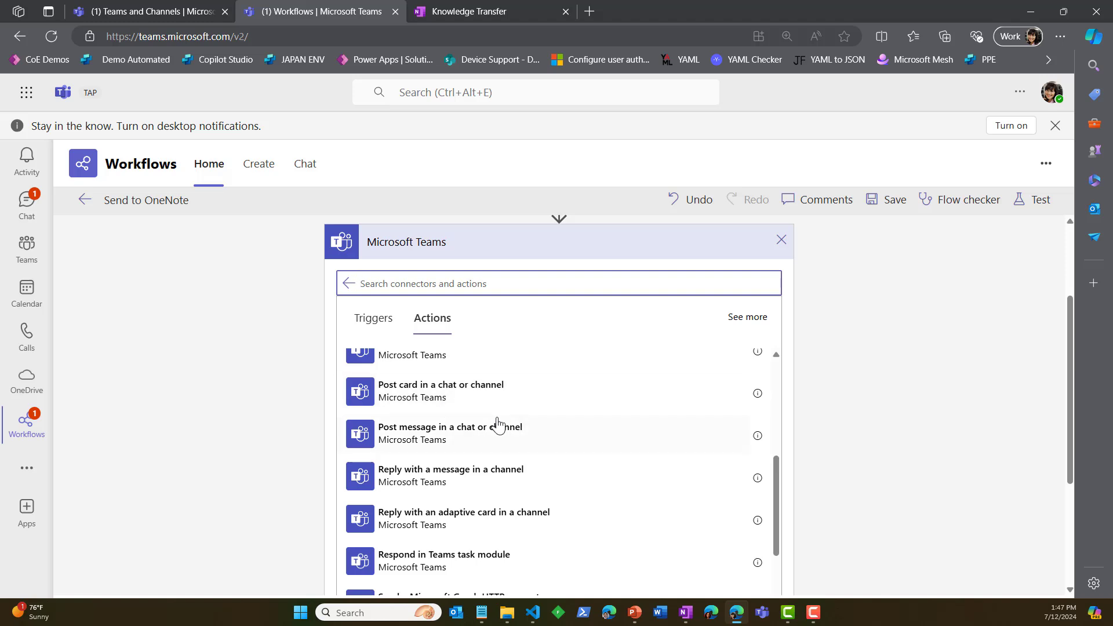
{"action": "scroll", "coordinate": [497, 425], "scroll_direction": "up", "scroll_amount": 2}
{"action": "scroll", "coordinate": [492, 437], "scroll_direction": "down", "scroll_amount": 2}
{"action": "left_click", "coordinate": [490, 446]}
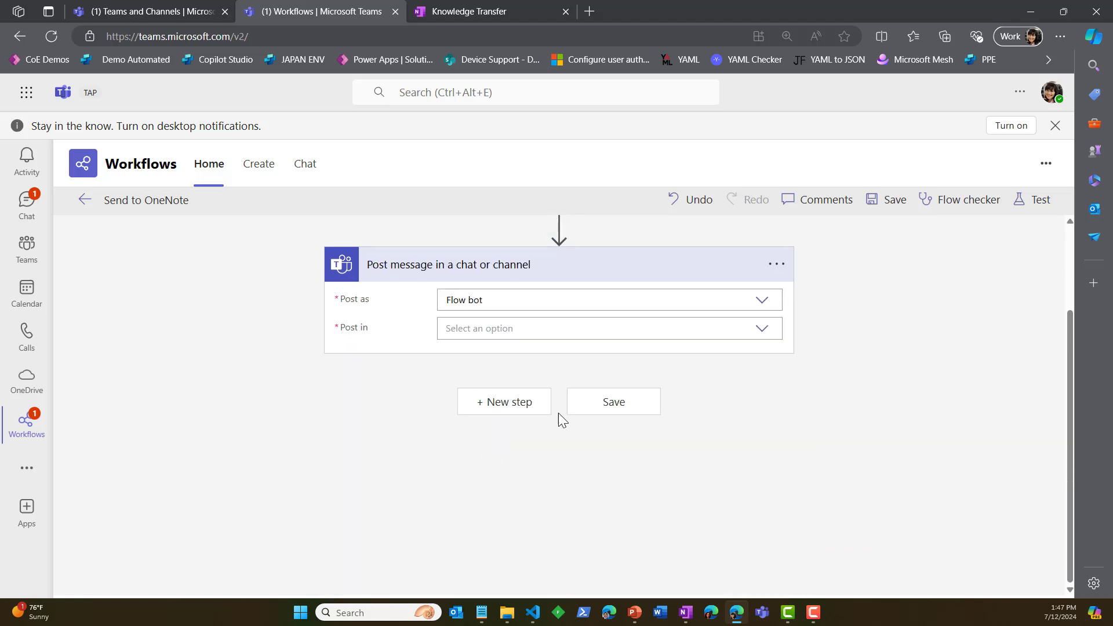
Step: Set the Teams action to post in Chat with Flow bot and choose the signed-in account holder as recipient
{"action": "left_click", "coordinate": [770, 333]}
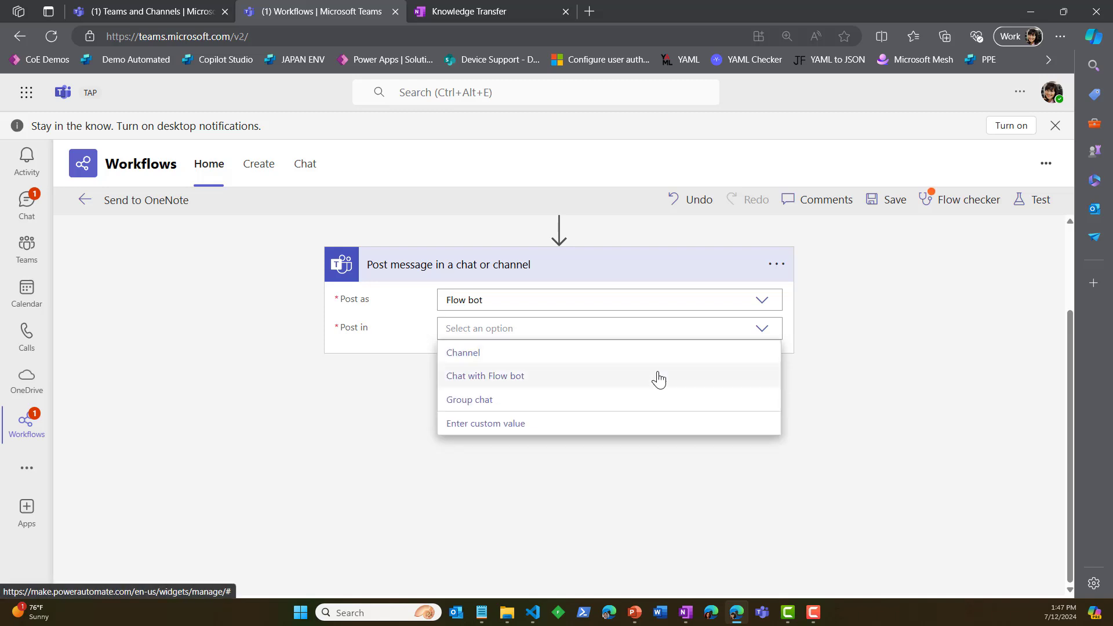
{"action": "left_click", "coordinate": [521, 374]}
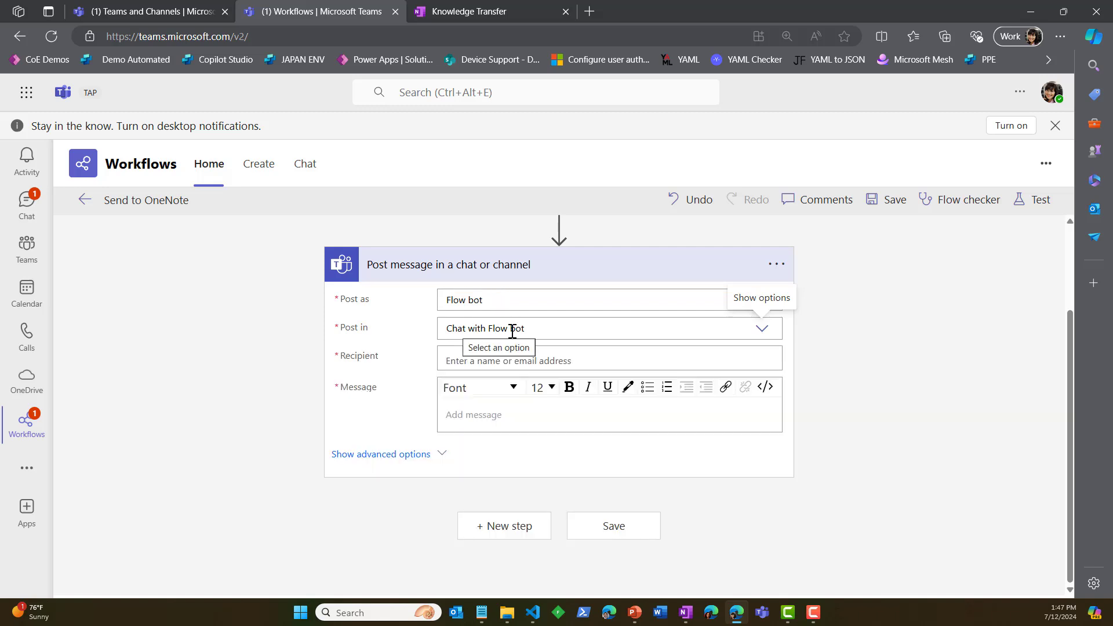
{"action": "left_click", "coordinate": [463, 362]}
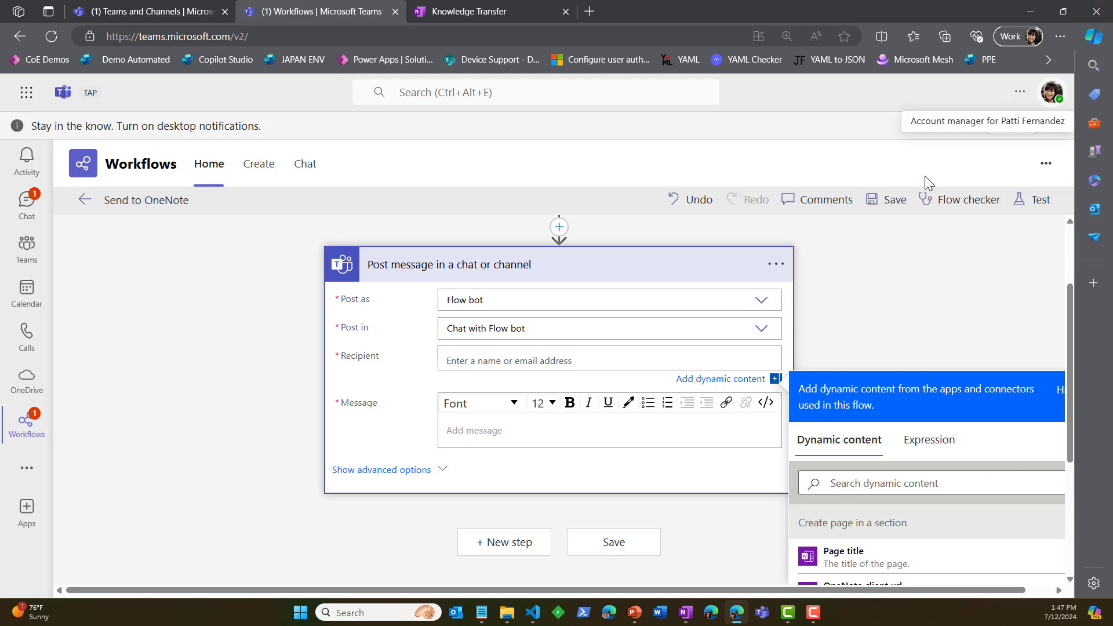
{"action": "type", "text": "patti"}
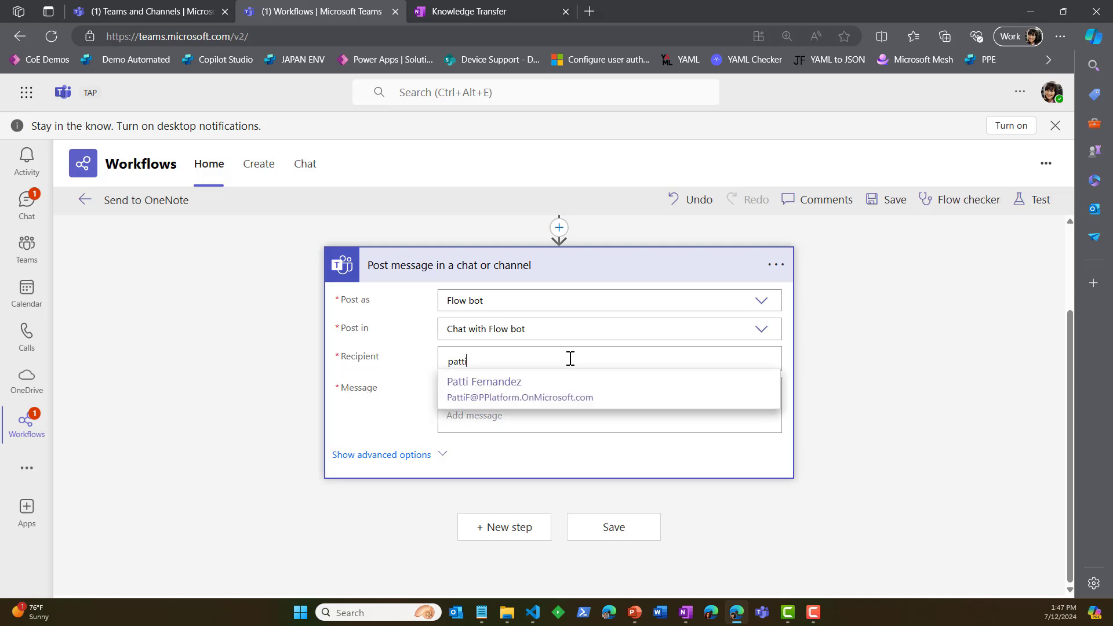
{"action": "left_click", "coordinate": [576, 406]}
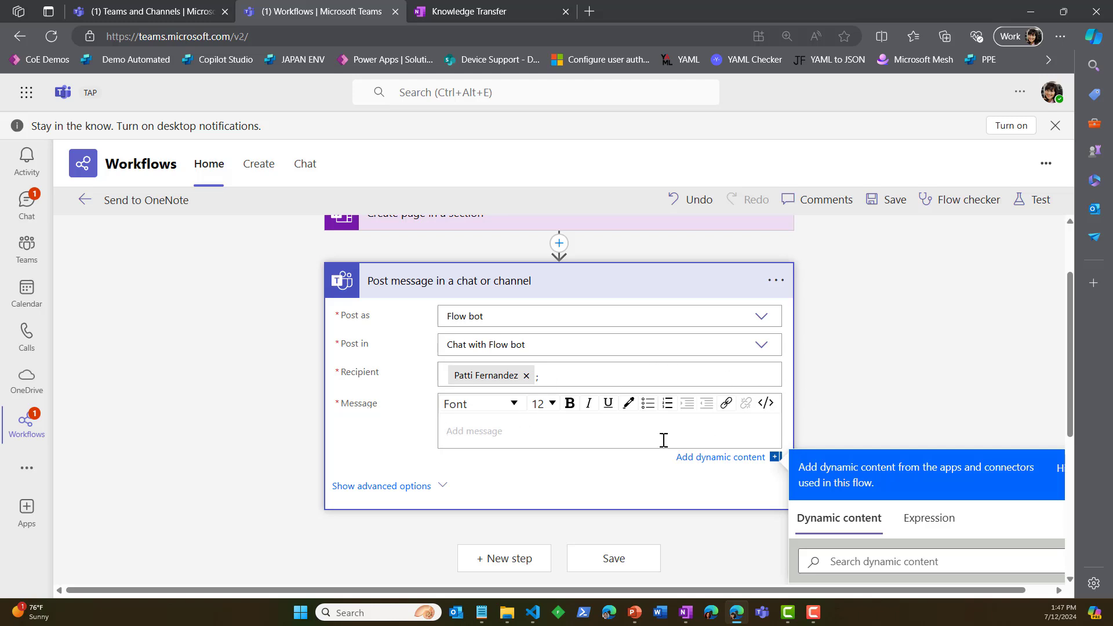
Step: Write the bot message "Confirmed that your chat message has been included in your OneNote here:" and start a new line below it
{"action": "left_click", "coordinate": [463, 428]}
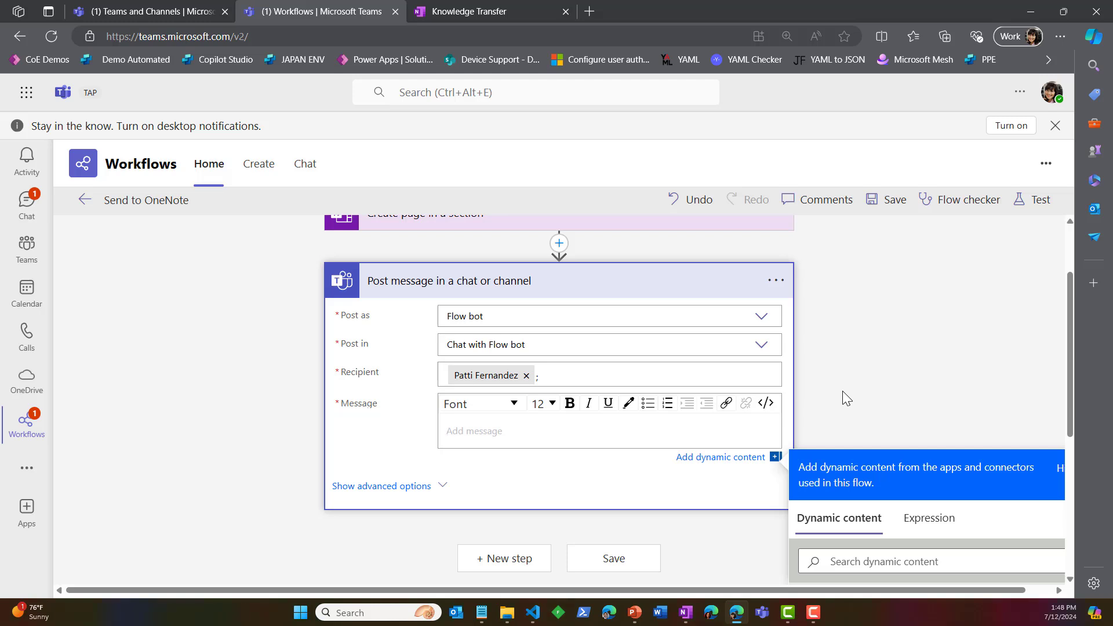
{"action": "type", "text": "Confirmed tha"}
{"action": "type", "text": "t your chat mes"}
{"action": "type", "text": "sage "}
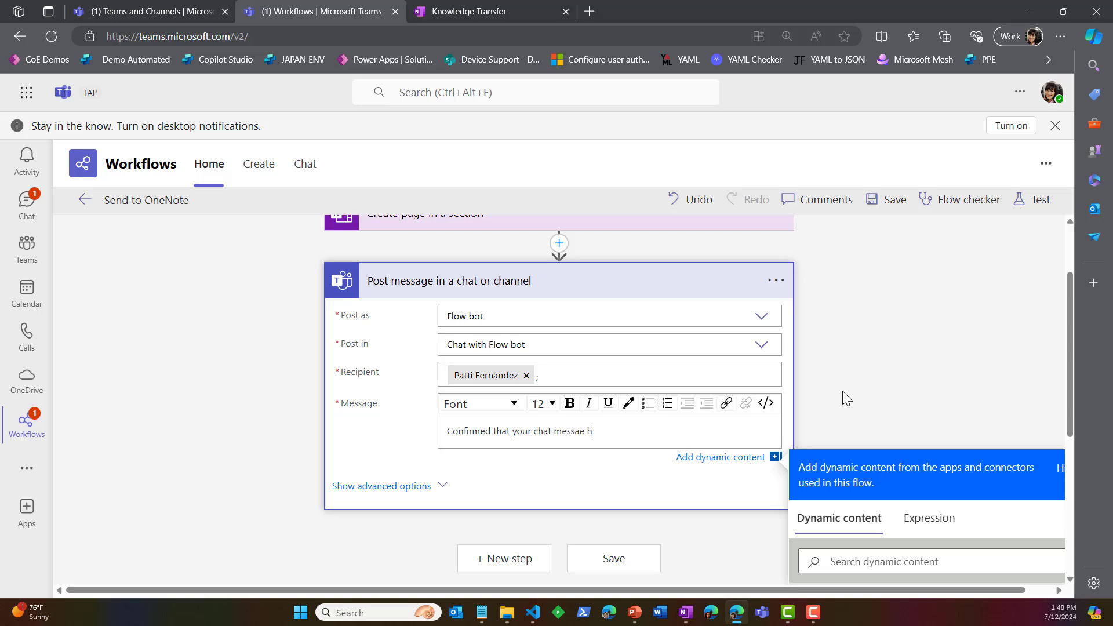
{"action": "type", "text": "has been included in your OneN"}
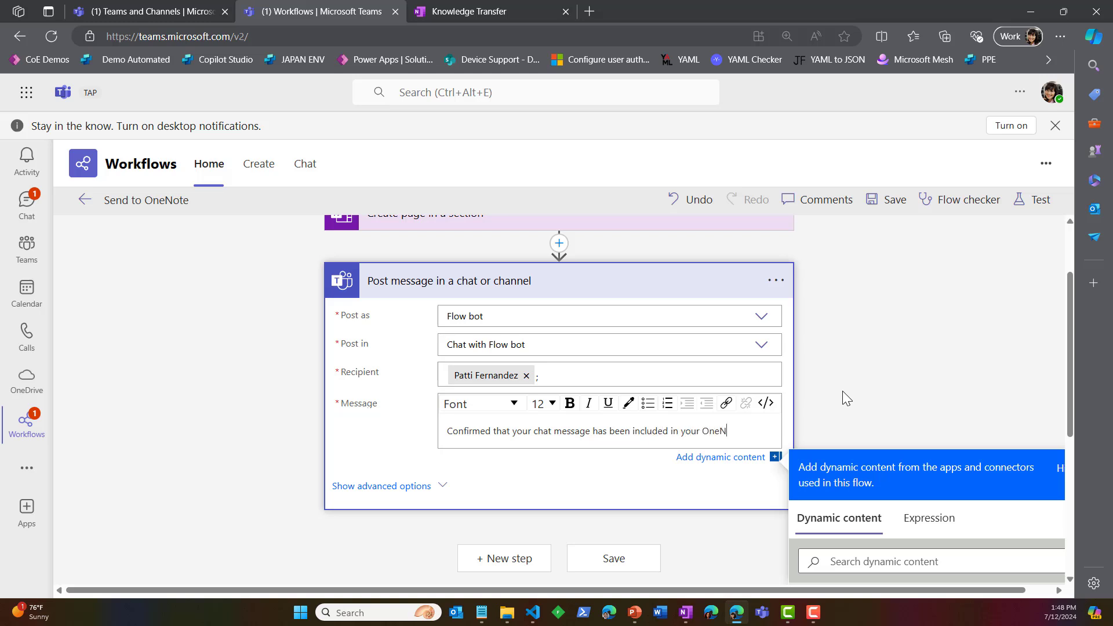
{"action": "type", "text": "ote here:"}
{"action": "key", "text": "Return"}
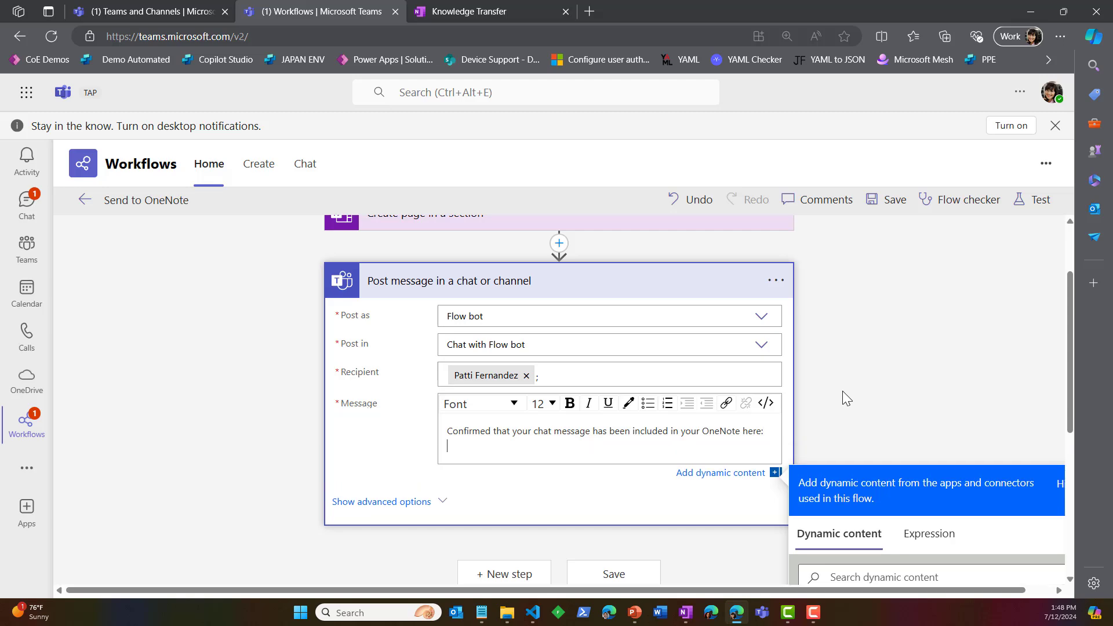
Step: Insert the OneNote web url value from the page-creation action below the message text
{"action": "scroll", "coordinate": [948, 497], "scroll_direction": "down", "scroll_amount": 2}
{"action": "scroll", "coordinate": [947, 497], "scroll_direction": "down", "scroll_amount": 5}
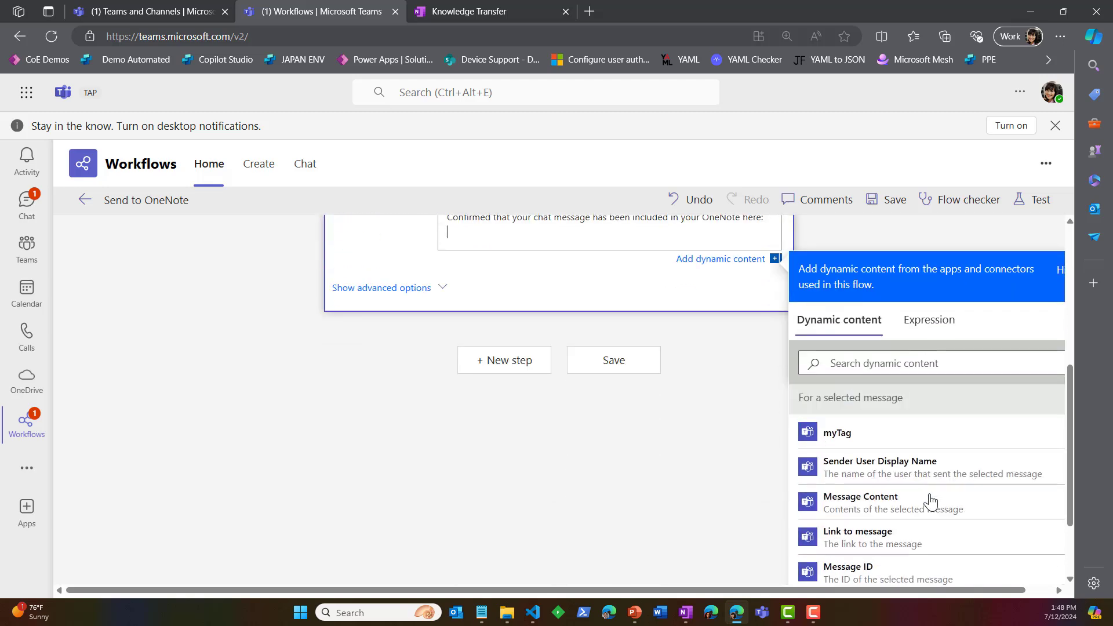
{"action": "scroll", "coordinate": [928, 500], "scroll_direction": "up", "scroll_amount": 4}
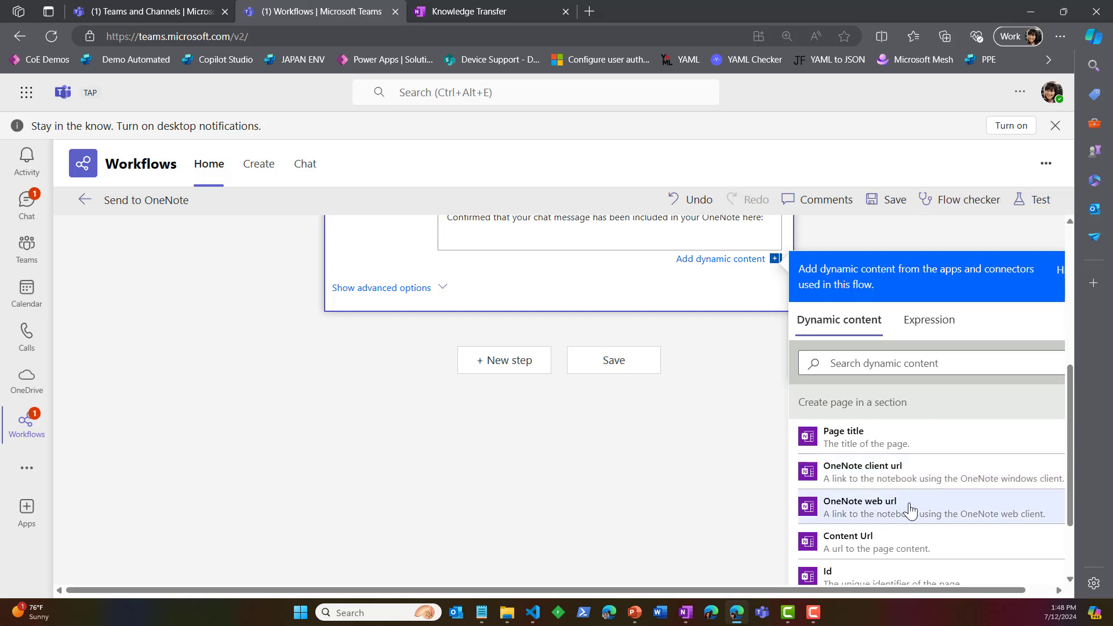
{"action": "left_click", "coordinate": [872, 520]}
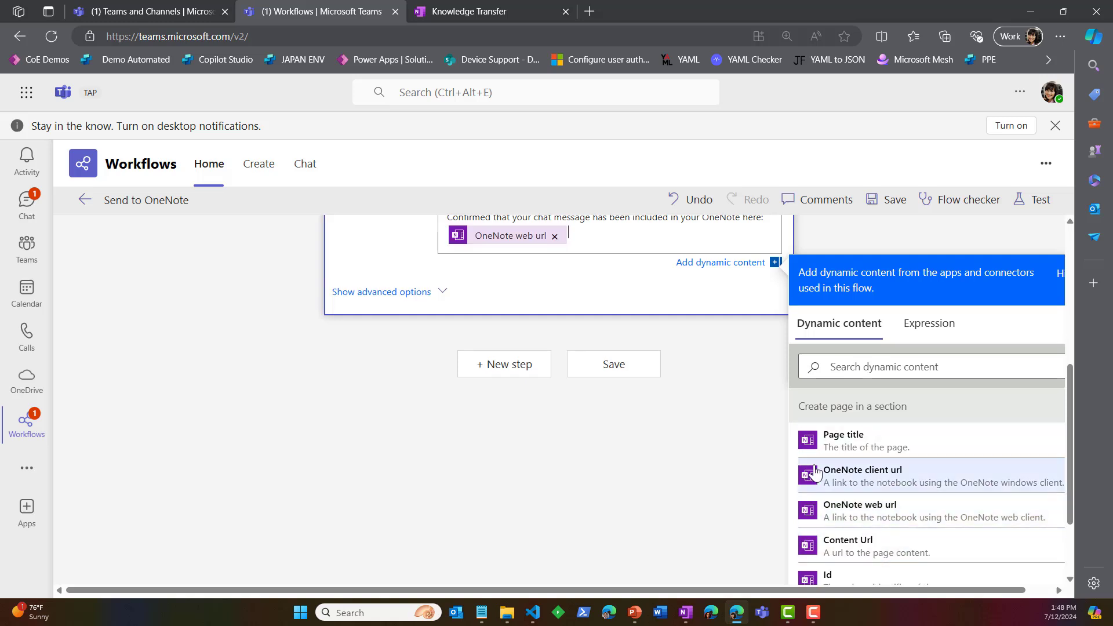
{"action": "scroll", "coordinate": [626, 400], "scroll_direction": "up", "scroll_amount": 2}
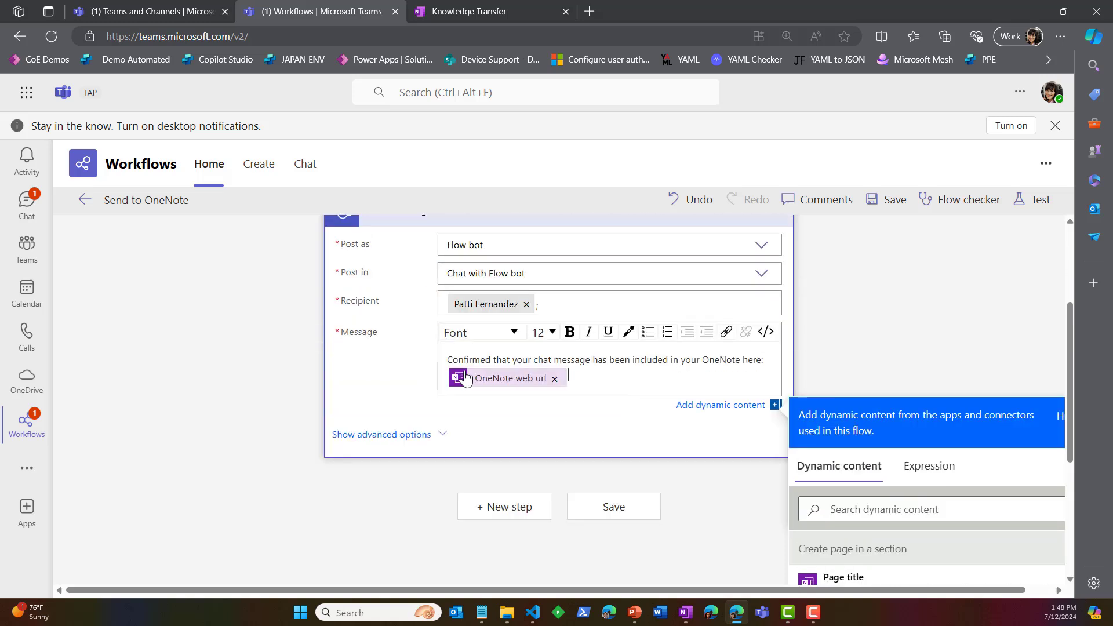
{"action": "mouse_move", "coordinate": [460, 385]}
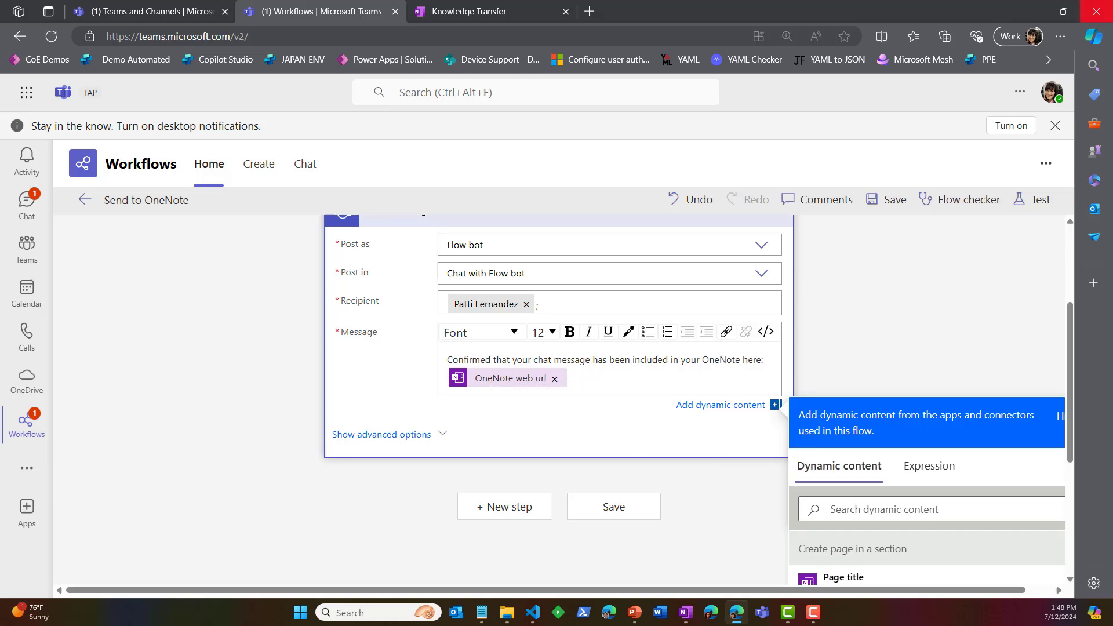
Step: Add the Content Url value on a new line under the OneNote web url in the bot message
{"action": "key", "text": "Return"}
{"action": "scroll", "coordinate": [930, 403], "scroll_direction": "down", "scroll_amount": 1}
{"action": "scroll", "coordinate": [893, 539], "scroll_direction": "down", "scroll_amount": 3}
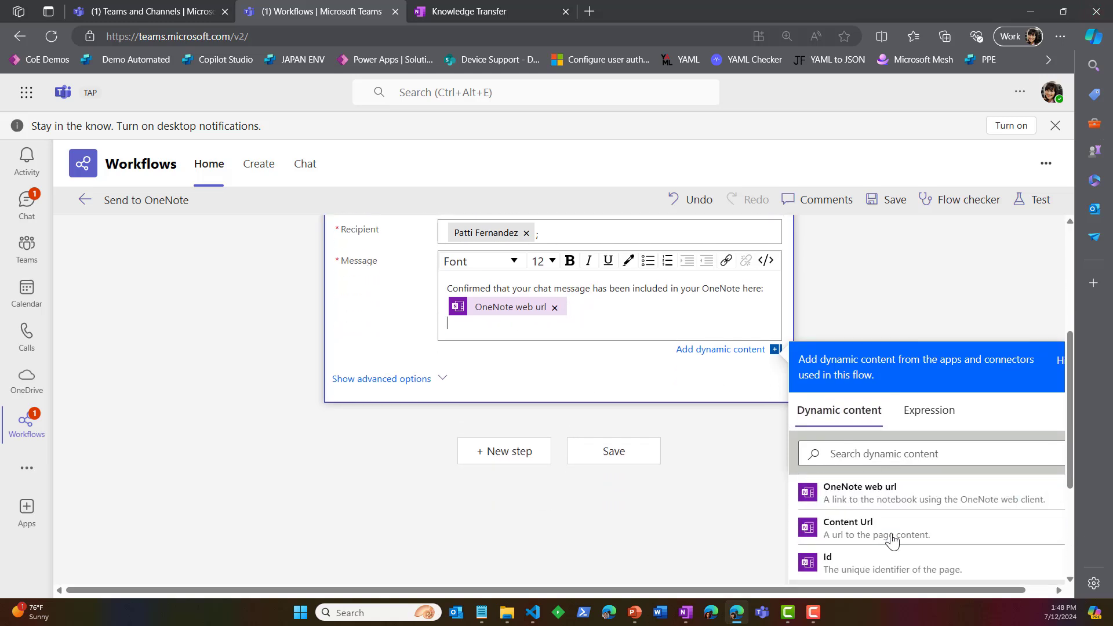
{"action": "scroll", "coordinate": [894, 539], "scroll_direction": "up", "scroll_amount": 1}
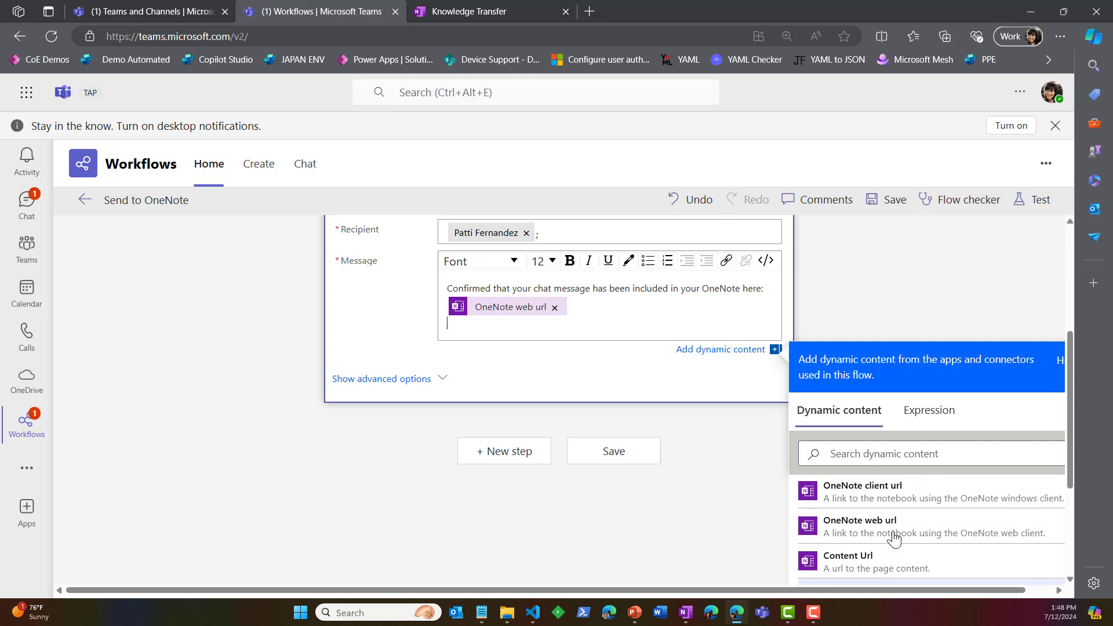
{"action": "left_click", "coordinate": [887, 567]}
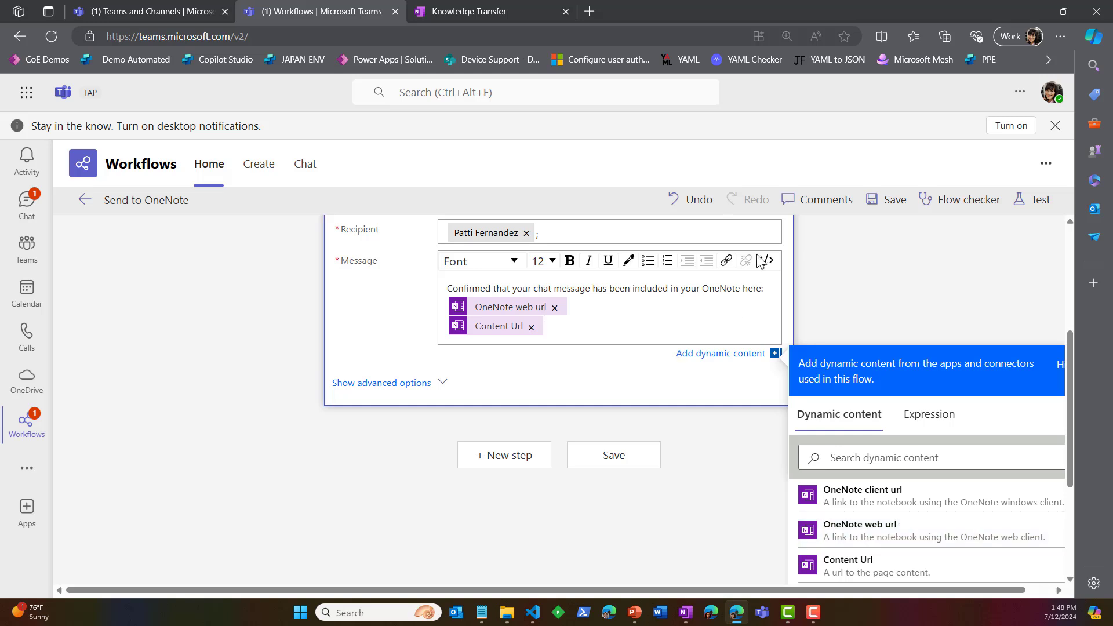
Step: Save the Send to OneNote workflow and return to the list of flows
{"action": "left_click", "coordinate": [892, 207]}
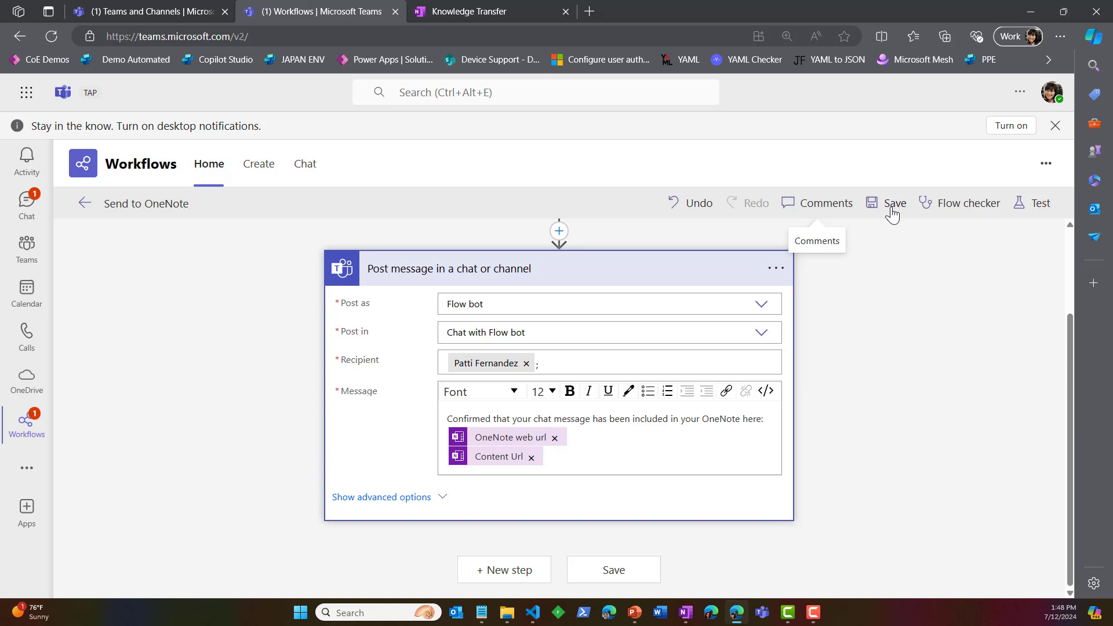
{"action": "left_click", "coordinate": [84, 203]}
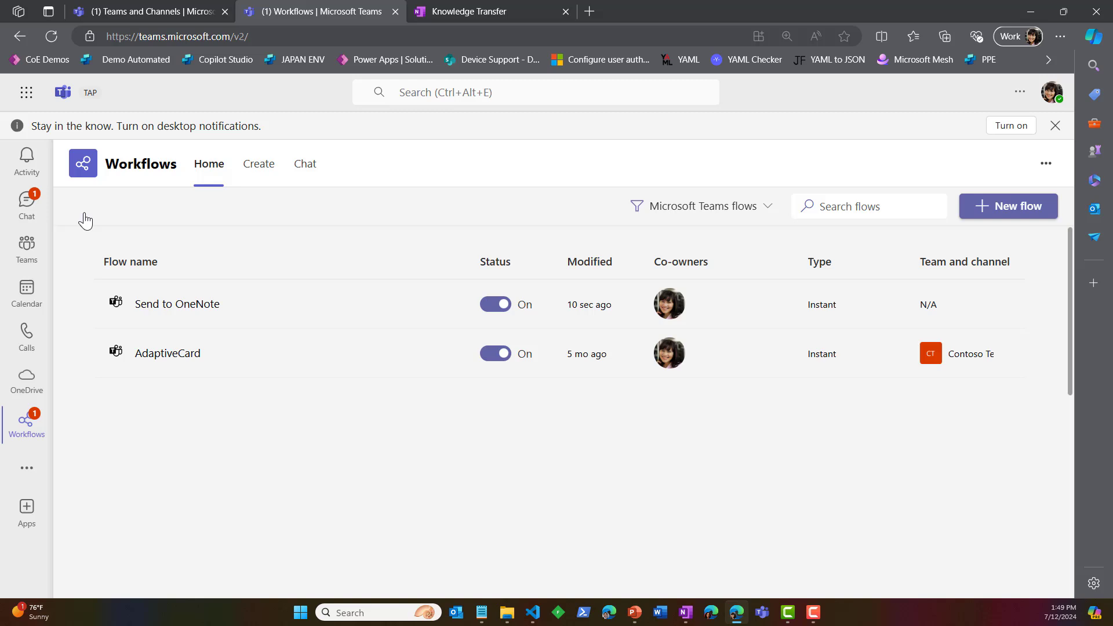
Step: In the Demonstrations team's General channel, run Send to OneNote on the reply containing the two document links
{"action": "left_click", "coordinate": [33, 249]}
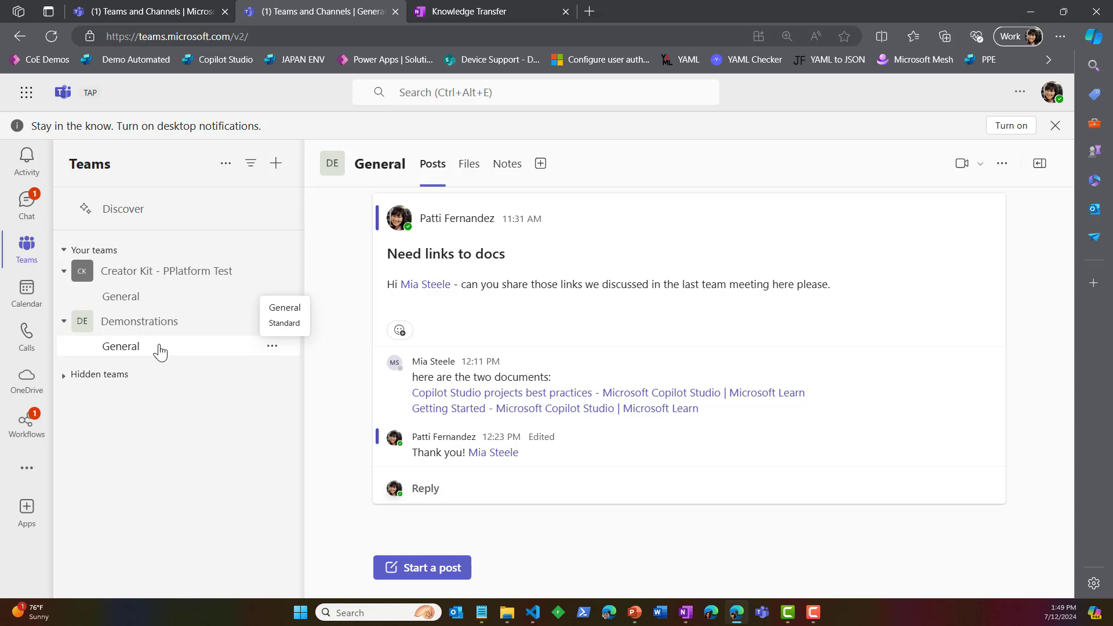
{"action": "mouse_move", "coordinate": [820, 403]}
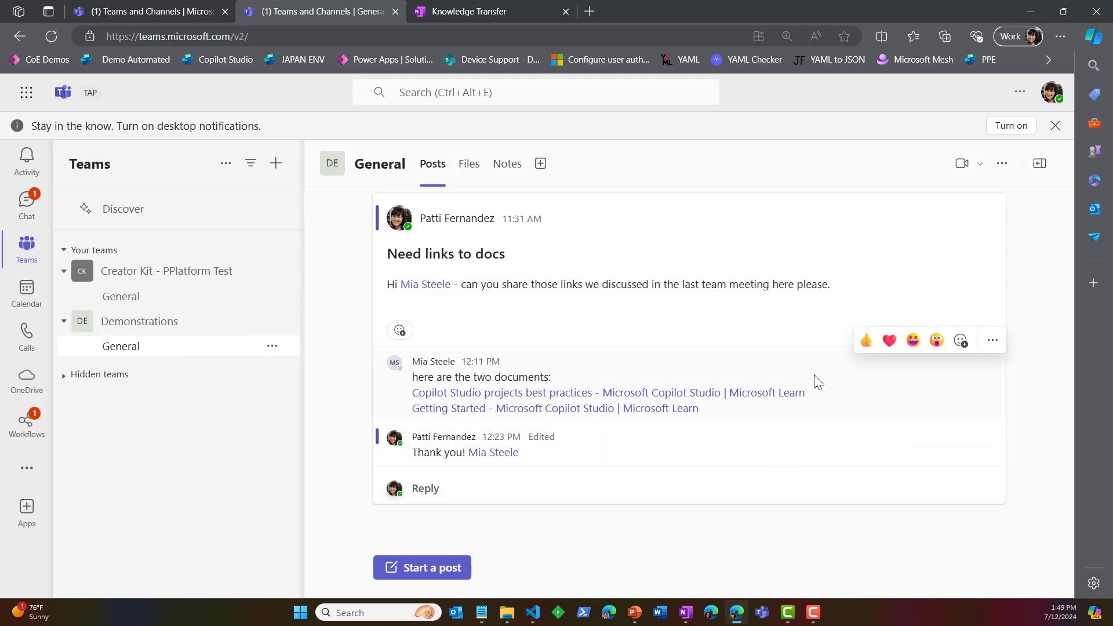
{"action": "left_click", "coordinate": [991, 342]}
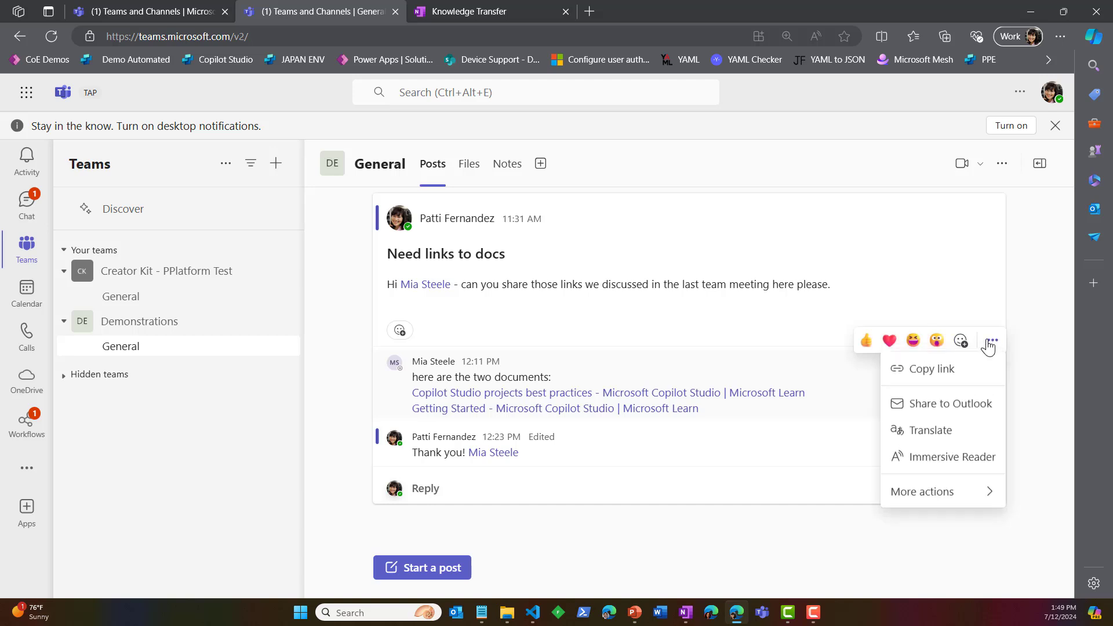
{"action": "left_click", "coordinate": [985, 491]}
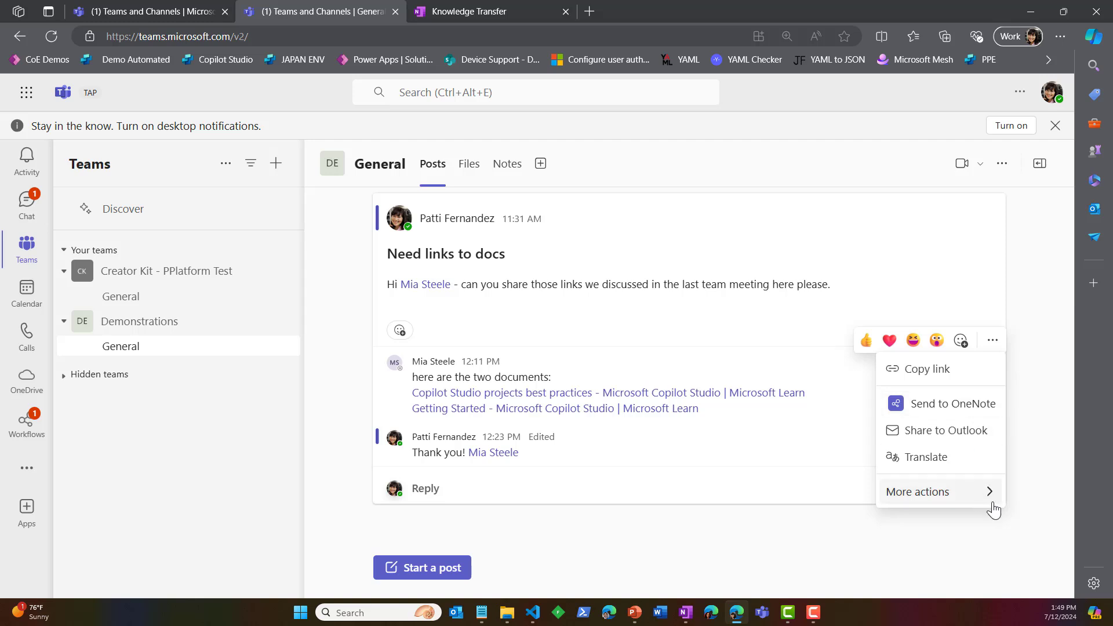
{"action": "mouse_move", "coordinate": [988, 496]}
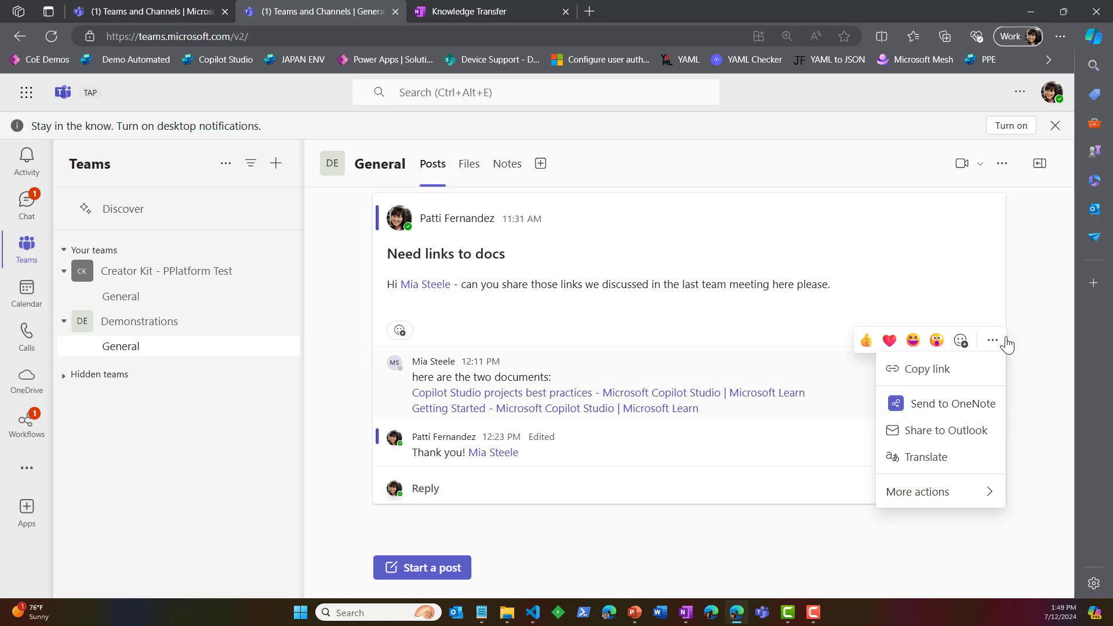
{"action": "left_click", "coordinate": [991, 493]}
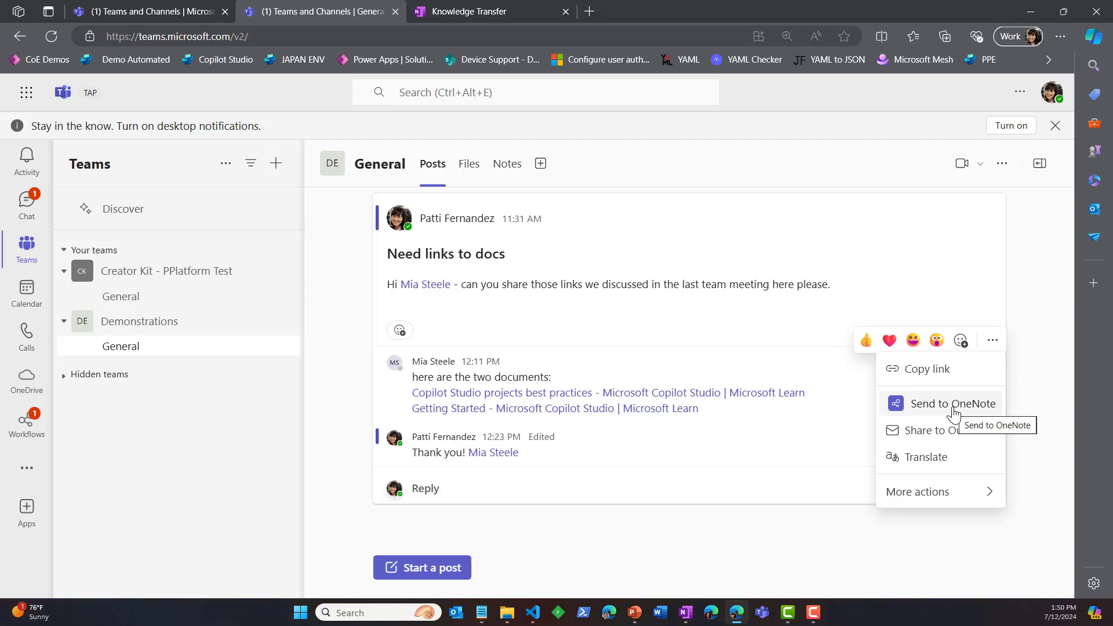
{"action": "left_click", "coordinate": [952, 408]}
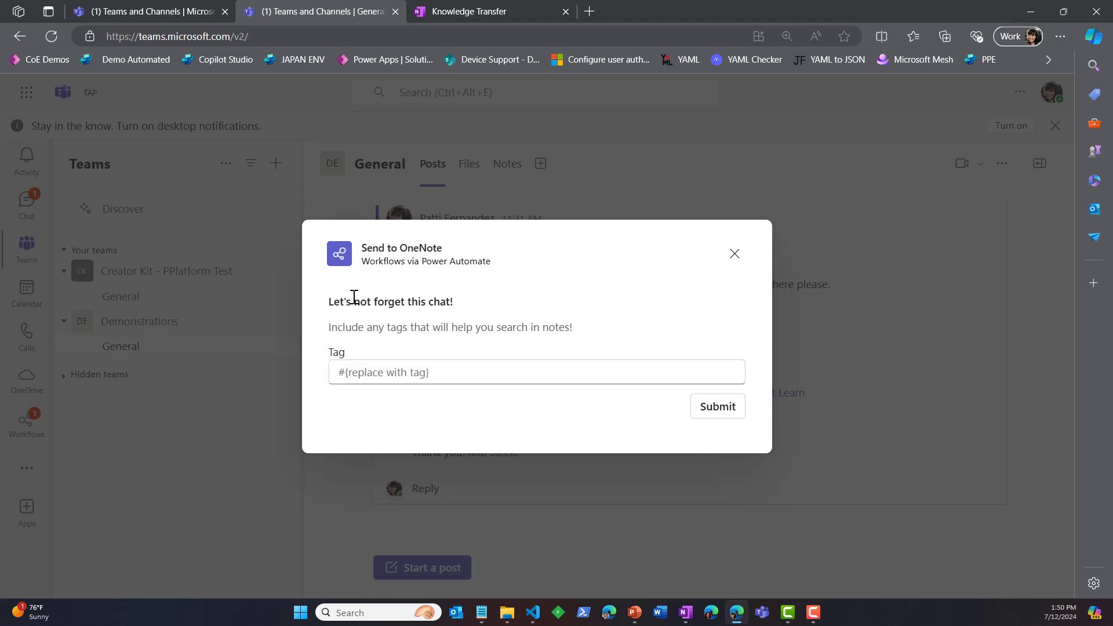
Step: Enter the tag #LearnLinks in the Send to OneNote form and submit it
{"action": "left_click", "coordinate": [384, 374]}
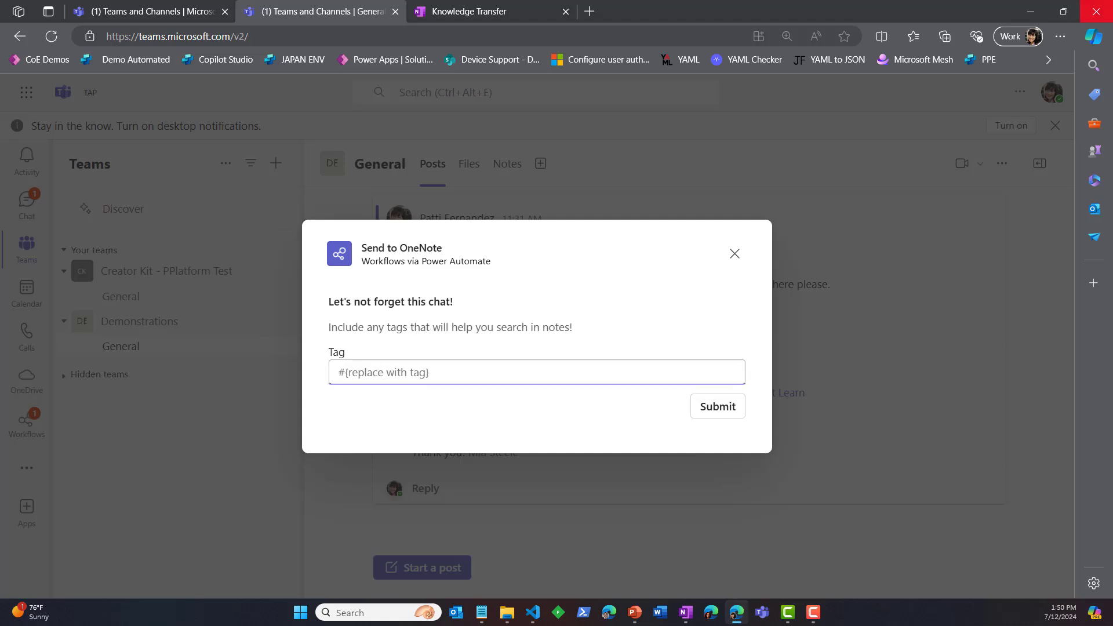
{"action": "type", "text": "#"}
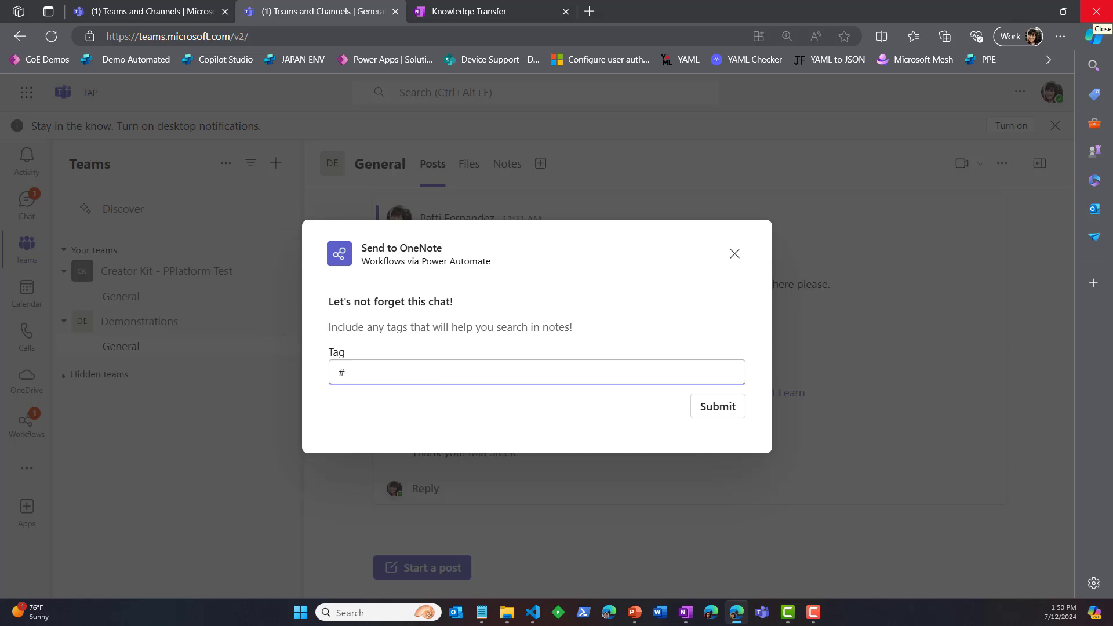
{"action": "type", "text": "LearnLinks"}
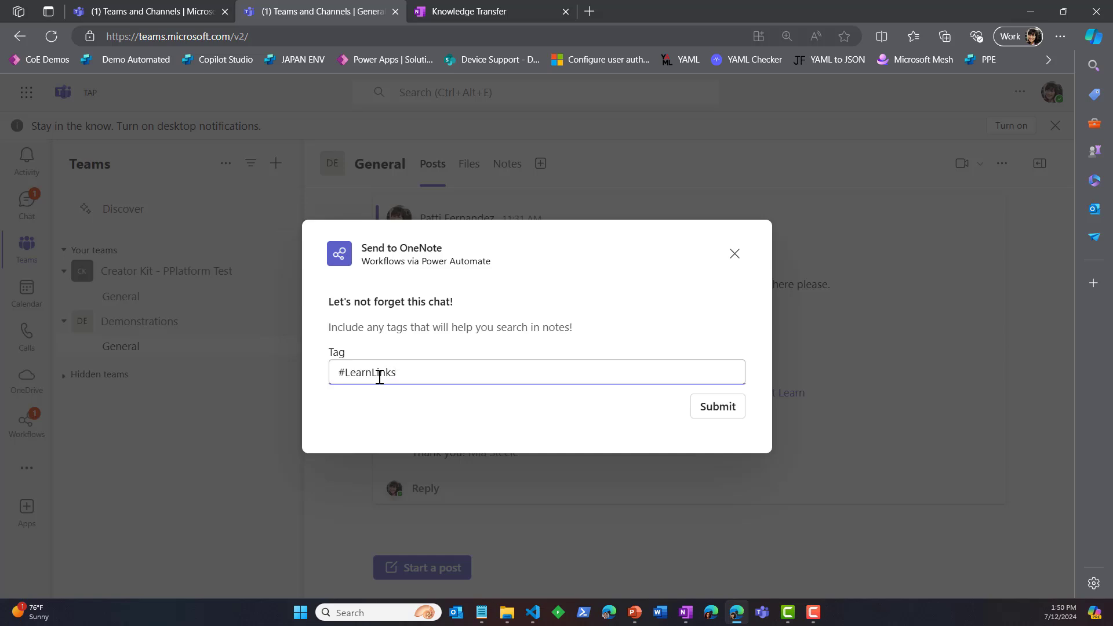
{"action": "left_click", "coordinate": [711, 412]}
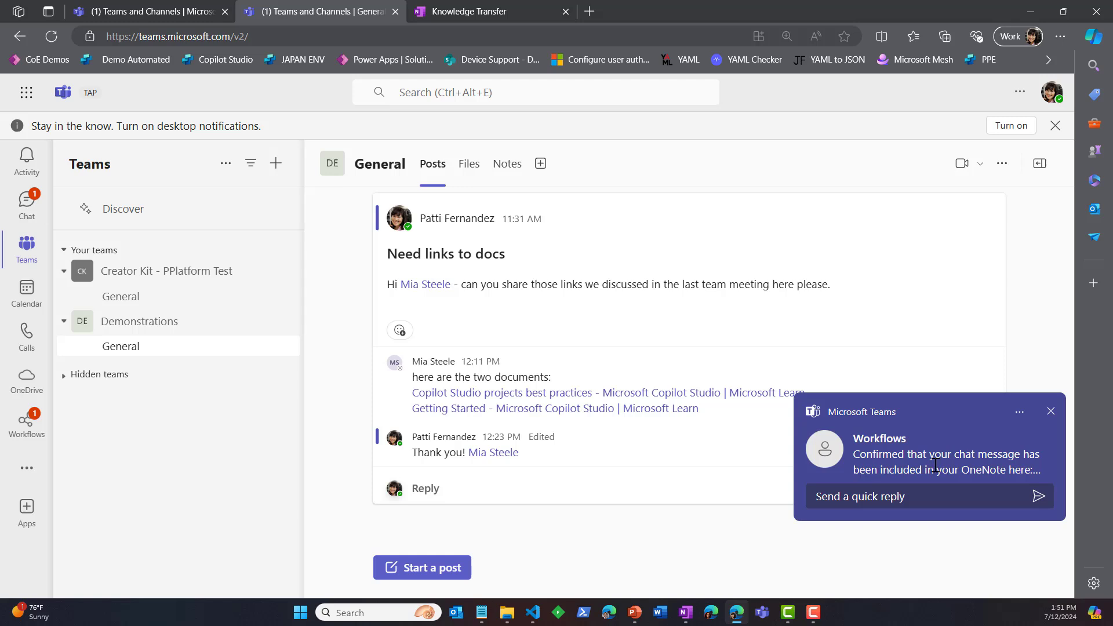
Step: Switch to the Knowledge Transfer notebook and examine the page saved in its Research section
{"action": "left_click", "coordinate": [461, 12]}
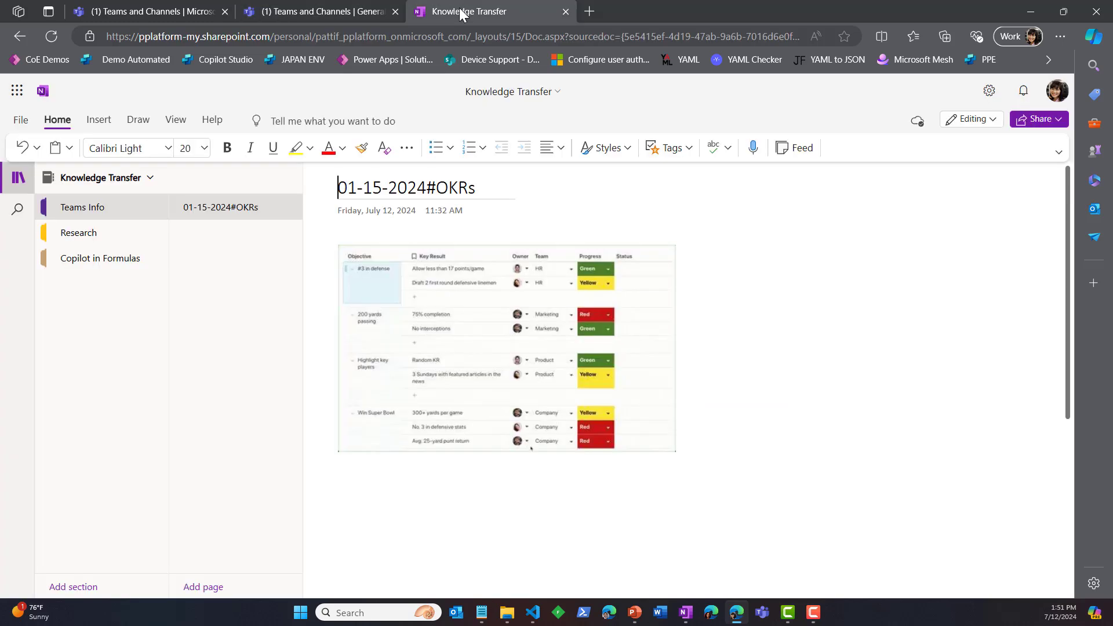
{"action": "left_click", "coordinate": [80, 234]}
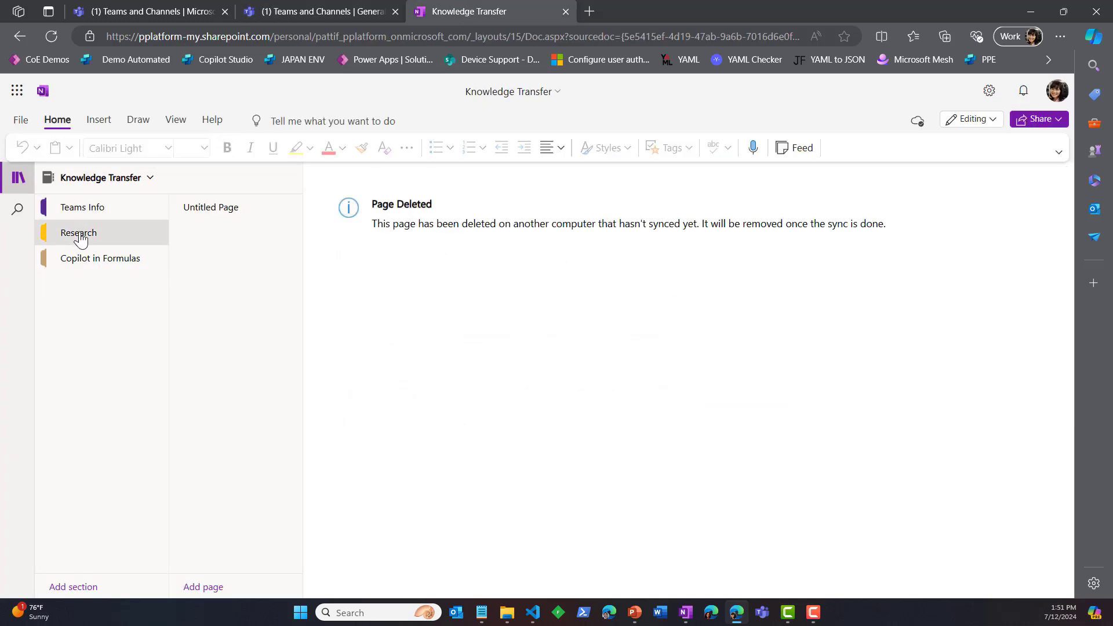
{"action": "left_click", "coordinate": [64, 266]}
{"action": "left_click", "coordinate": [45, 37]}
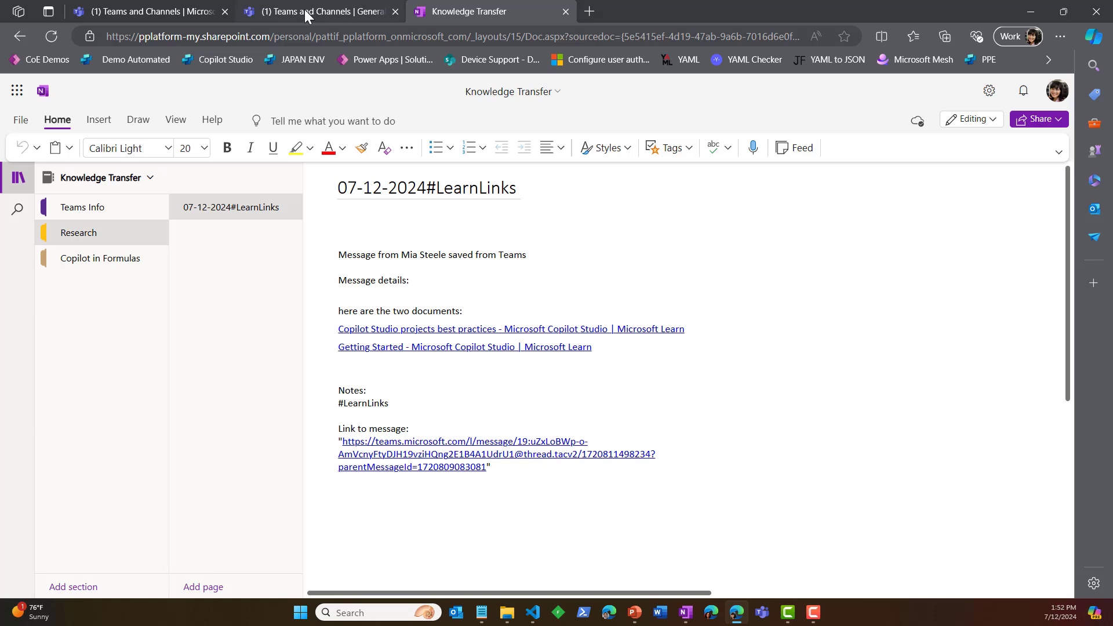
Step: Switch back to Teams and open the list of flows in the Workflows app
{"action": "left_click", "coordinate": [286, 11]}
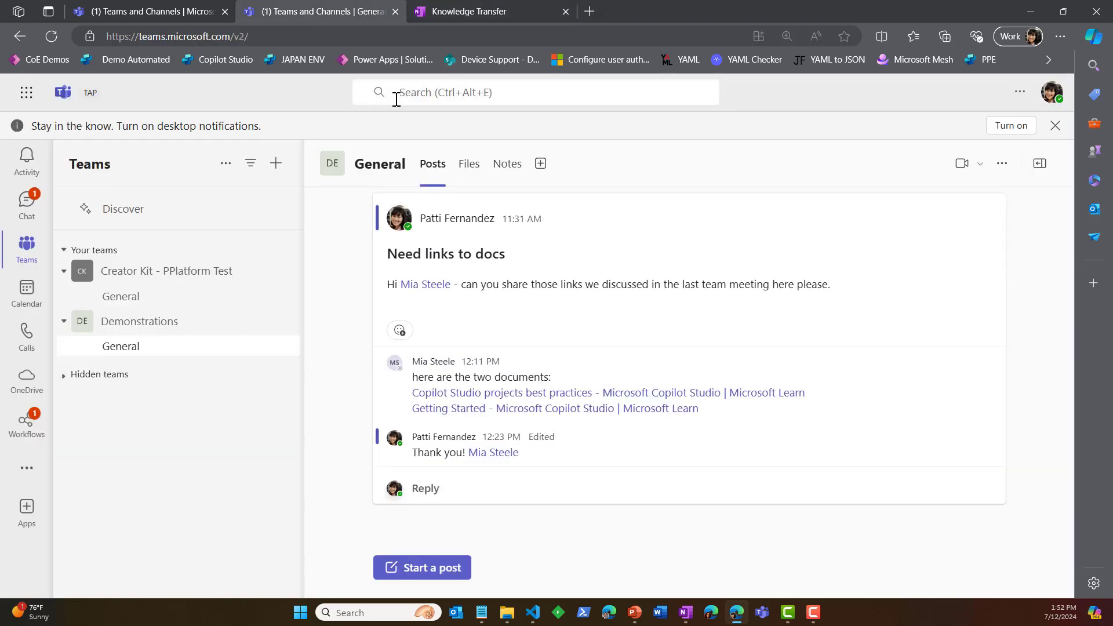
{"action": "left_click", "coordinate": [130, 13]}
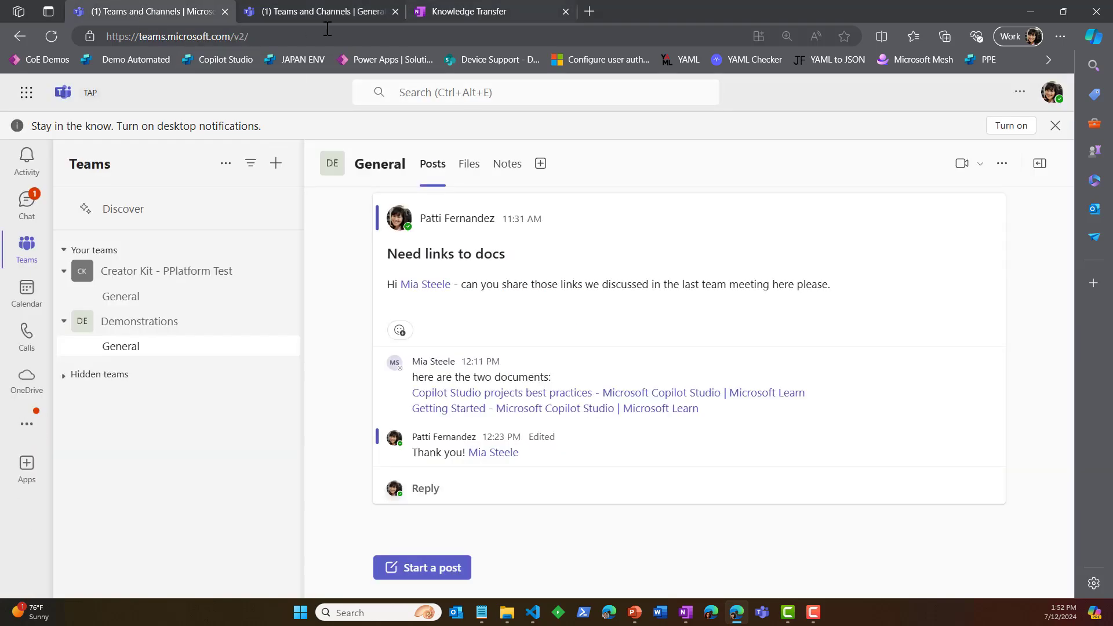
{"action": "left_click", "coordinate": [29, 426]}
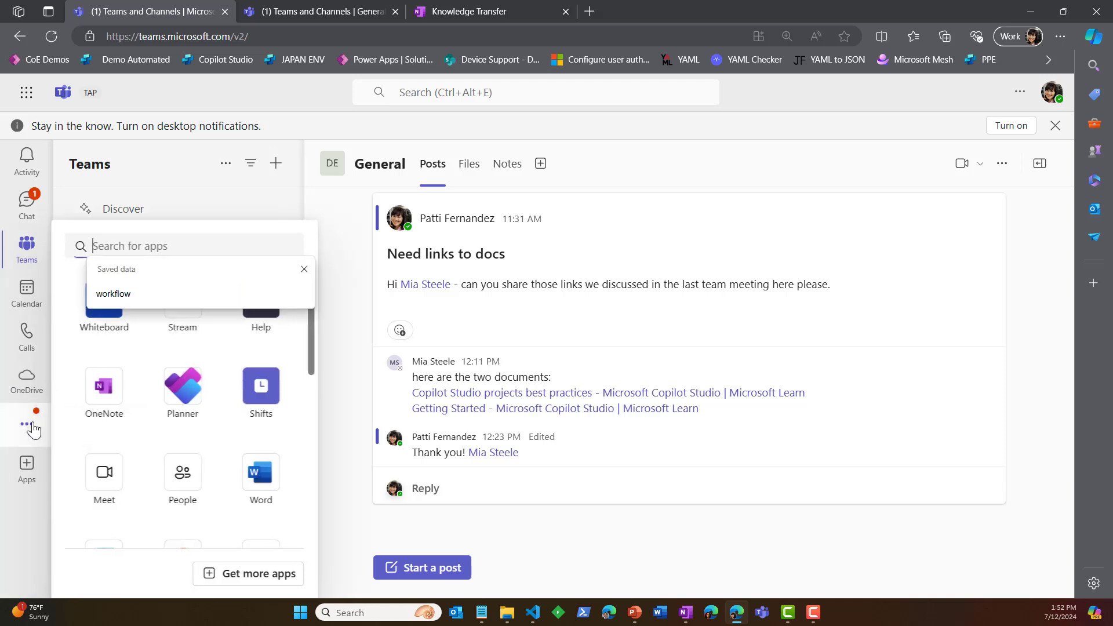
{"action": "left_click", "coordinate": [21, 445]}
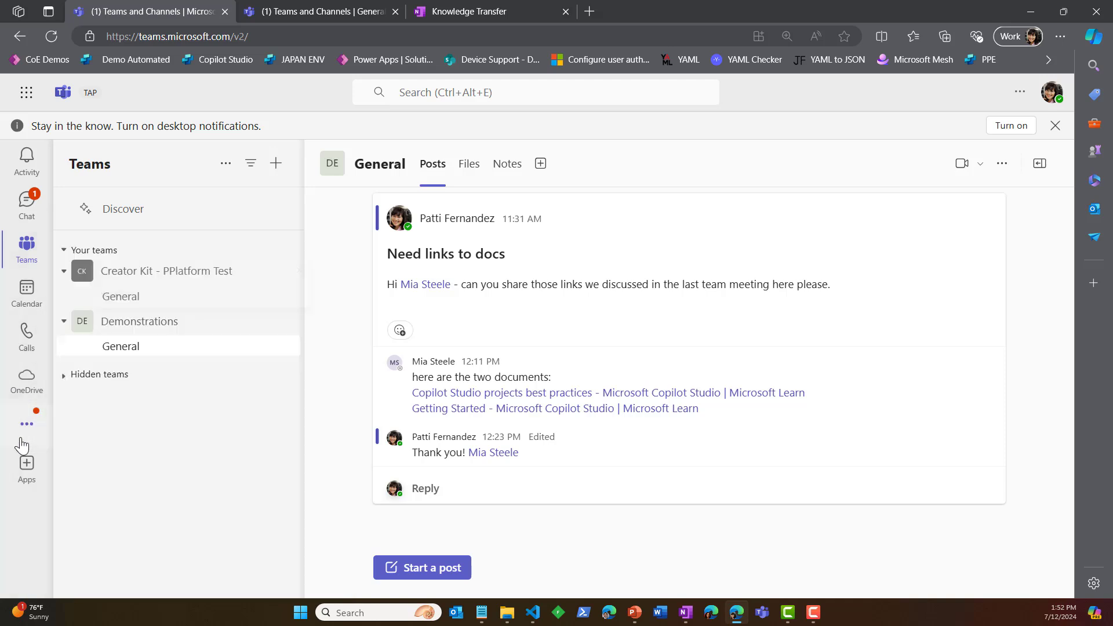
{"action": "left_click", "coordinate": [276, 11]}
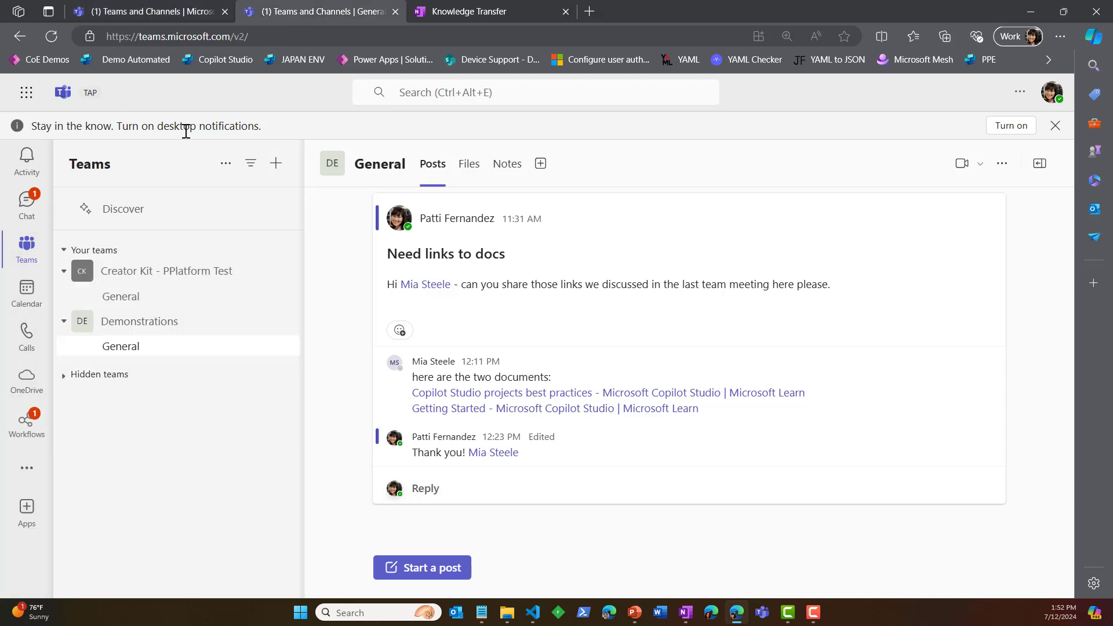
{"action": "left_click", "coordinate": [23, 428]}
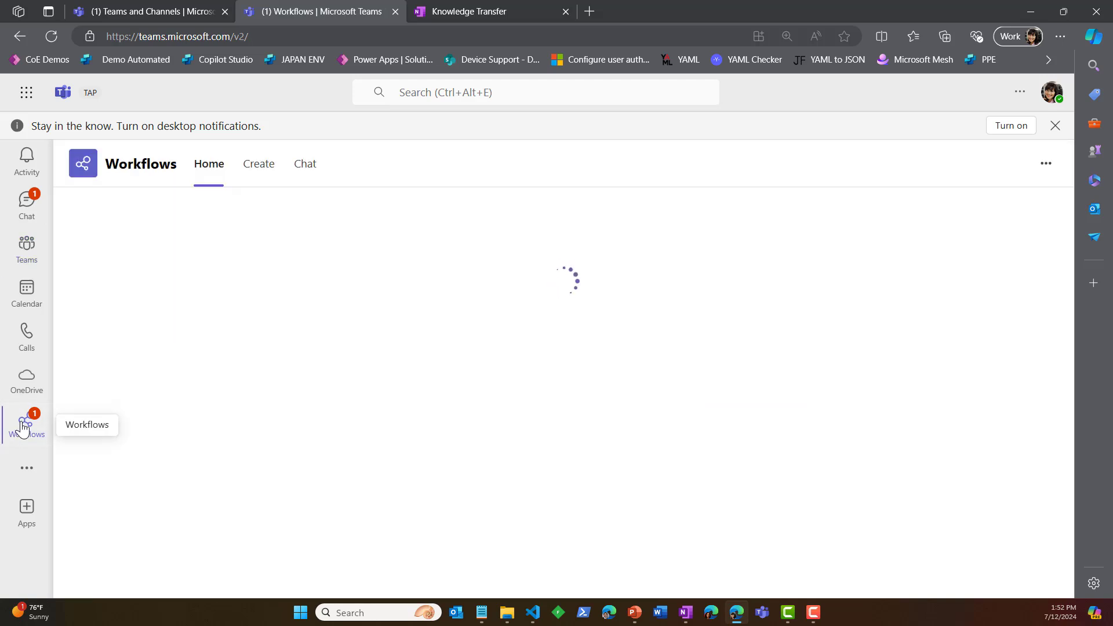
{"action": "right_click", "coordinate": [24, 428]}
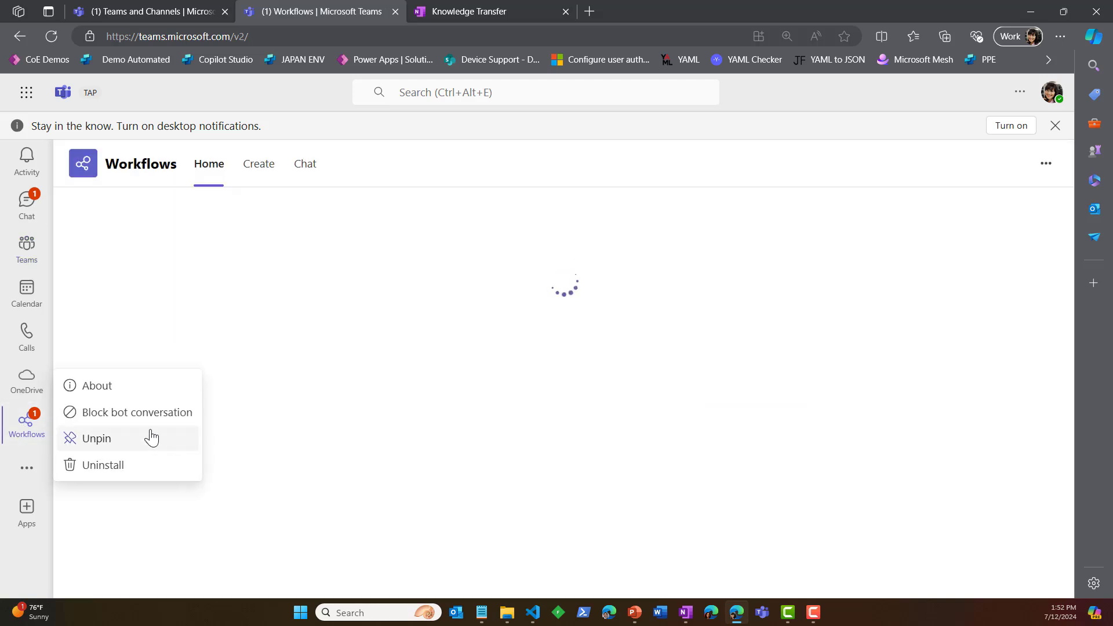
{"action": "left_click", "coordinate": [23, 438]}
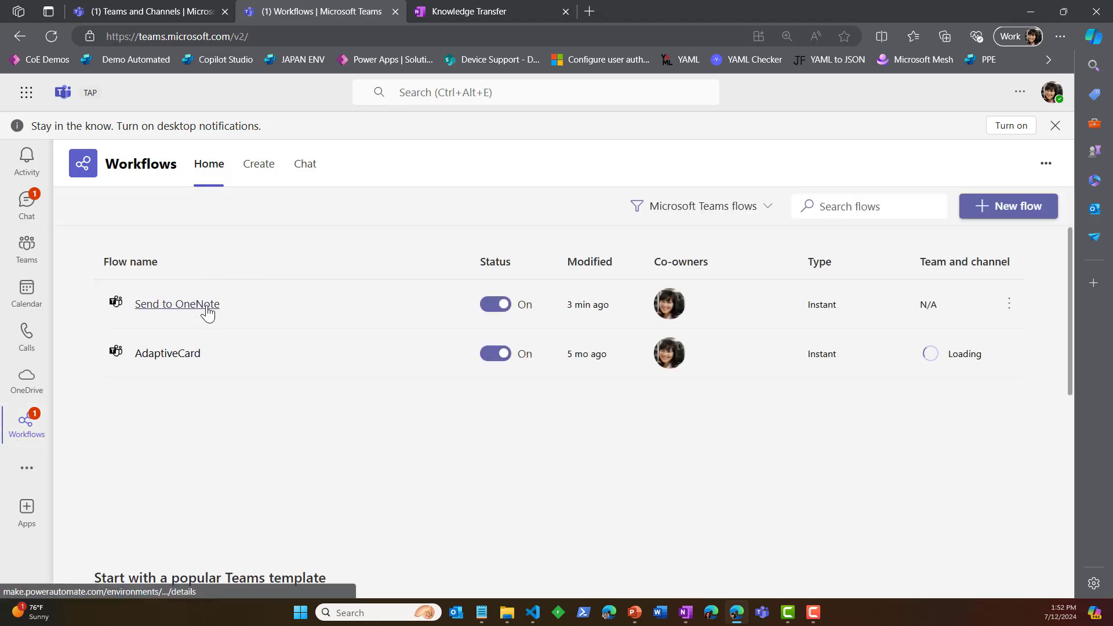
Step: Open the Send to OneNote flow for editing and open the adaptive card of its For a selected message trigger
{"action": "left_click", "coordinate": [207, 312]}
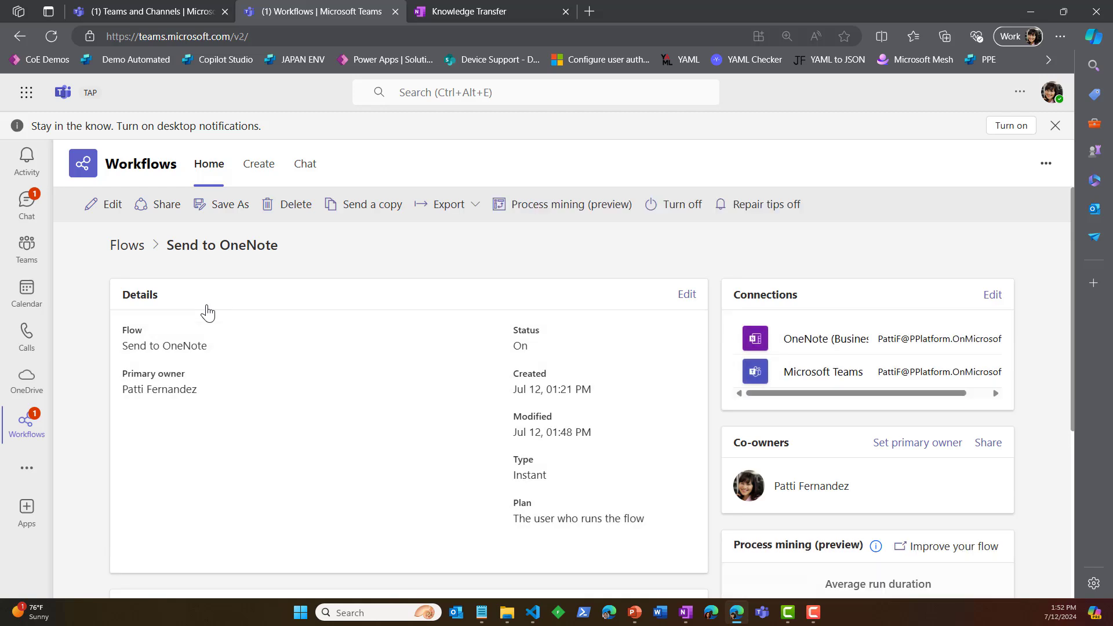
{"action": "left_click", "coordinate": [109, 204]}
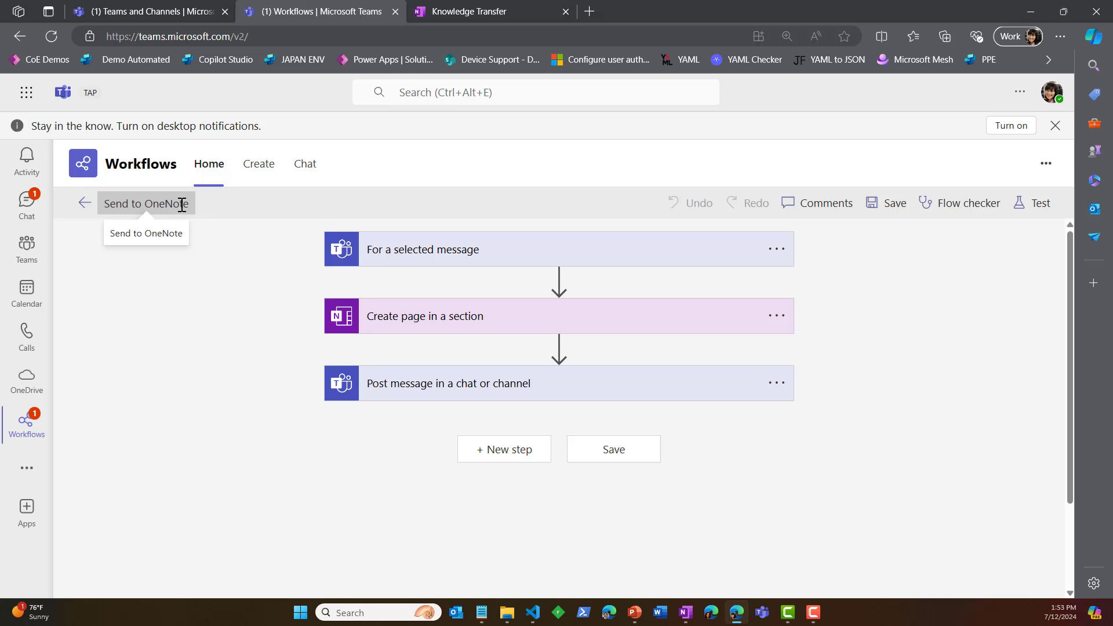
{"action": "left_click", "coordinate": [609, 251]}
{"action": "left_click", "coordinate": [591, 290]}
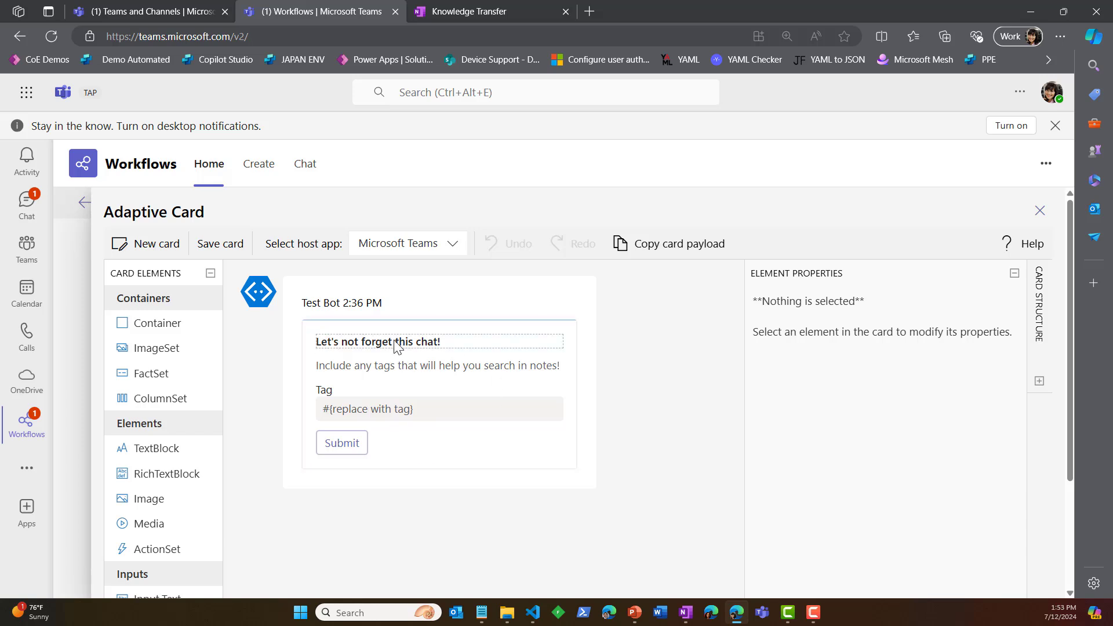
Step: Add an Input.ChoiceSet between the Tag field and the Submit button on the card, and examine its properties and choices
{"action": "scroll", "coordinate": [371, 498], "scroll_direction": "down", "scroll_amount": 3}
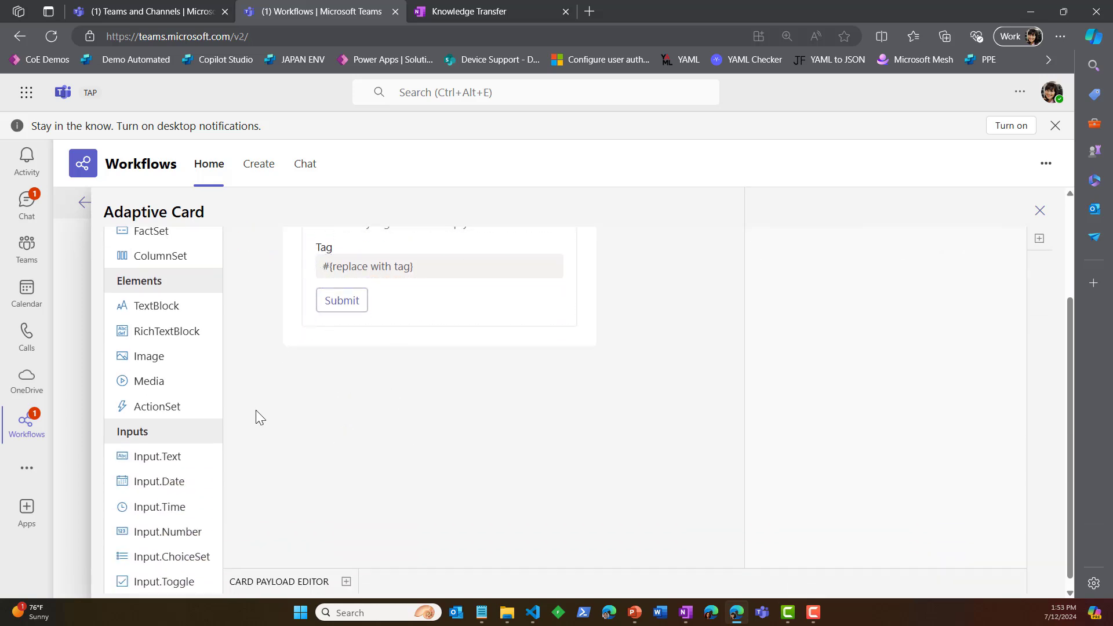
{"action": "scroll", "coordinate": [256, 409], "scroll_direction": "down", "scroll_amount": 1}
{"action": "left_click_drag", "start_coordinate": [191, 555], "coordinate": [371, 298]}
{"action": "left_click_drag", "start_coordinate": [365, 338], "coordinate": [367, 359]}
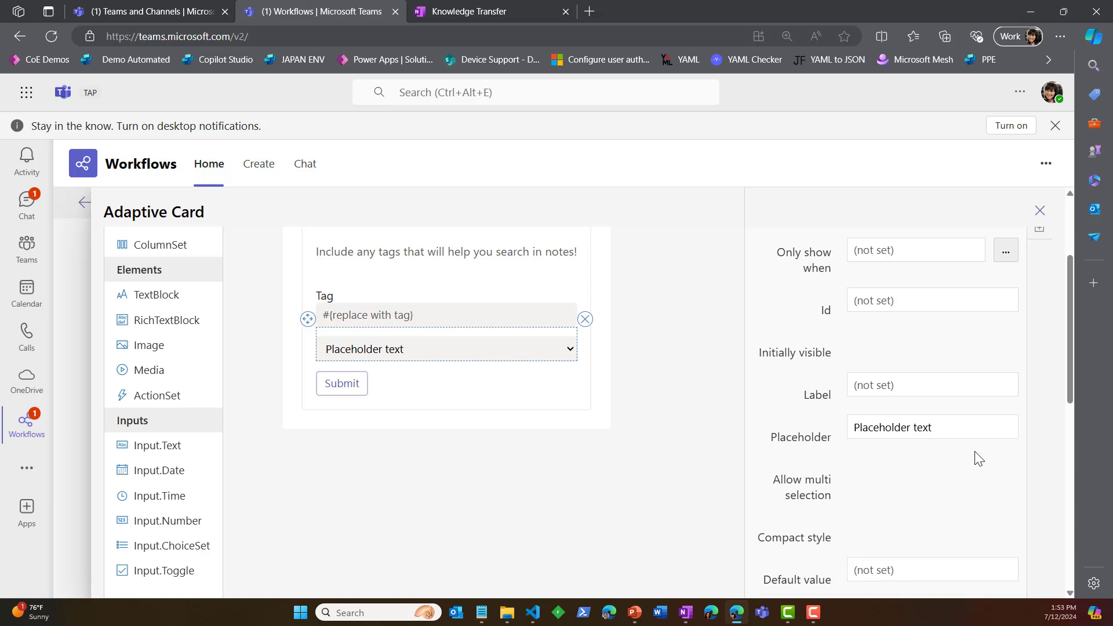
{"action": "scroll", "coordinate": [968, 463], "scroll_direction": "down", "scroll_amount": 6}
{"action": "scroll", "coordinate": [968, 463], "scroll_direction": "down", "scroll_amount": 3}
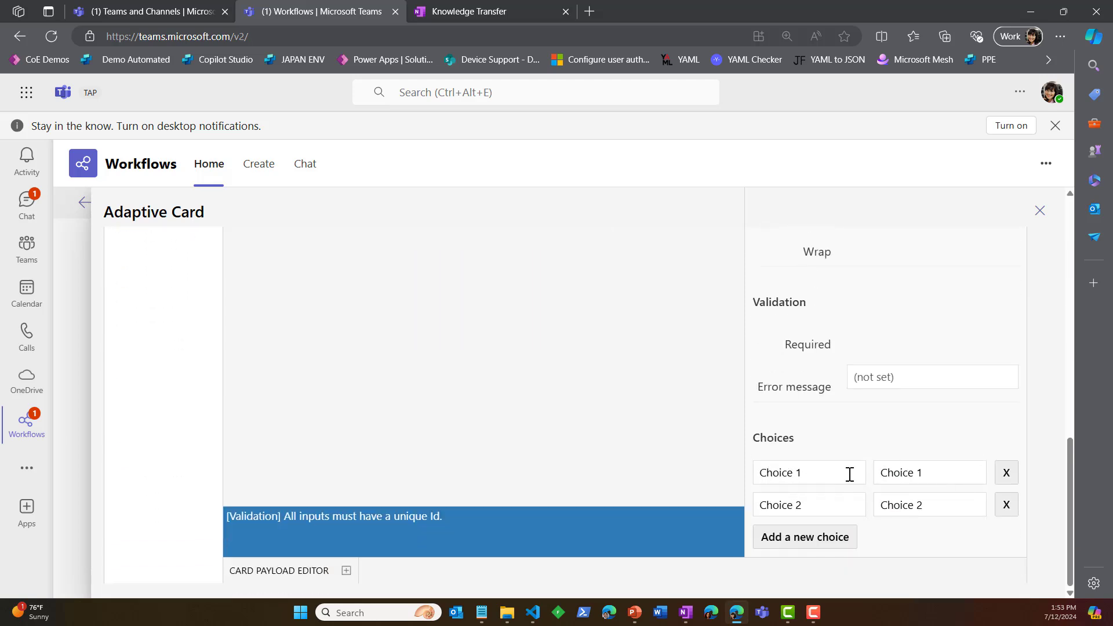
{"action": "scroll", "coordinate": [636, 478], "scroll_direction": "up", "scroll_amount": 10}
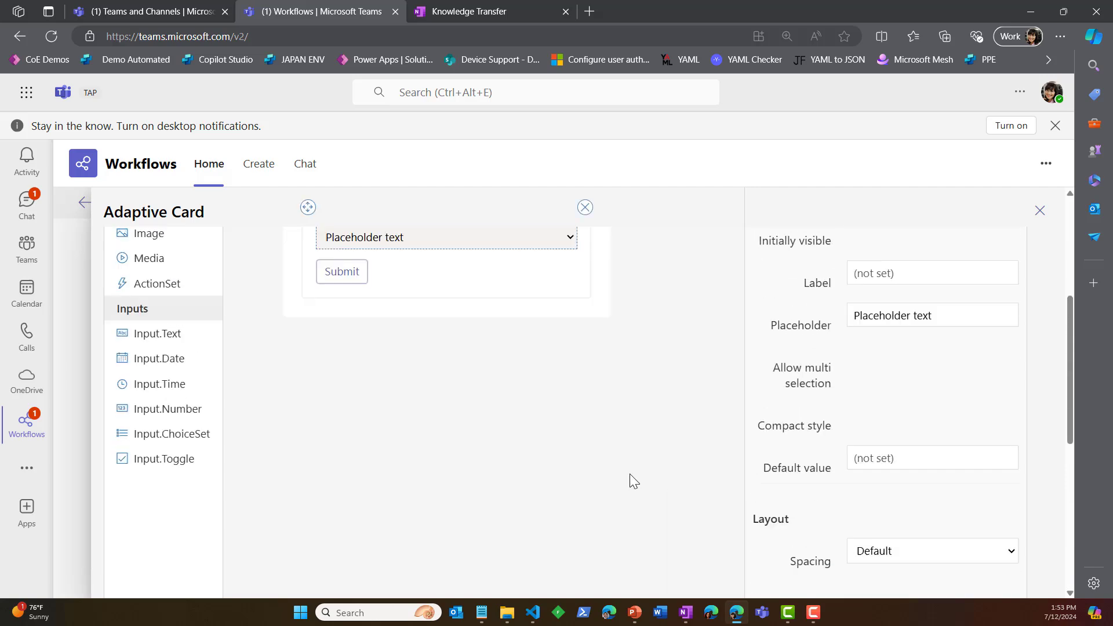
{"action": "scroll", "coordinate": [942, 464], "scroll_direction": "down", "scroll_amount": 10}
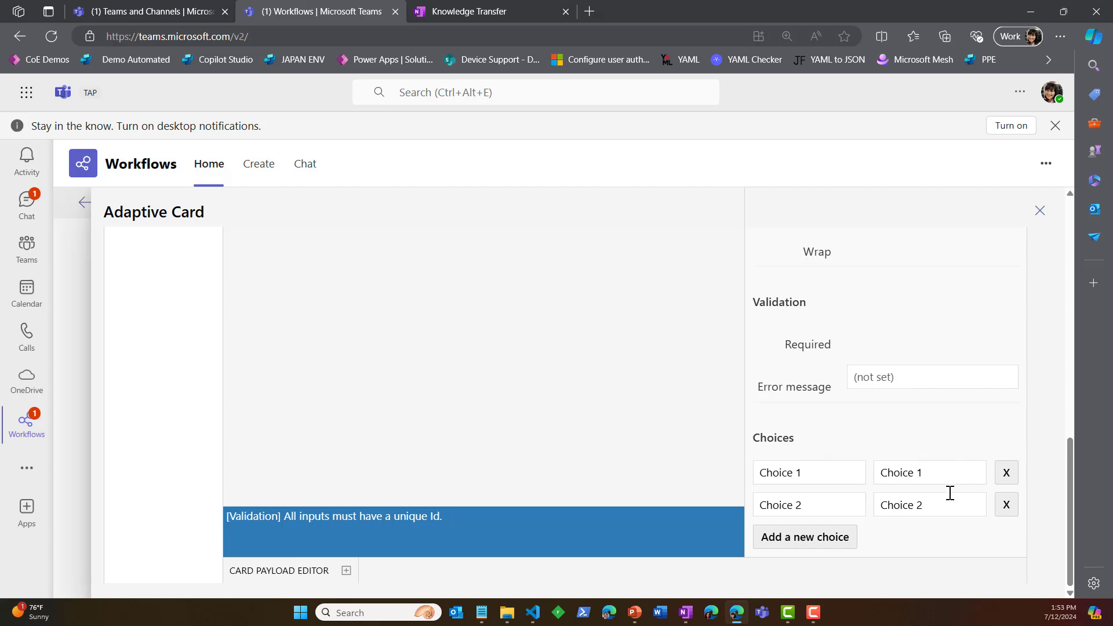
Step: Remove the choice set from the adaptive card and return to the list of flows without saving
{"action": "scroll", "coordinate": [733, 380], "scroll_direction": "up", "scroll_amount": 10}
{"action": "scroll", "coordinate": [721, 367], "scroll_direction": "up", "scroll_amount": 3}
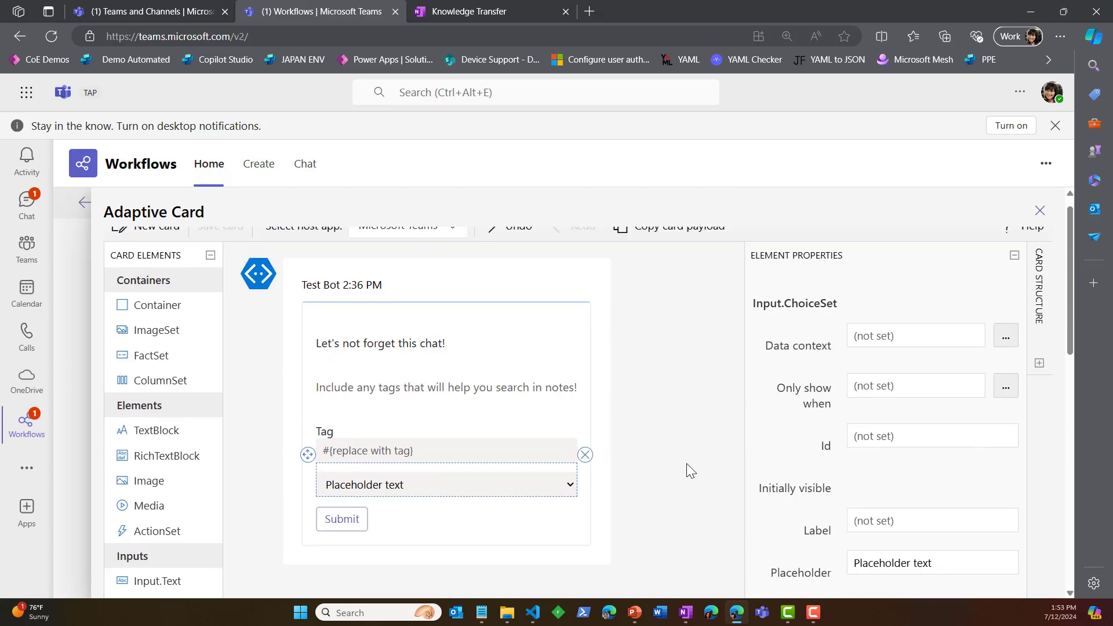
{"action": "left_click", "coordinate": [586, 456]}
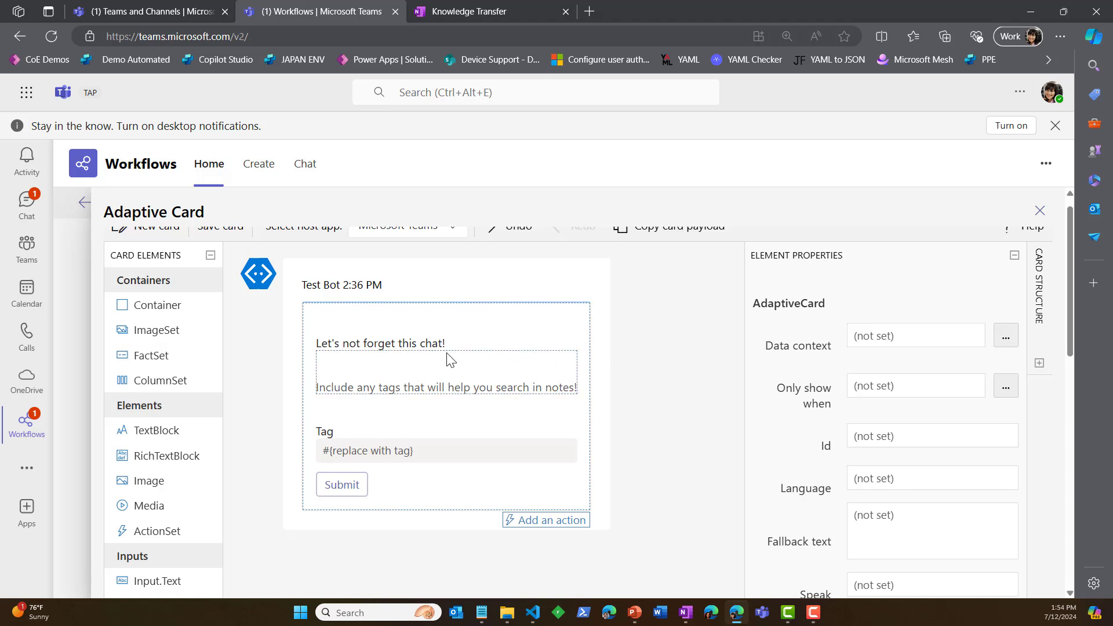
{"action": "left_click", "coordinate": [84, 210]}
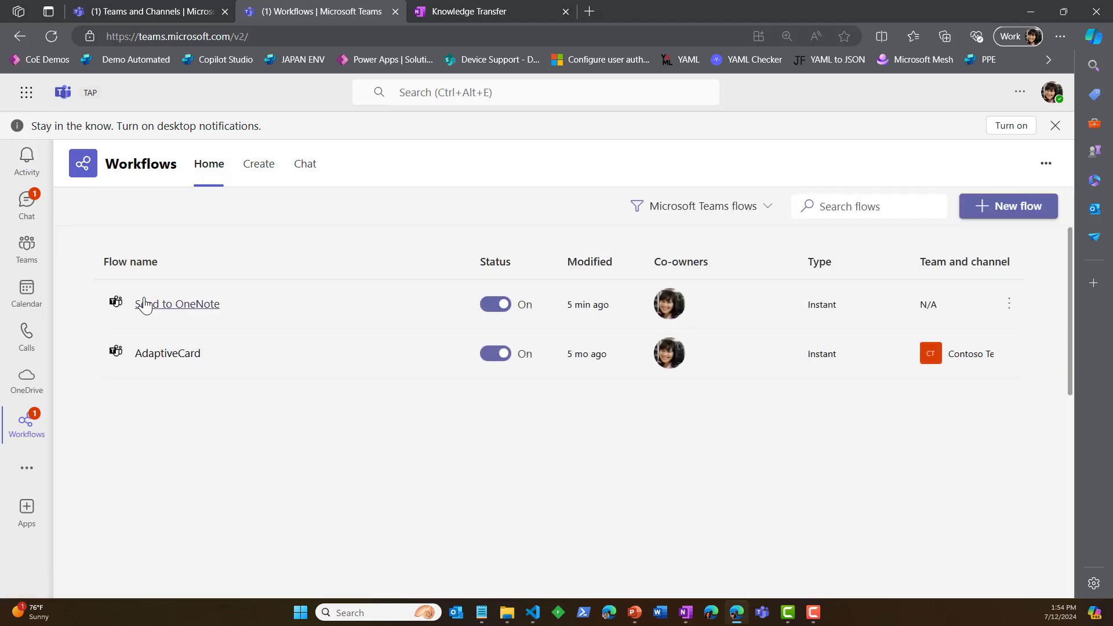
Step: Reopen the Send to OneNote trigger's adaptive card, check the Id of its Tag text input, and return to the list of flows
{"action": "left_click", "coordinate": [178, 314]}
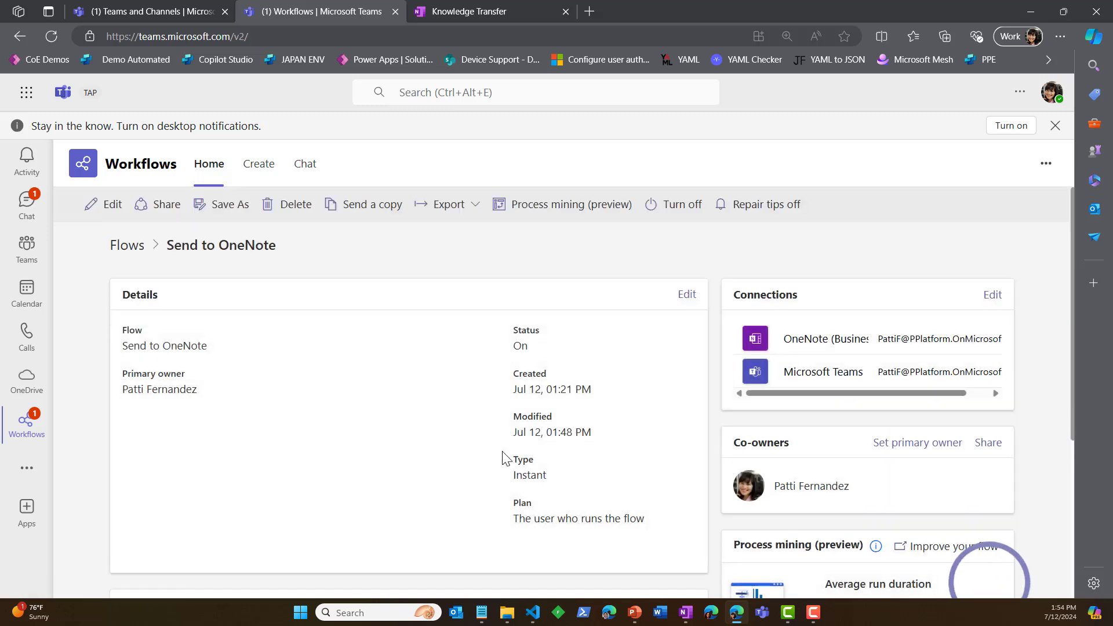
{"action": "left_click", "coordinate": [94, 209]}
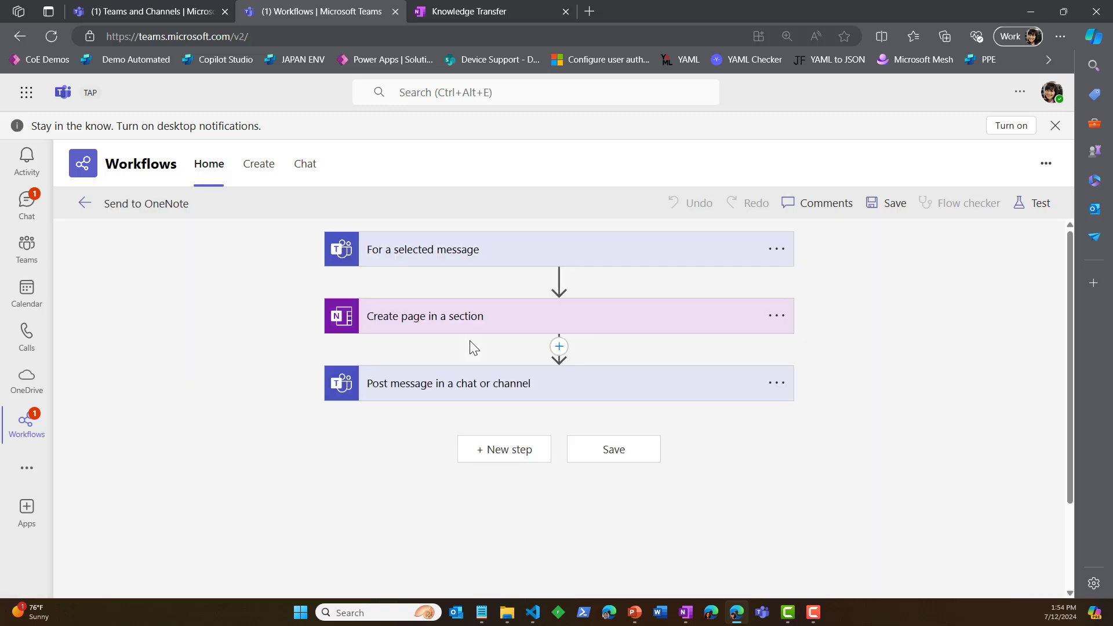
{"action": "left_click", "coordinate": [483, 257]}
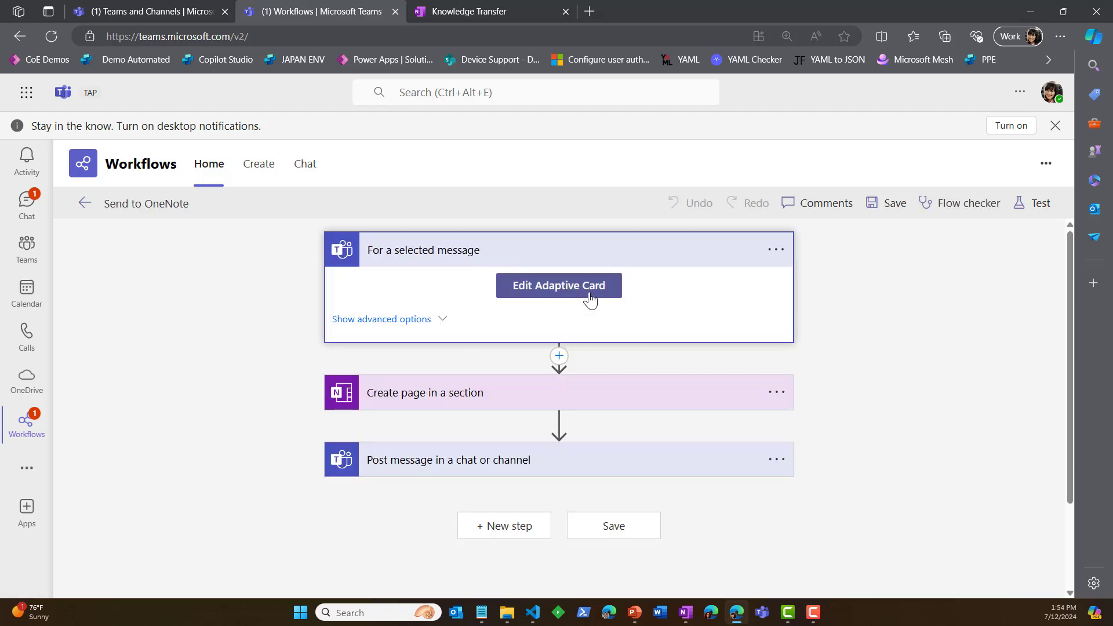
{"action": "left_click", "coordinate": [585, 290]}
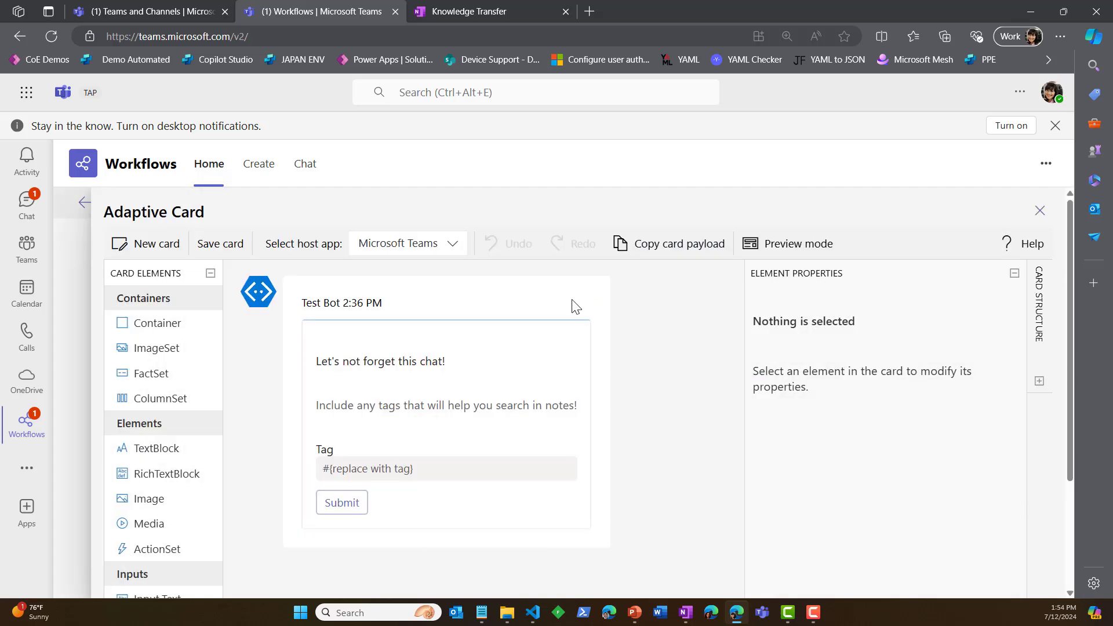
{"action": "left_click", "coordinate": [540, 467]}
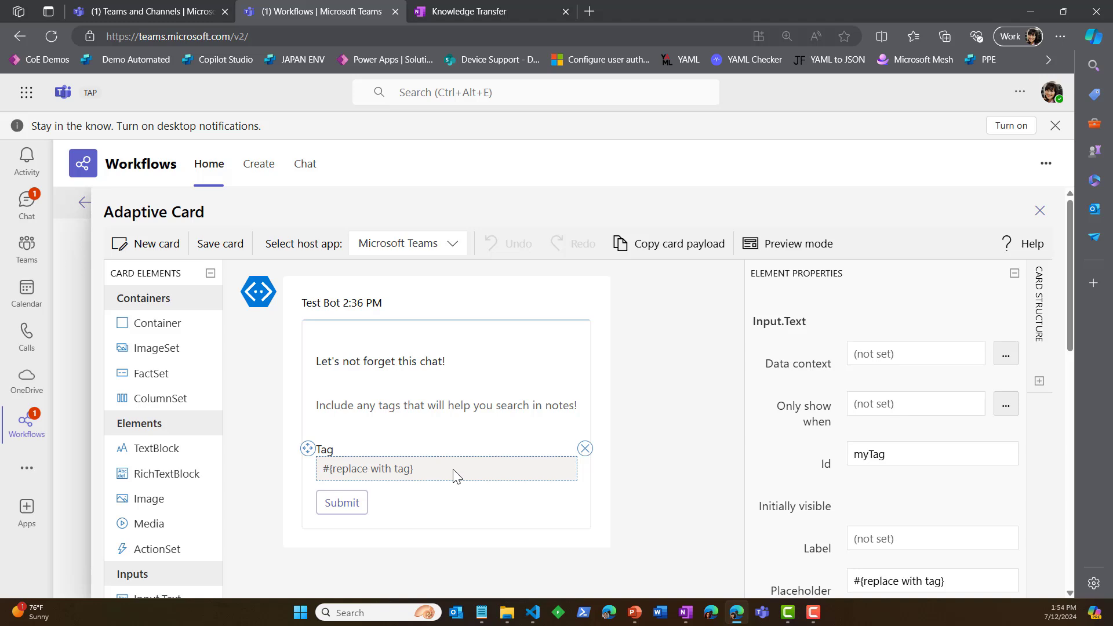
{"action": "left_click", "coordinate": [921, 453]}
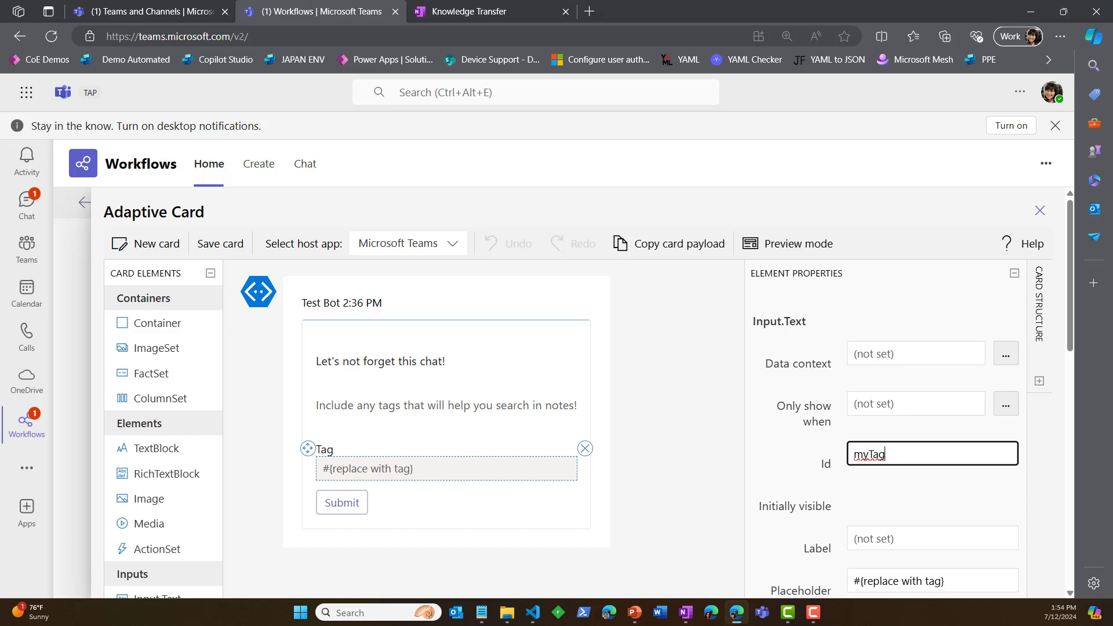
{"action": "left_click", "coordinate": [83, 202]}
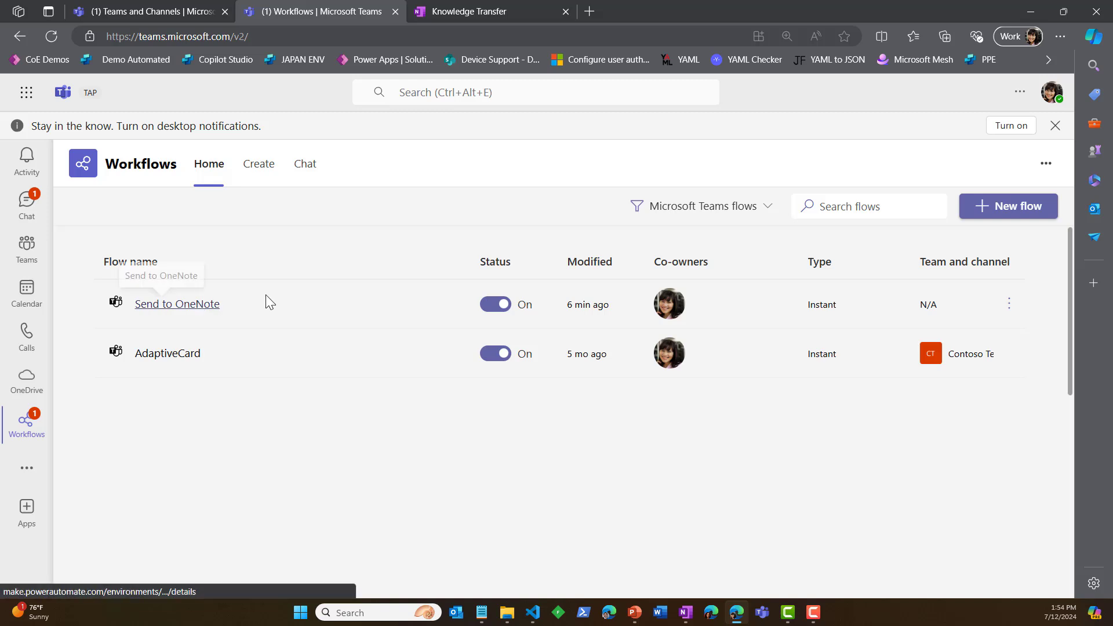
Step: Open Send to OneNote for editing, review the page content of its Create page in a section action, and return to the list of flows
{"action": "left_click", "coordinate": [207, 307]}
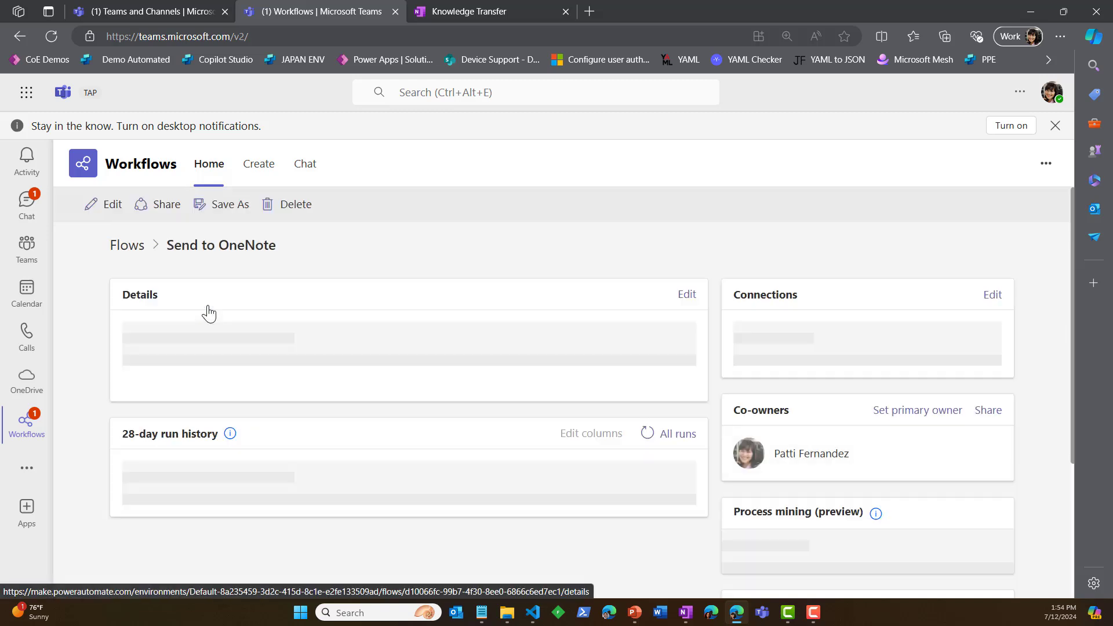
{"action": "left_click", "coordinate": [113, 206]}
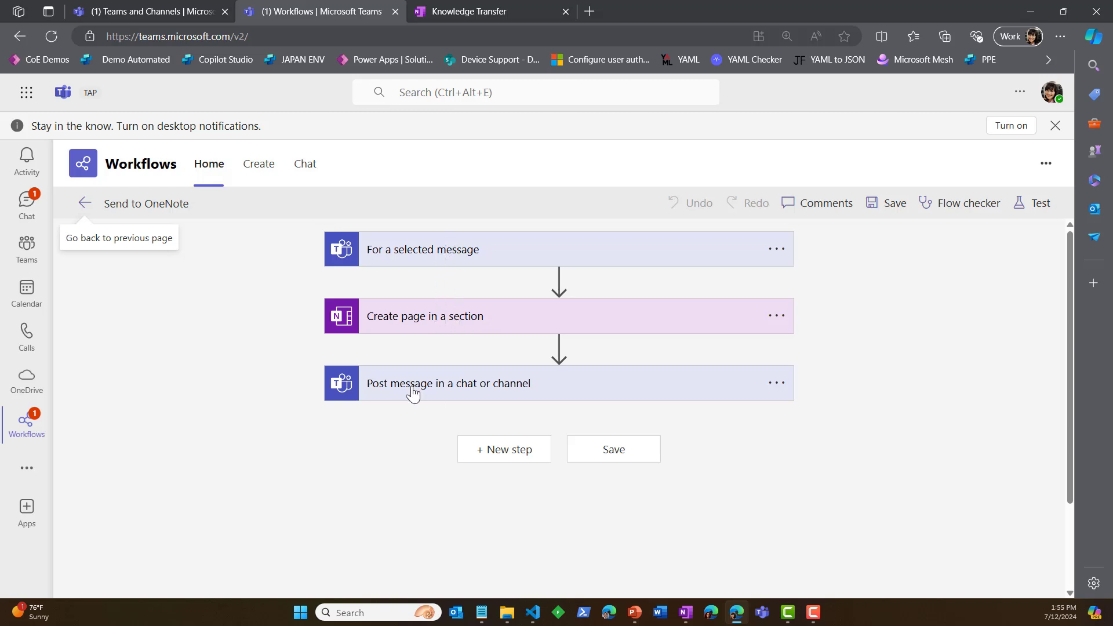
{"action": "left_click", "coordinate": [421, 329]}
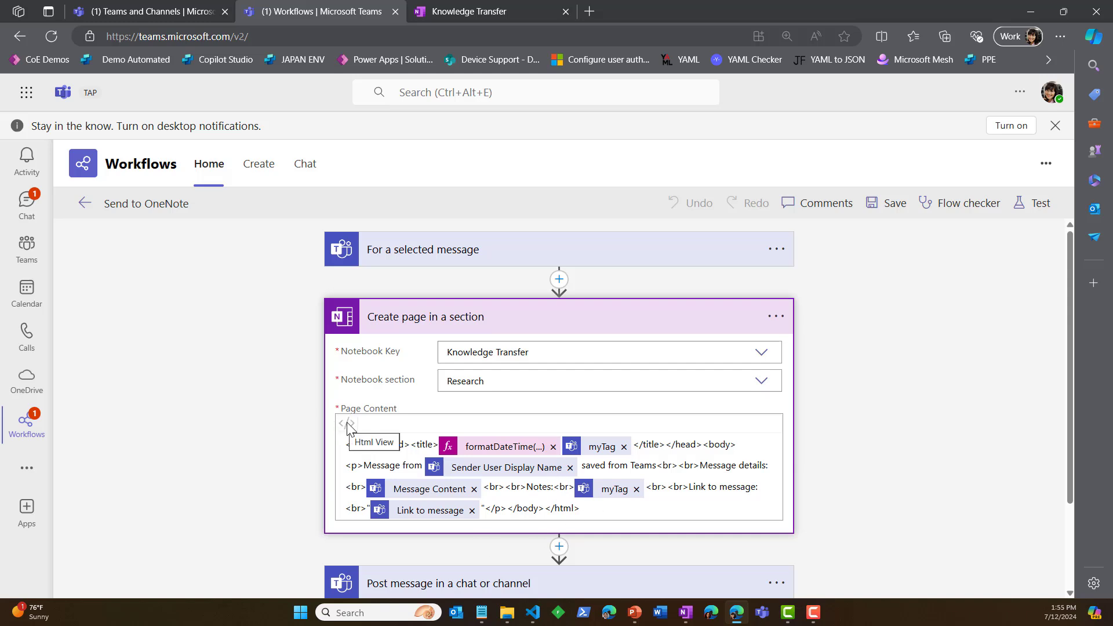
{"action": "scroll", "coordinate": [747, 469], "scroll_direction": "down", "scroll_amount": 2}
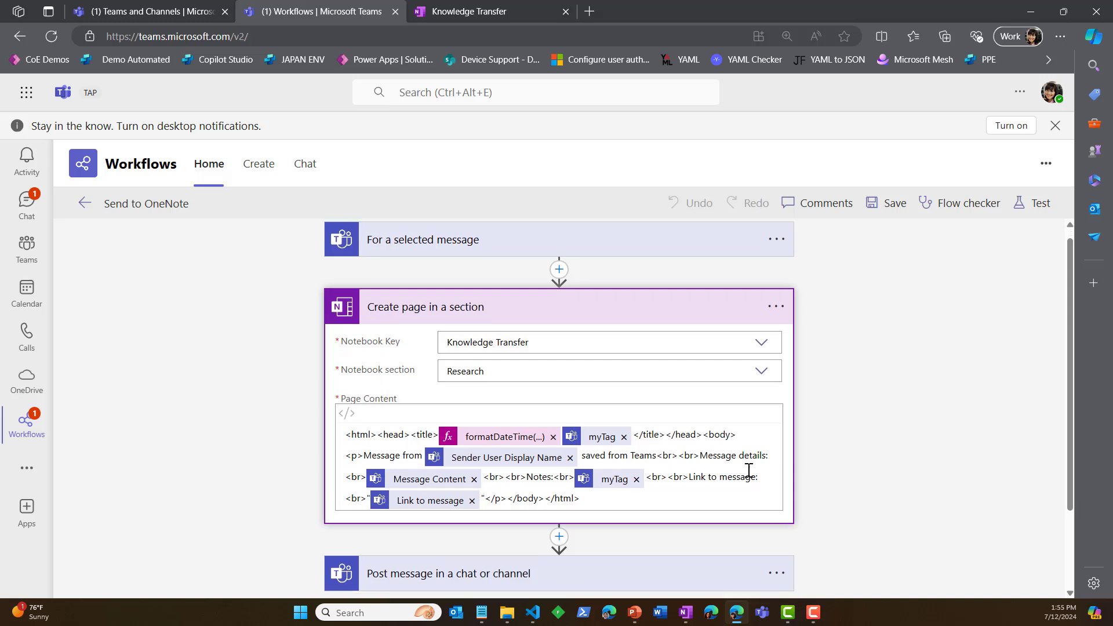
{"action": "scroll", "coordinate": [748, 468], "scroll_direction": "down", "scroll_amount": 1}
{"action": "scroll", "coordinate": [749, 468], "scroll_direction": "up", "scroll_amount": 3}
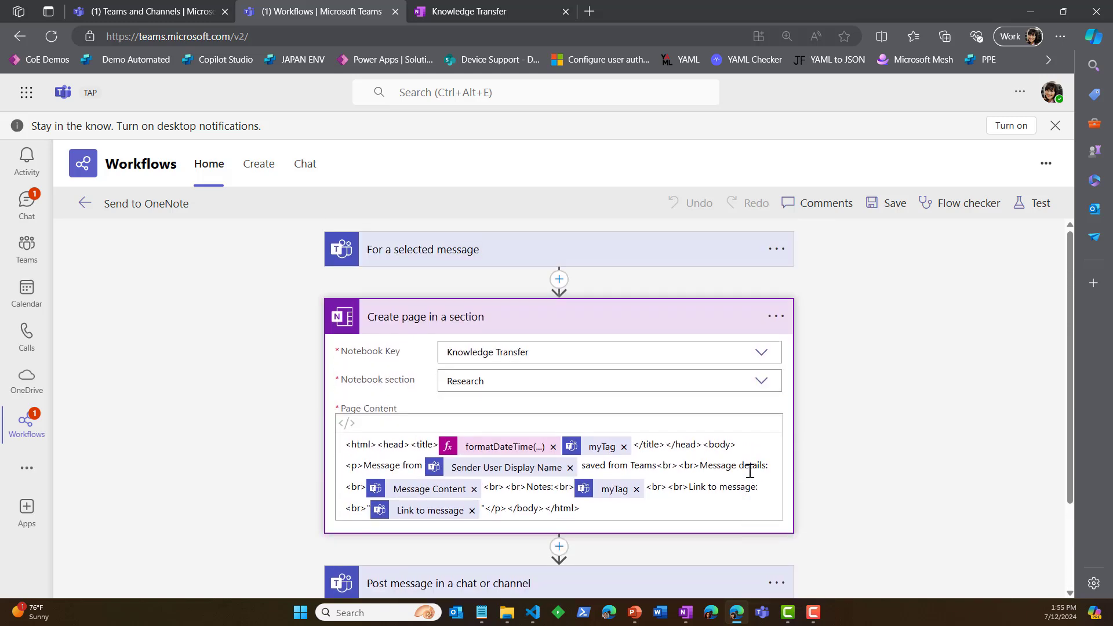
{"action": "left_click", "coordinate": [86, 205]}
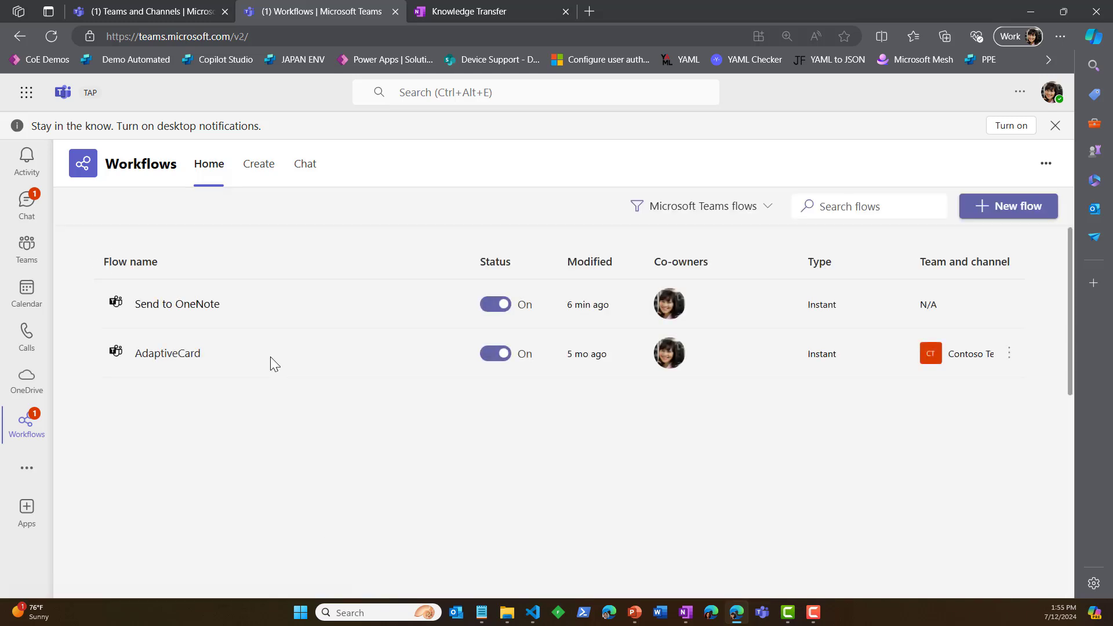
Step: Switch to the Knowledge Transfer notebook, look at its search options, and go back to the notebook's section navigation
{"action": "left_click", "coordinate": [521, 10]}
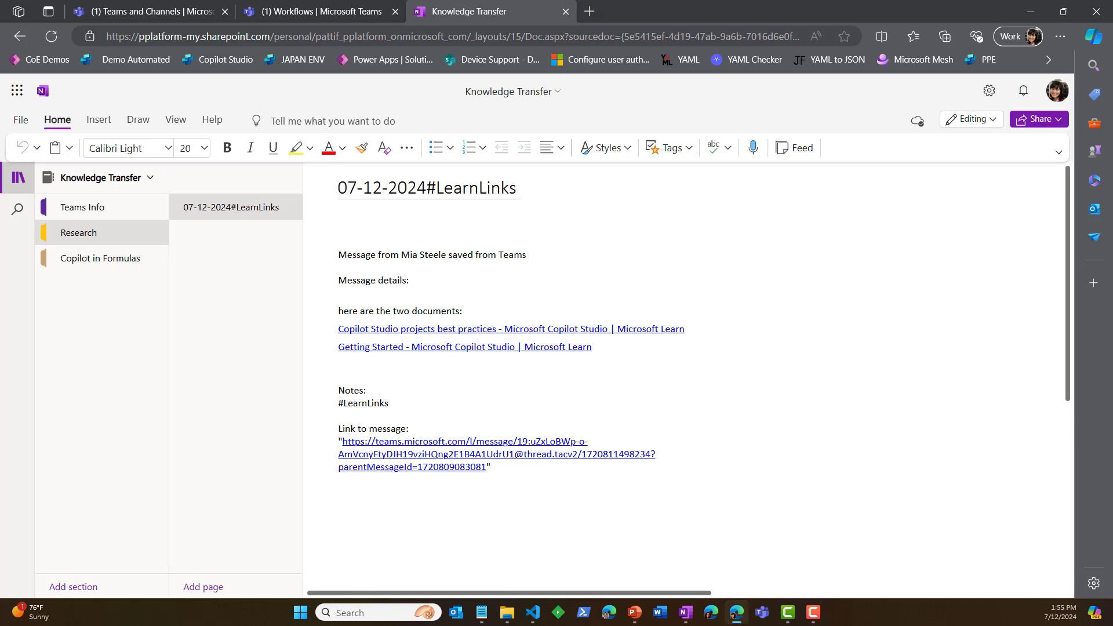
{"action": "left_click", "coordinate": [17, 210]}
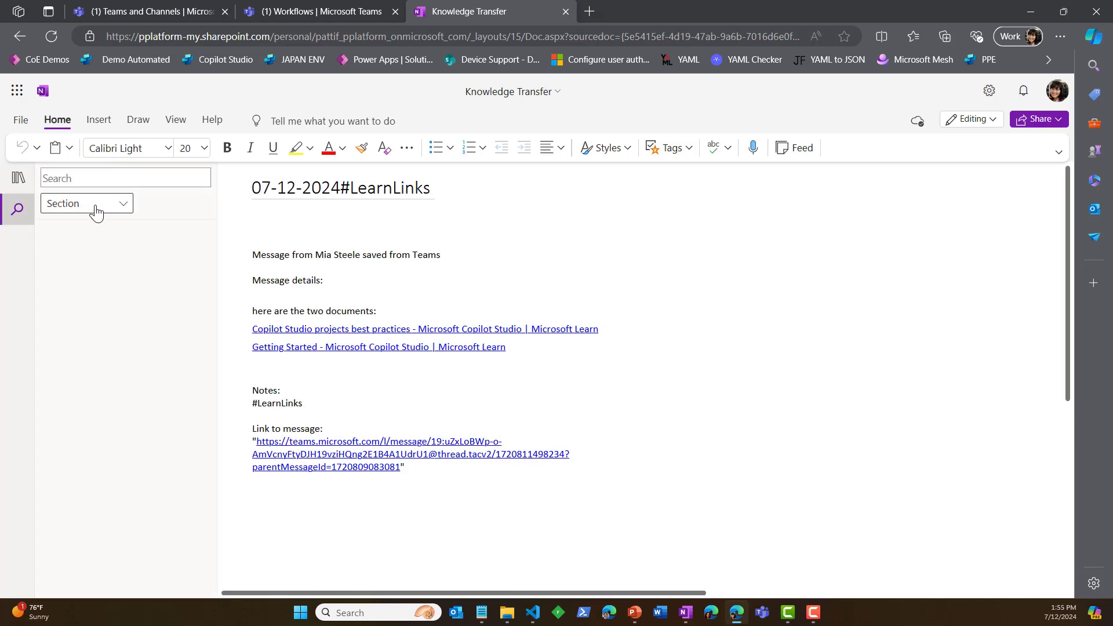
{"action": "left_click", "coordinate": [19, 178]}
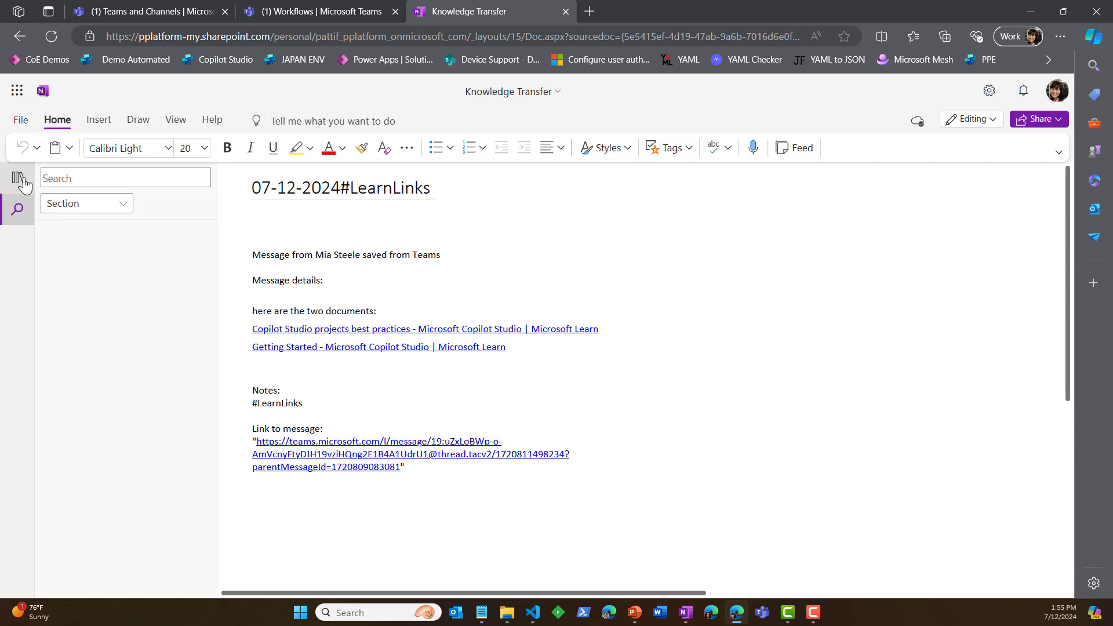